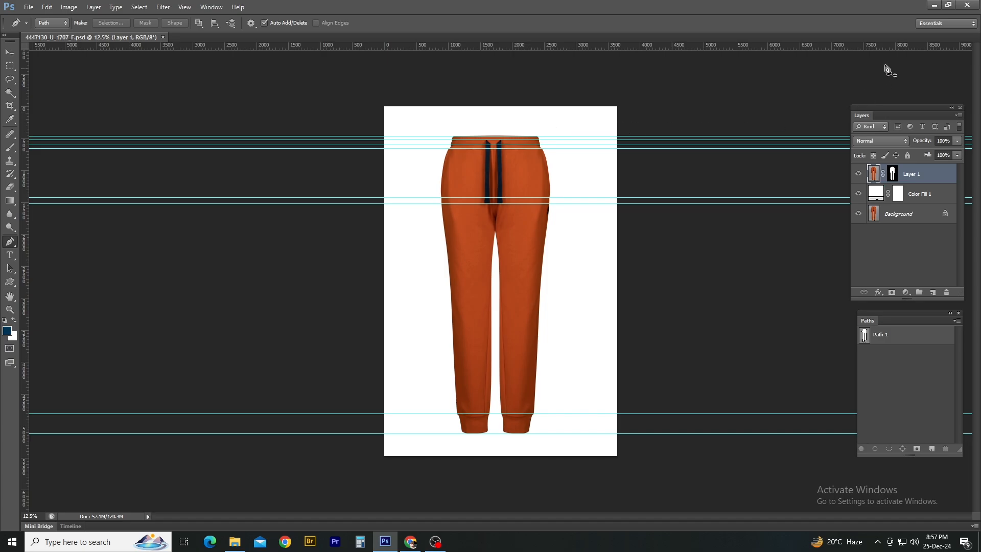
Close the open document, reopen 4447130_U_1707_F.psd from the New folder (6) folder, and select Path 1.
{"action": "key", "text": "ctrl+alt+w"}
{"action": "key", "text": "alt+Escape"}
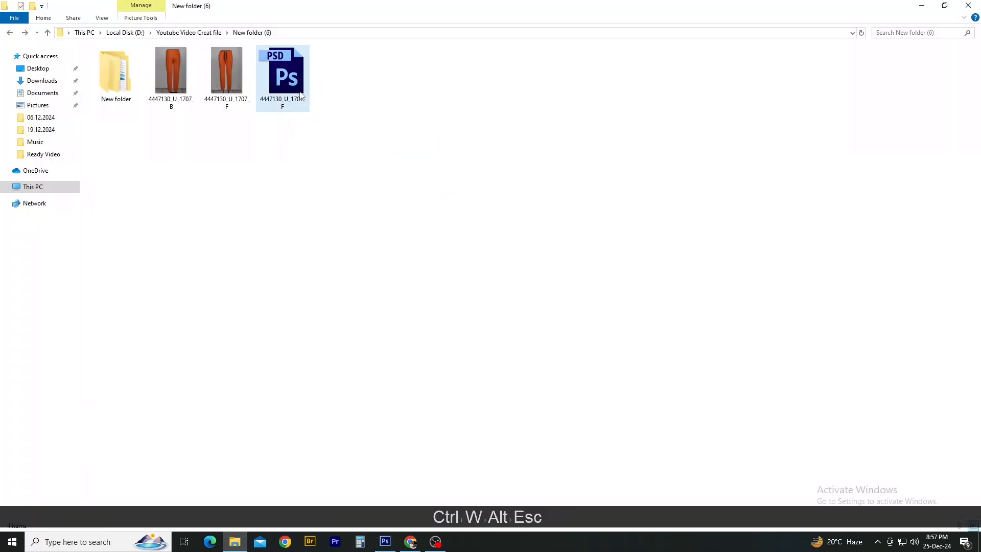
{"action": "left_click_drag", "start_coordinate": [283, 76], "coordinate": [431, 421]}
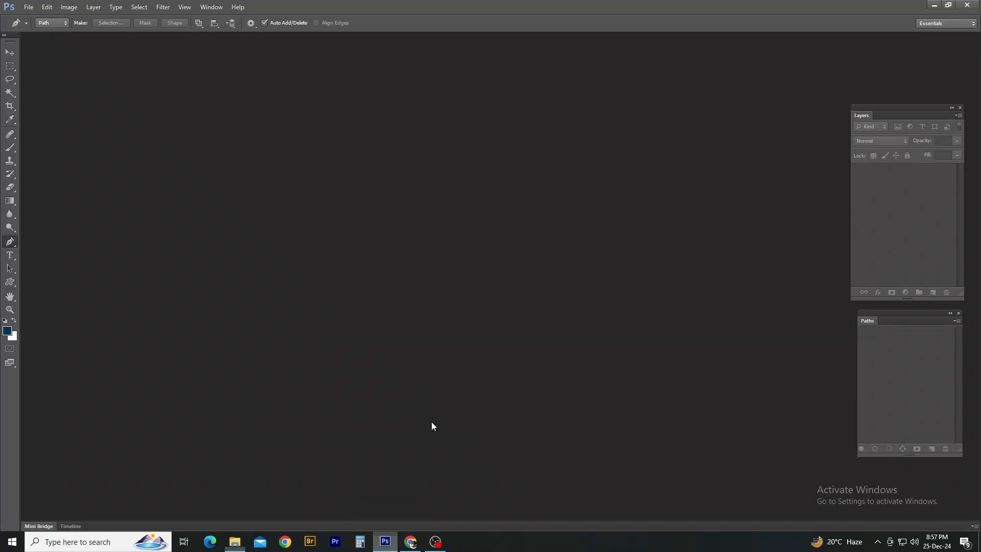
{"action": "scroll", "coordinate": [537, 154], "scroll_direction": "up", "scroll_amount": 4}
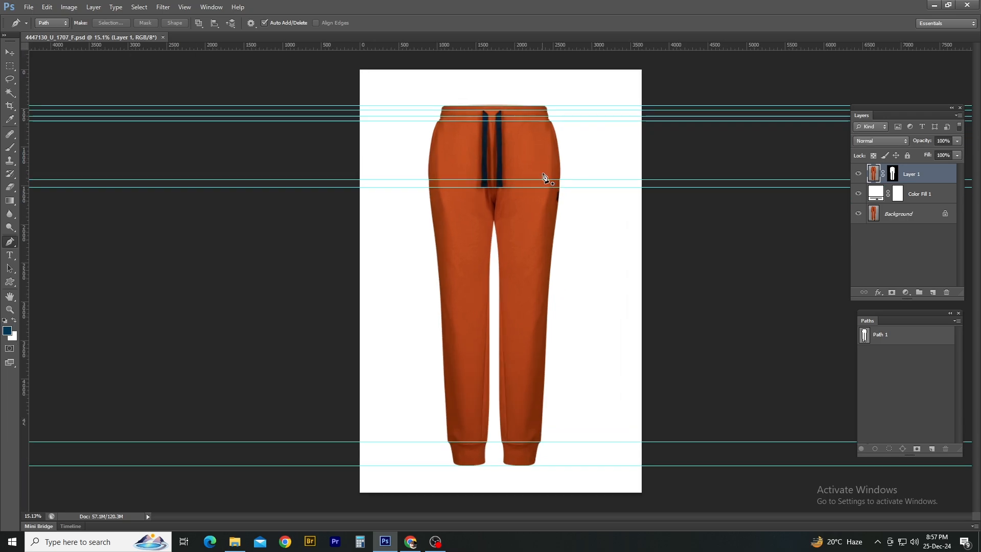
{"action": "key", "text": "space"}
{"action": "scroll", "coordinate": [482, 219], "scroll_direction": "down", "scroll_amount": 5}
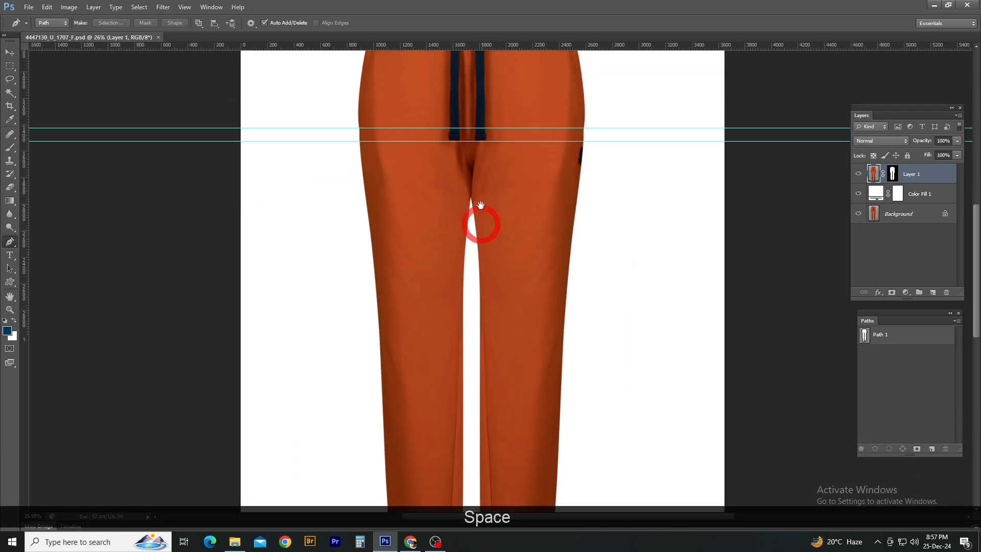
{"action": "left_click", "coordinate": [885, 344]}
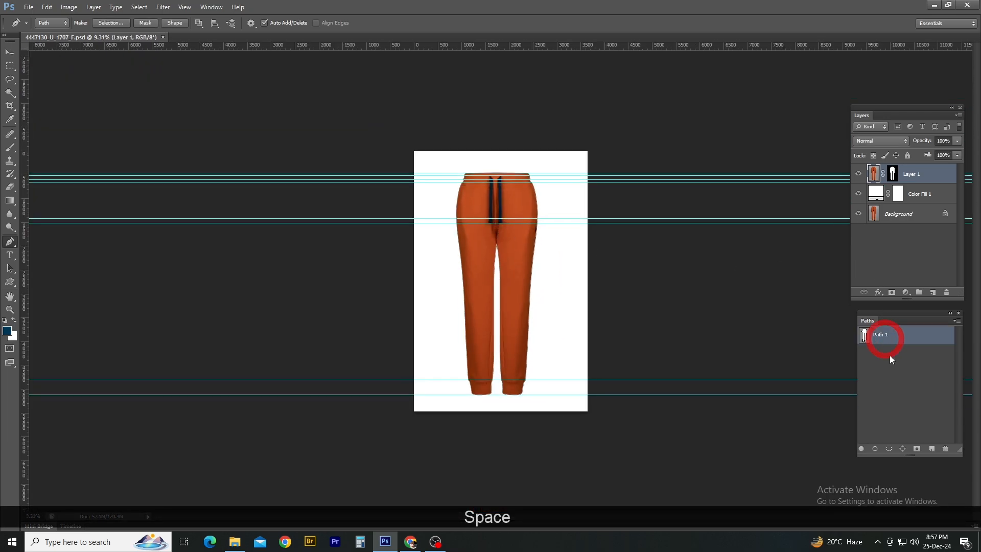
Open the back-view photo 4447130_U_1707_B.JPG from the folder as a second document and activate the Pen tool.
{"action": "key", "text": "ctrl+w"}
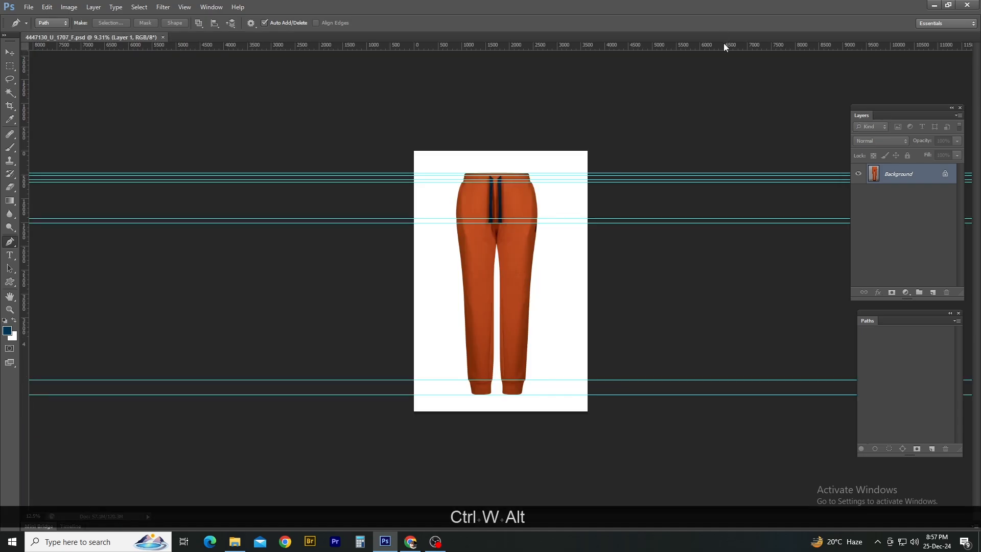
{"action": "key", "text": "alt+Escape"}
{"action": "left_click_drag", "start_coordinate": [169, 73], "coordinate": [495, 30]}
{"action": "key", "text": "p"}
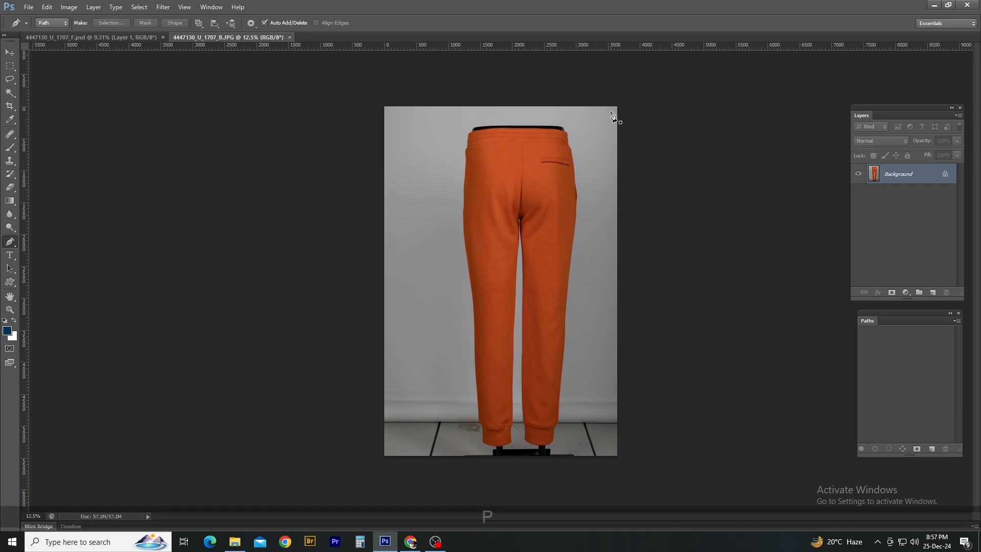
Compare the finished front-view trousers in the PSD with the back-view photo, including the outline of Path 1.
{"action": "scroll", "coordinate": [571, 152], "scroll_direction": "up", "scroll_amount": 3}
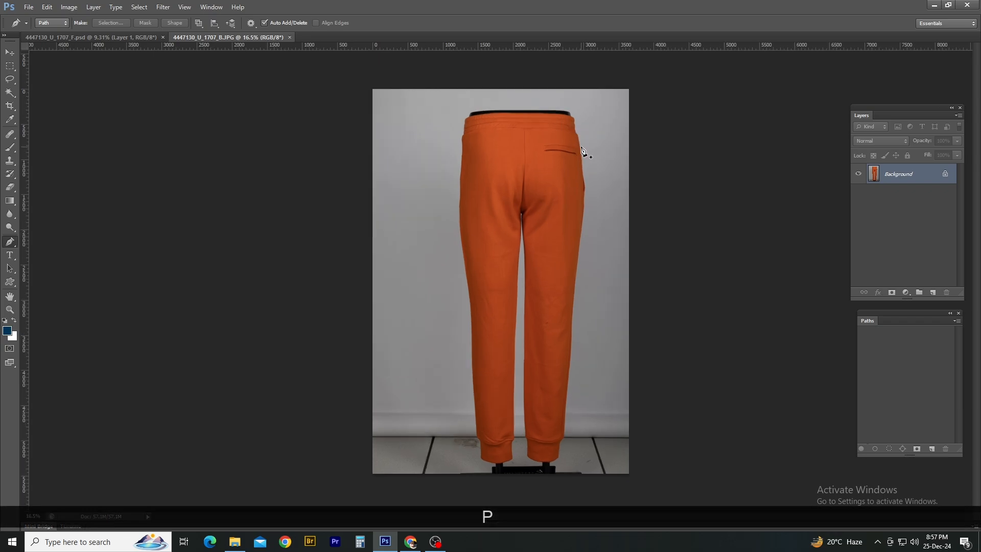
{"action": "scroll", "coordinate": [588, 115], "scroll_direction": "down", "scroll_amount": 3}
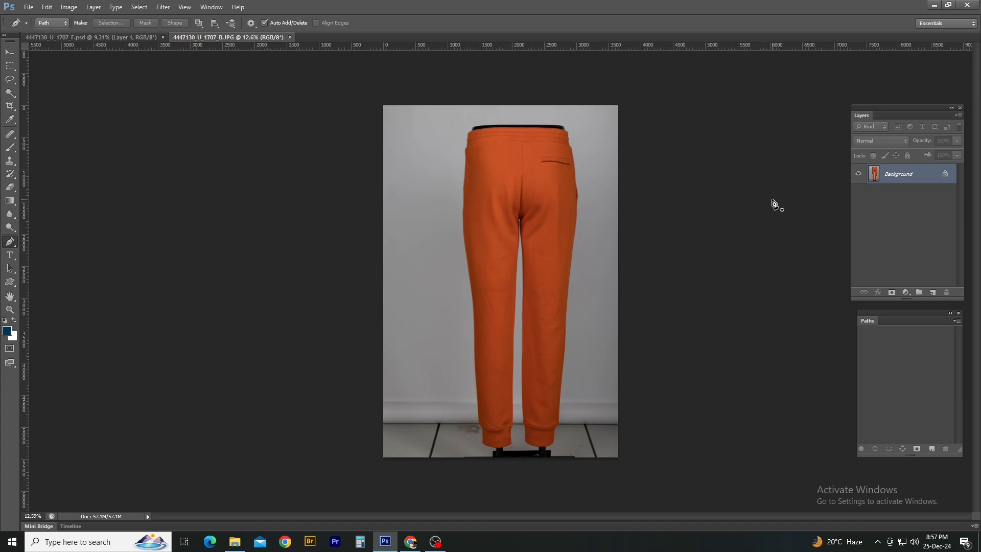
{"action": "left_click", "coordinate": [92, 37]}
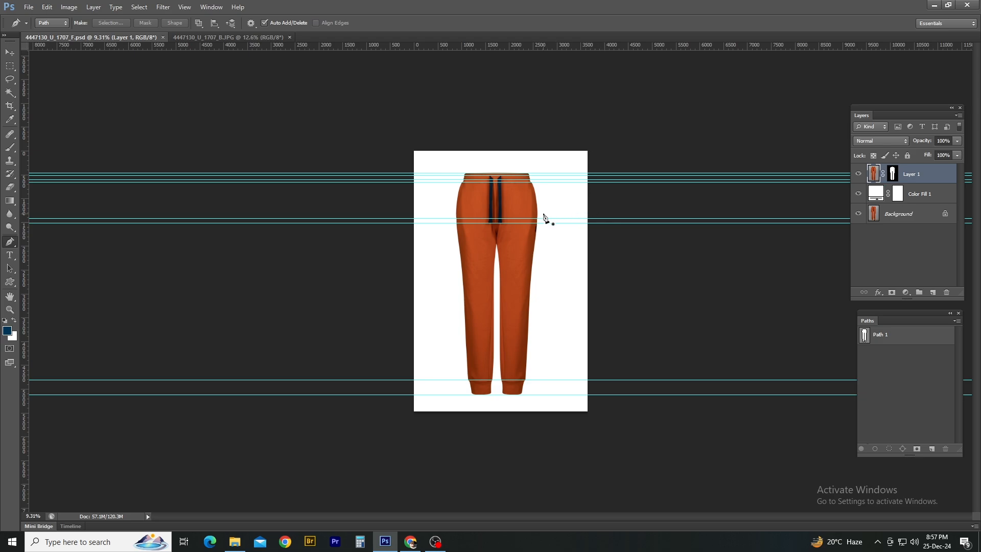
{"action": "key", "text": "ctrl+0"}
{"action": "scroll", "coordinate": [515, 152], "scroll_direction": "down", "scroll_amount": 1}
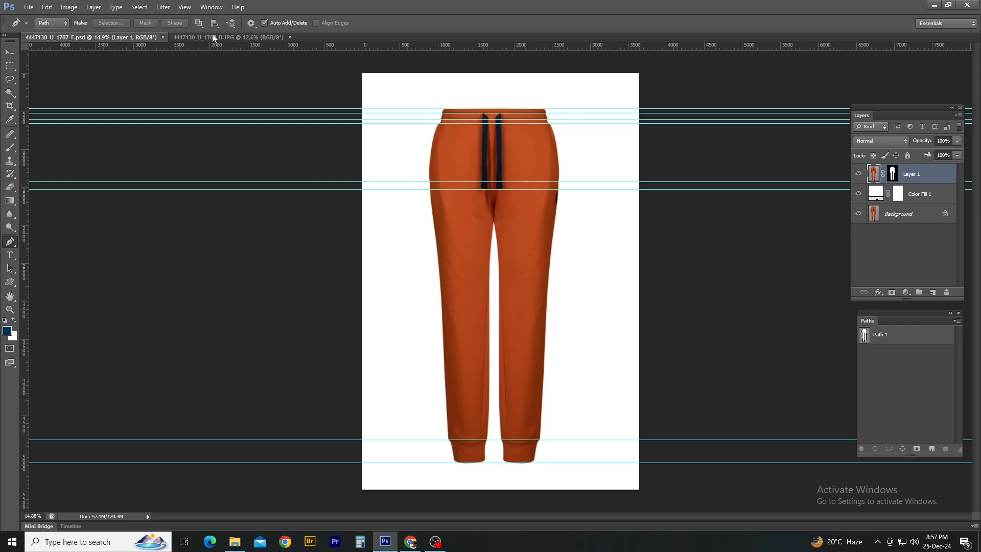
{"action": "left_click", "coordinate": [237, 38]}
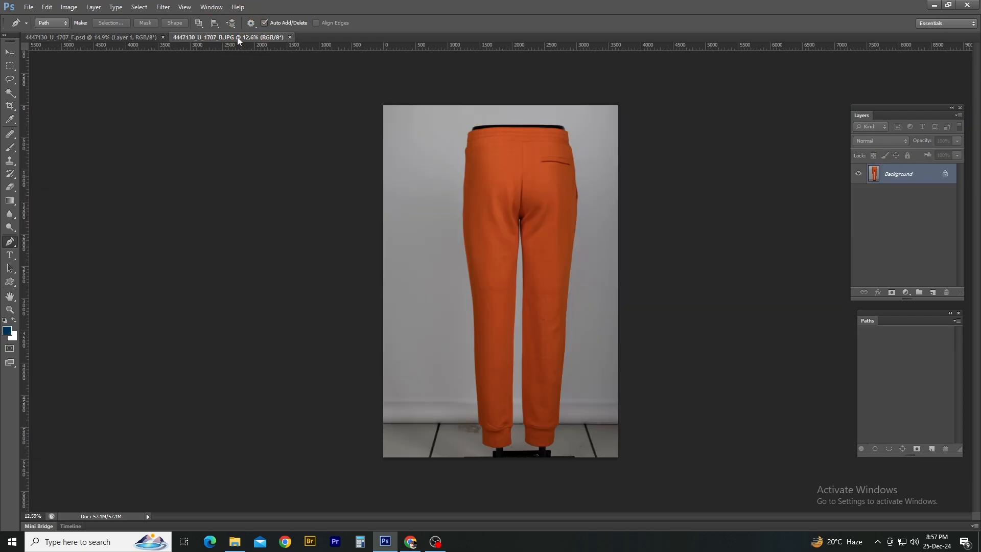
{"action": "left_click", "coordinate": [121, 37]}
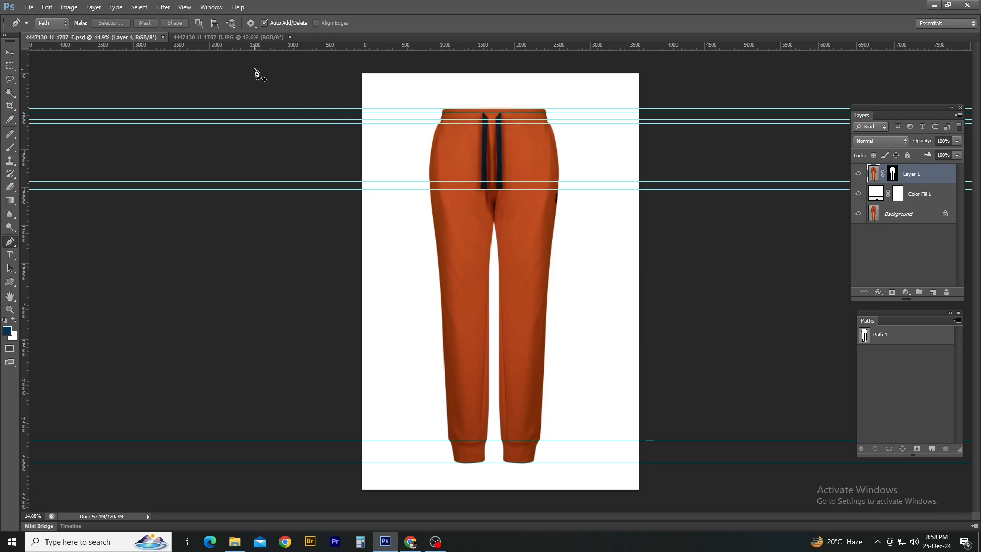
{"action": "left_click", "coordinate": [232, 38]}
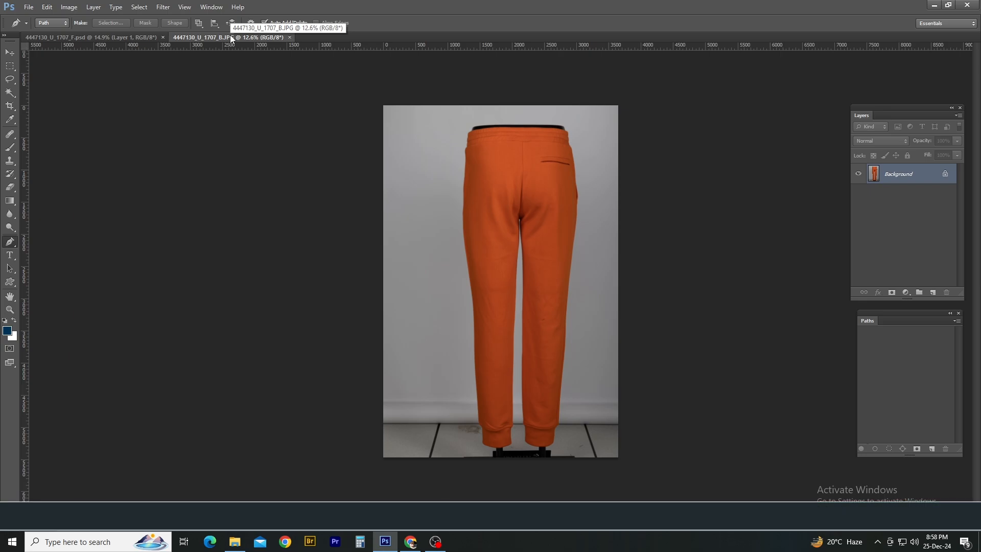
{"action": "left_click", "coordinate": [135, 36]}
{"action": "scroll", "coordinate": [511, 173], "scroll_direction": "up", "scroll_amount": 6}
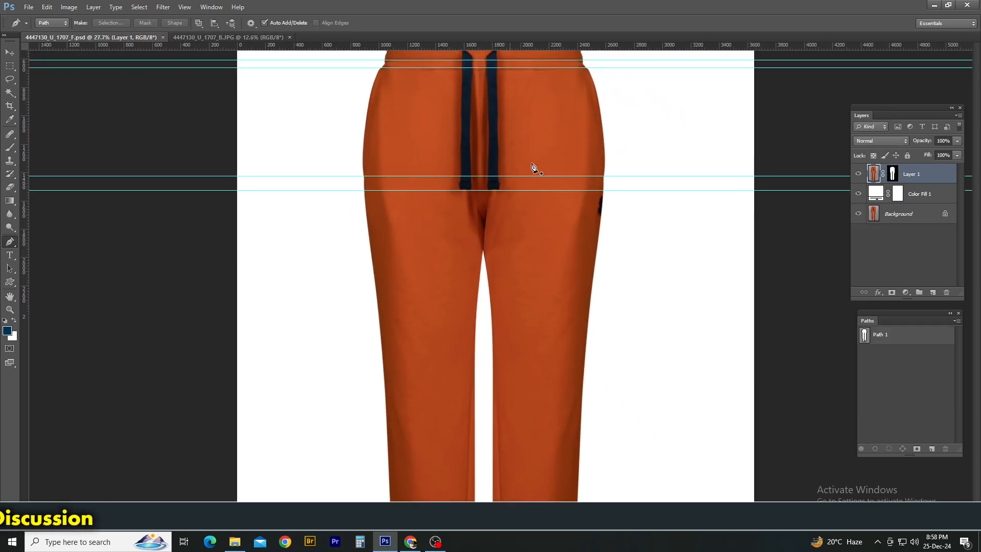
{"action": "left_click", "coordinate": [888, 337]}
{"action": "scroll", "coordinate": [490, 200], "scroll_direction": "down", "scroll_amount": 5}
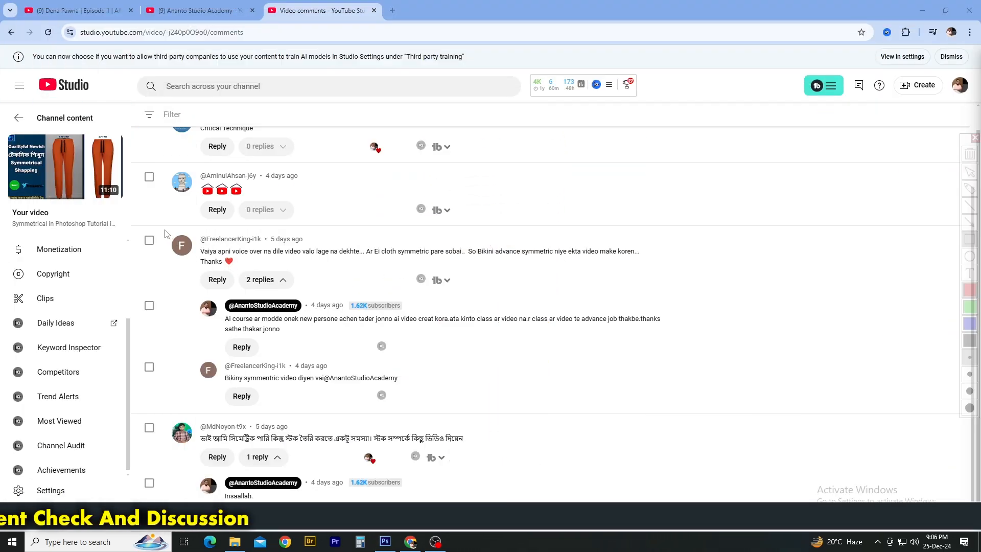
On the YouTube Studio comments page, outline the two viewer video requests from 5 days ago with rectangles, and clear the markings.
{"action": "mouse_move", "coordinate": [163, 228]}
{"action": "left_mouse_down"}
{"action": "mouse_move", "coordinate": [286, 272]}
{"action": "mouse_move", "coordinate": [621, 280]}
{"action": "mouse_move", "coordinate": [692, 270]}
{"action": "left_mouse_up"}
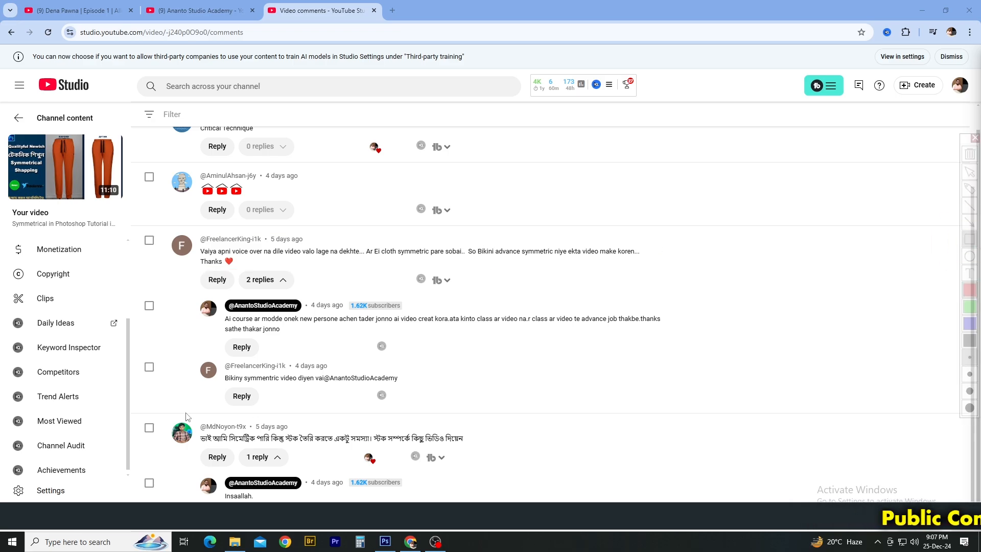
{"action": "mouse_move", "coordinate": [181, 413]}
{"action": "left_mouse_down"}
{"action": "mouse_move", "coordinate": [332, 471]}
{"action": "mouse_move", "coordinate": [570, 466]}
{"action": "left_mouse_up"}
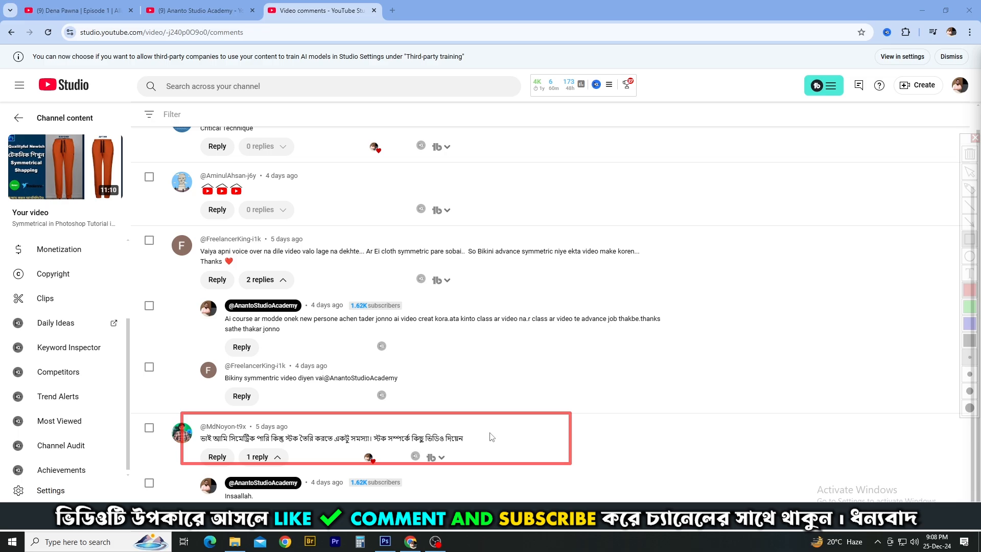
{"action": "key", "text": "Escape"}
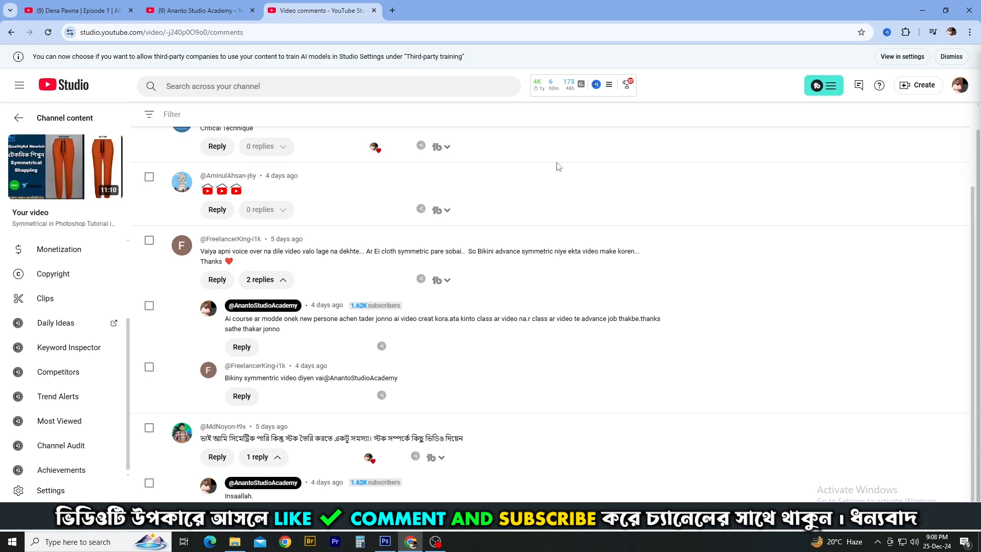
Open the full Graphics Design Full Course playlist from the Ananto Studio Academy channel's playlists page.
{"action": "left_click", "coordinate": [207, 13]}
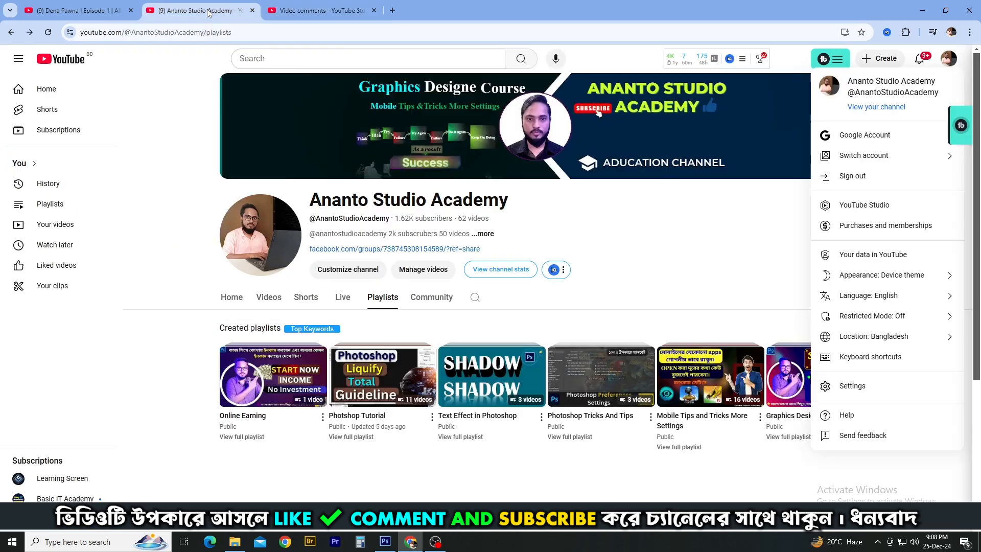
{"action": "left_click", "coordinate": [616, 474]}
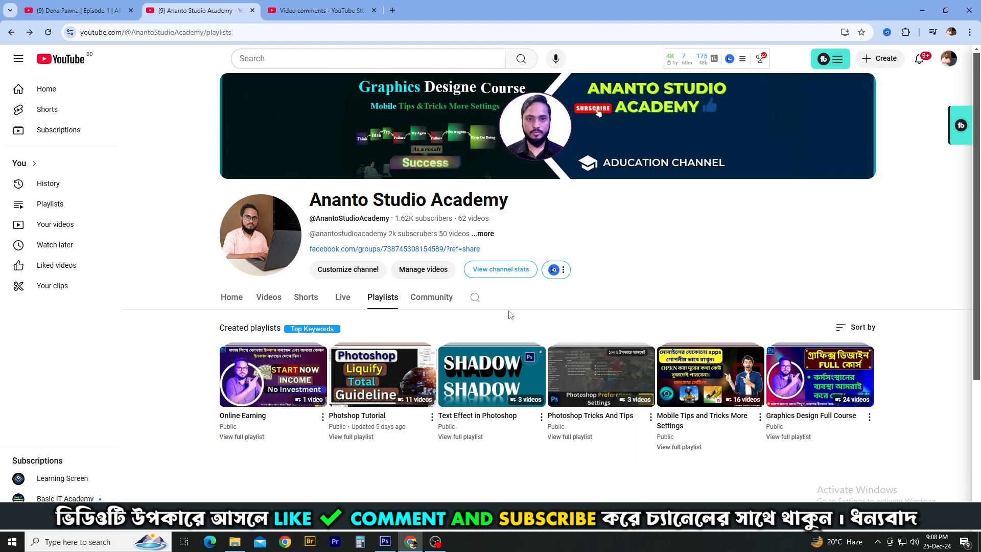
{"action": "scroll", "coordinate": [685, 332], "scroll_direction": "down", "scroll_amount": 2}
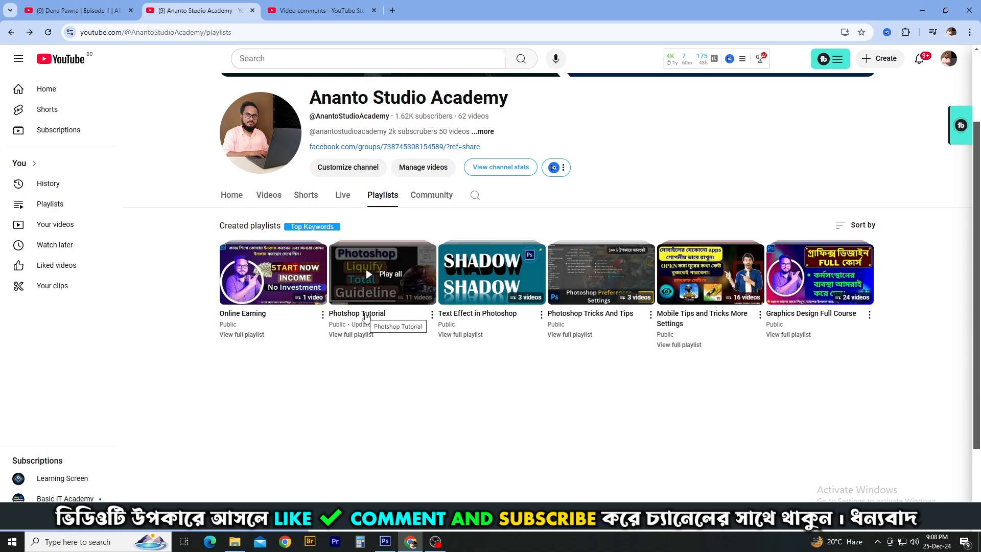
{"action": "left_click", "coordinate": [787, 335]}
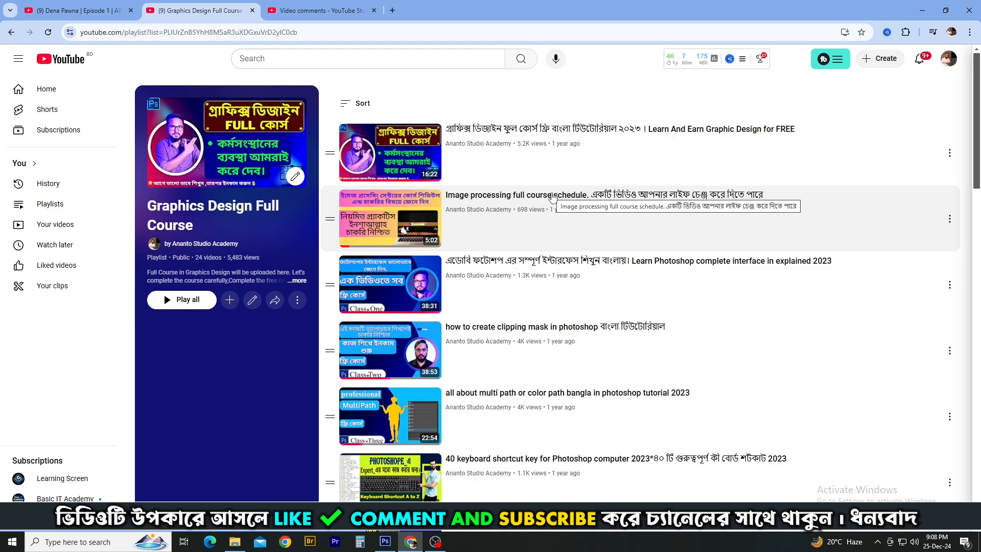
Find the first Symmetrical neck joint service tutorial in the playlist, outline it with a rectangle, and clear the marking.
{"action": "scroll", "coordinate": [552, 198], "scroll_direction": "down", "scroll_amount": 7}
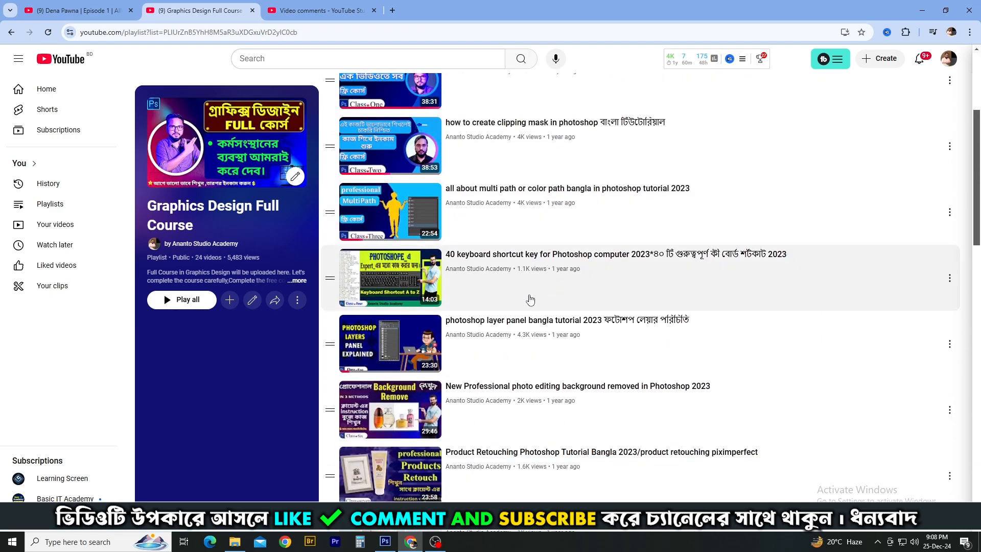
{"action": "scroll", "coordinate": [514, 348], "scroll_direction": "down", "scroll_amount": 7}
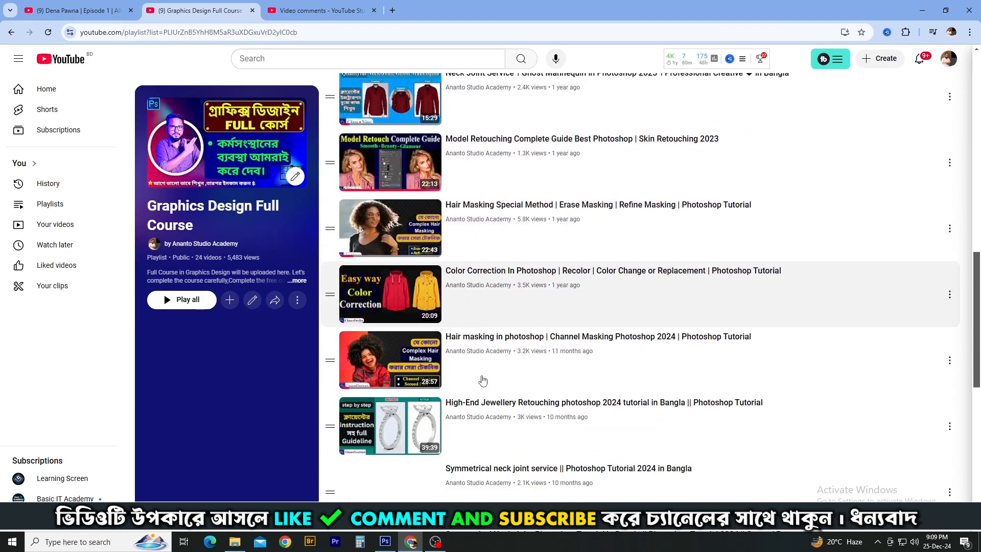
{"action": "scroll", "coordinate": [429, 393], "scroll_direction": "down", "scroll_amount": 5}
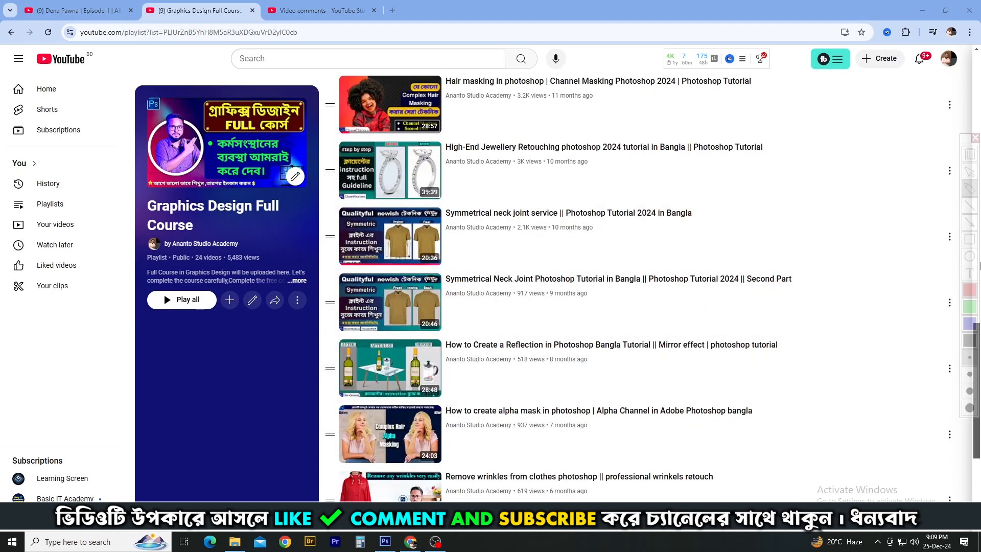
{"action": "mouse_move", "coordinate": [973, 254]}
{"action": "mouse_move", "coordinate": [328, 199]}
{"action": "left_mouse_down"}
{"action": "mouse_move", "coordinate": [587, 273]}
{"action": "mouse_move", "coordinate": [754, 281]}
{"action": "mouse_move", "coordinate": [772, 270]}
{"action": "left_mouse_up"}
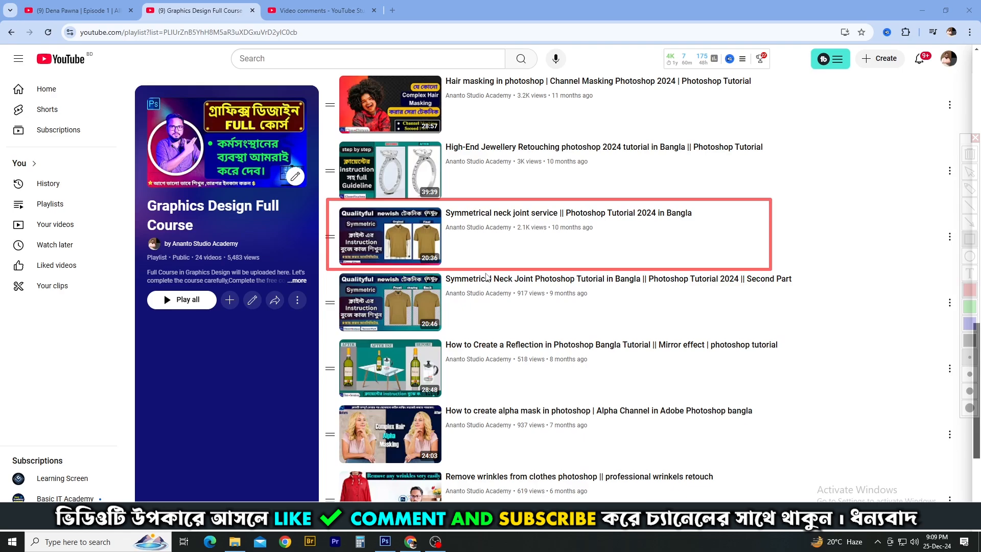
{"action": "key", "text": "Escape"}
Look through the remaining tutorials in the Graphics Design Full Course playlist, from the newest entries back to the first.
{"action": "scroll", "coordinate": [465, 364], "scroll_direction": "down", "scroll_amount": 5}
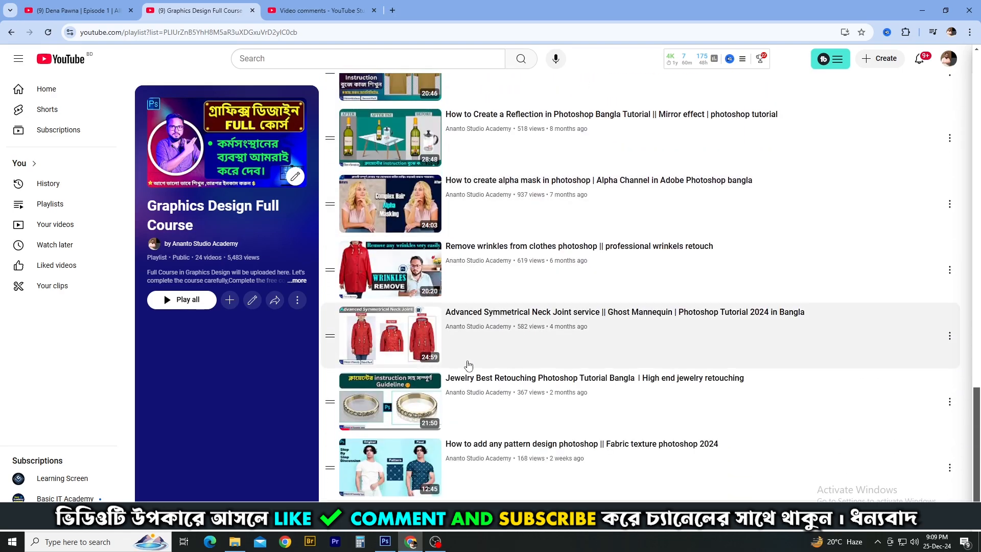
{"action": "scroll", "coordinate": [460, 306], "scroll_direction": "up", "scroll_amount": 8}
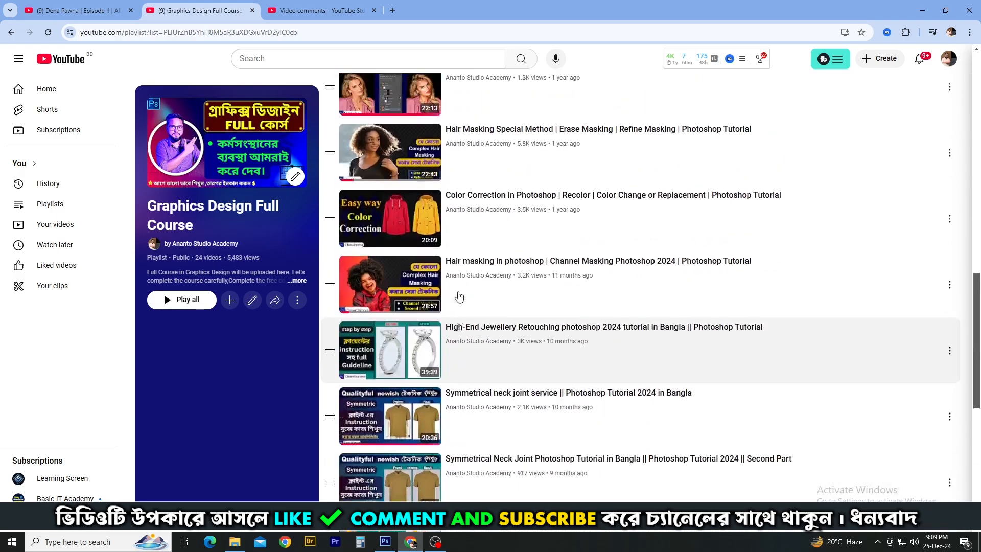
{"action": "scroll", "coordinate": [459, 297], "scroll_direction": "up", "scroll_amount": 17}
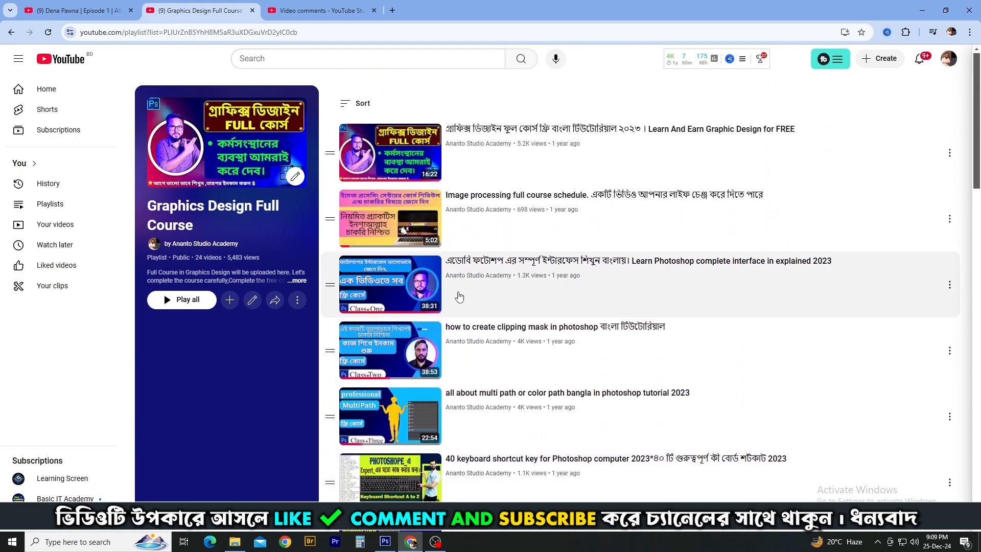
{"action": "scroll", "coordinate": [459, 296], "scroll_direction": "down", "scroll_amount": 5}
{"action": "scroll", "coordinate": [463, 292], "scroll_direction": "up", "scroll_amount": 5}
{"action": "scroll", "coordinate": [462, 306], "scroll_direction": "down", "scroll_amount": 8}
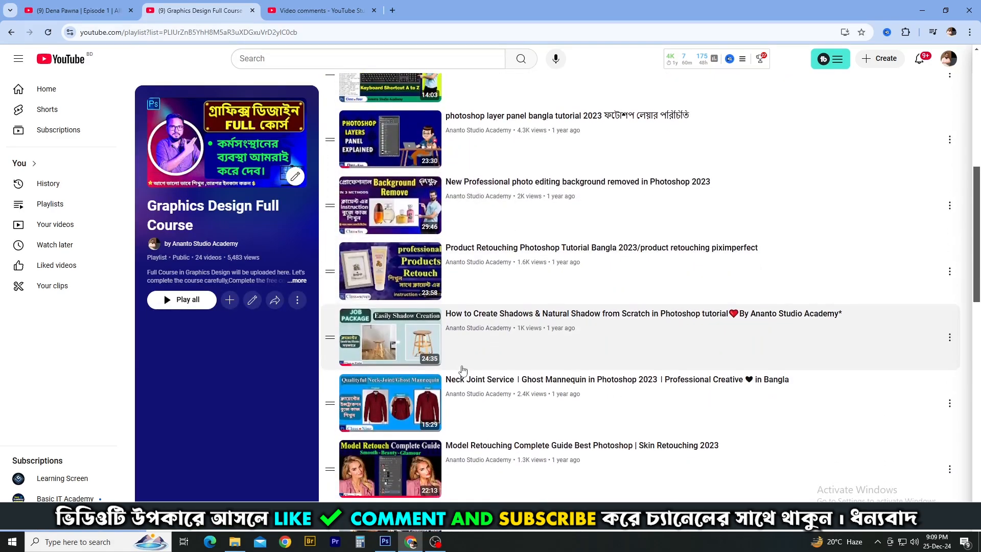
{"action": "scroll", "coordinate": [464, 368], "scroll_direction": "down", "scroll_amount": 5}
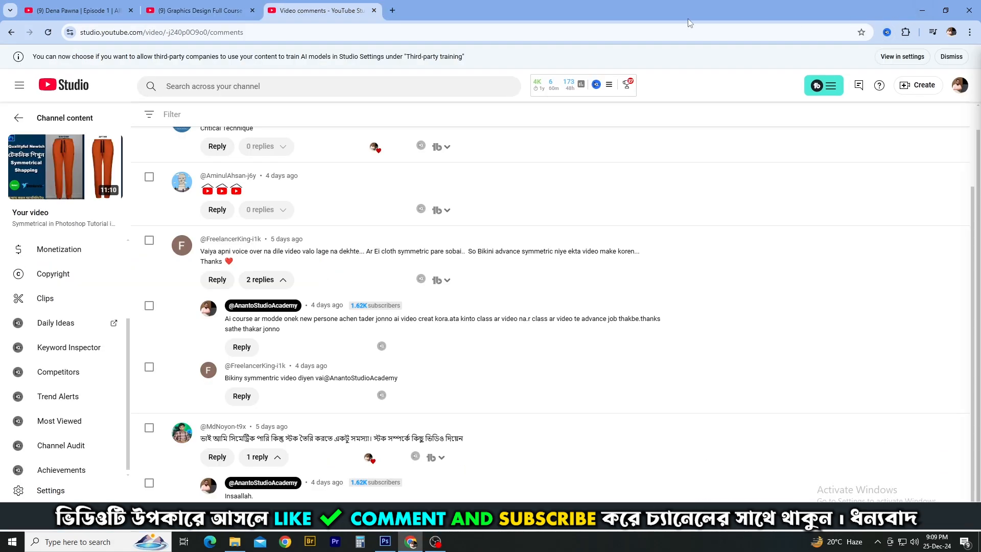
Switch back to Photoshop and move the horizontal guide at the top of the ankle cuffs slightly down to Path 1's inner cuff anchors.
{"action": "left_click", "coordinate": [924, 12]}
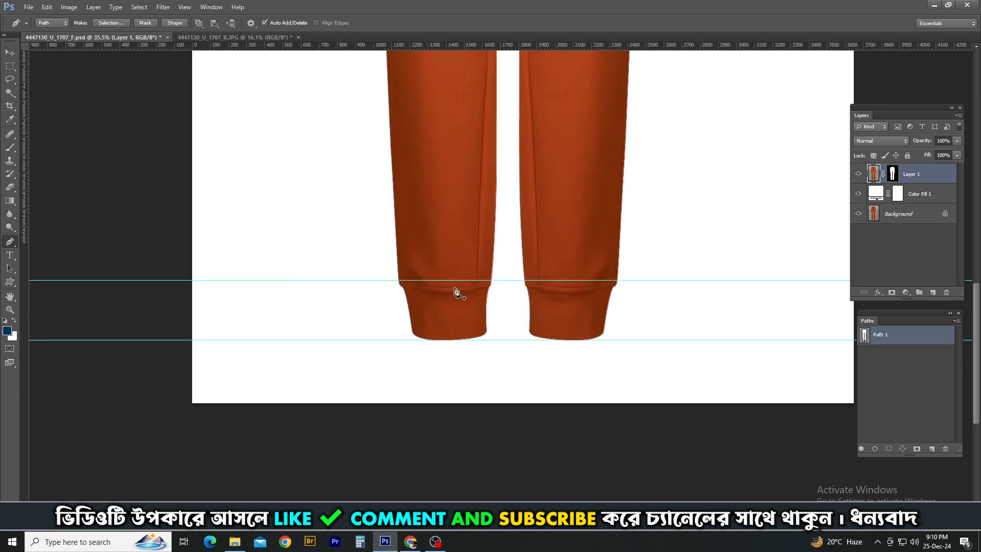
{"action": "scroll", "coordinate": [455, 292], "scroll_direction": "up", "scroll_amount": 2}
{"action": "left_click_drag", "start_coordinate": [330, 226], "coordinate": [815, 364]}
{"action": "scroll", "coordinate": [764, 287], "scroll_direction": "up", "scroll_amount": 1}
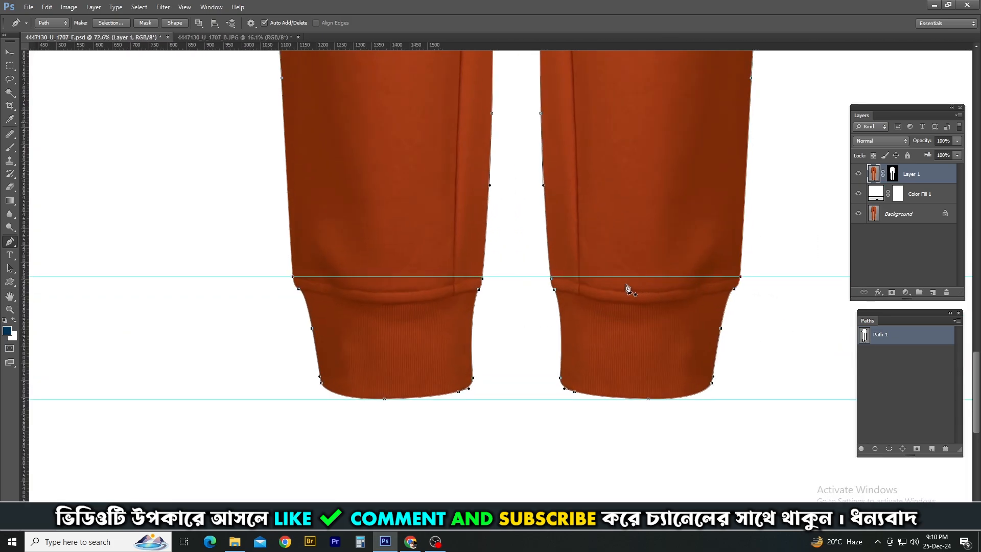
{"action": "left_click_drag", "start_coordinate": [583, 277], "coordinate": [589, 280]}
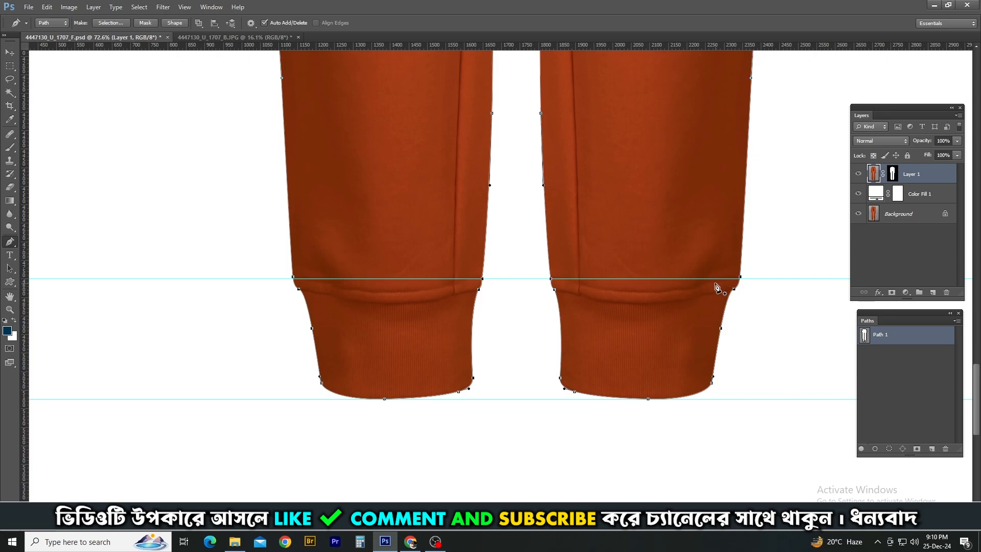
Copy Path 1 from the front-view PSD into the back-view joggers photo and duplicate that photo's background layer.
{"action": "scroll", "coordinate": [633, 280], "scroll_direction": "down", "scroll_amount": 5}
{"action": "scroll", "coordinate": [635, 245], "scroll_direction": "up", "scroll_amount": 8}
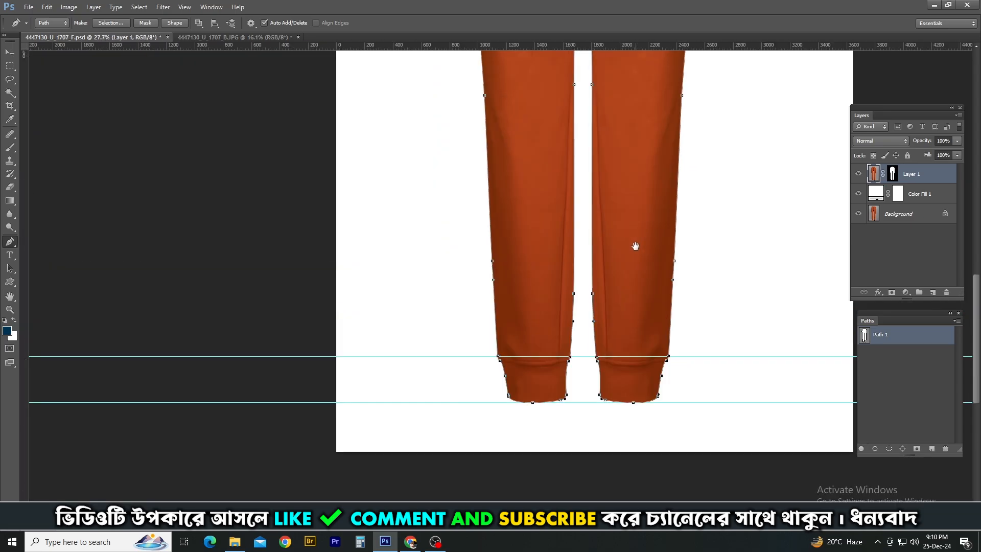
{"action": "left_click_drag", "start_coordinate": [584, 209], "coordinate": [575, 316]}
{"action": "scroll", "coordinate": [559, 274], "scroll_direction": "down", "scroll_amount": 1}
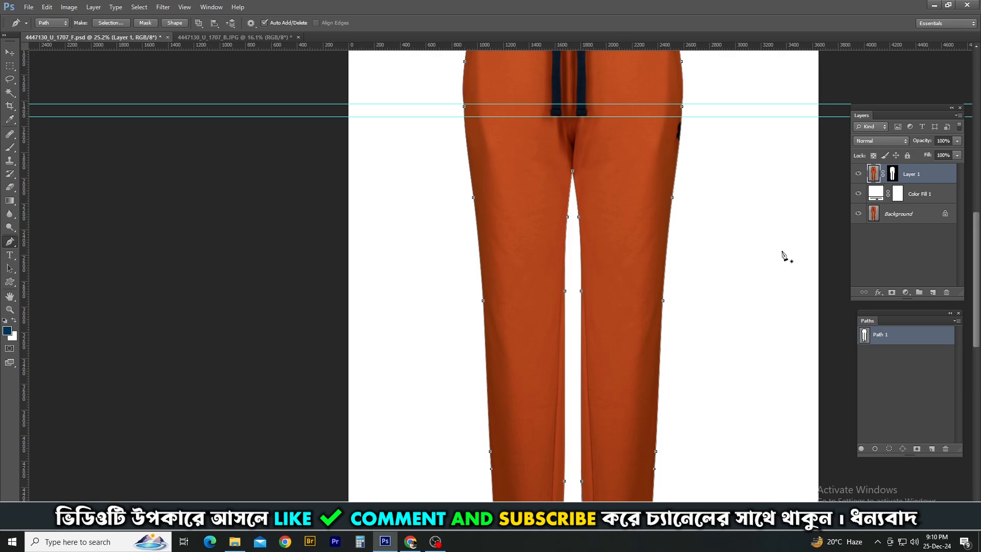
{"action": "left_click", "coordinate": [894, 365]}
{"action": "left_click", "coordinate": [887, 342]}
{"action": "left_click", "coordinate": [903, 379]}
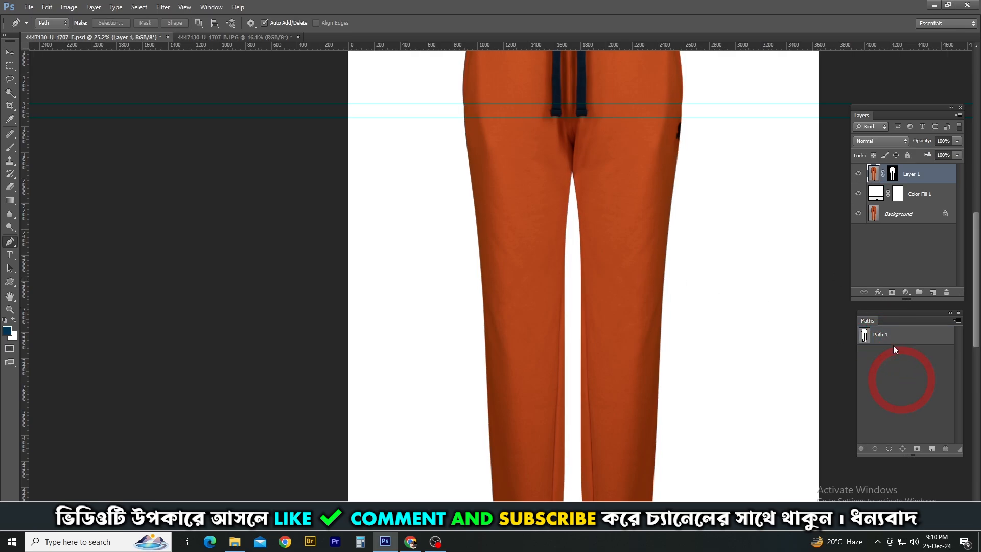
{"action": "left_click", "coordinate": [895, 345]}
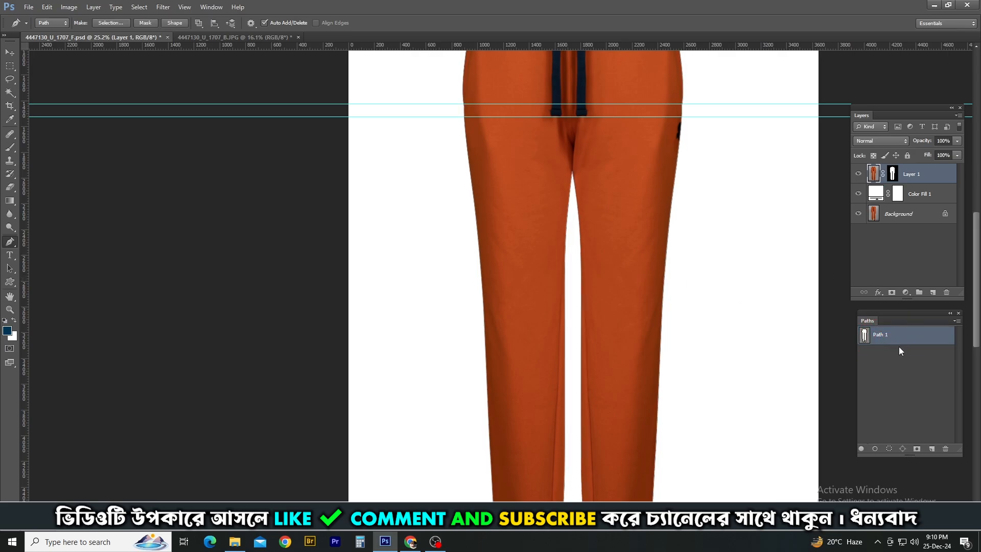
{"action": "left_click", "coordinate": [233, 36]}
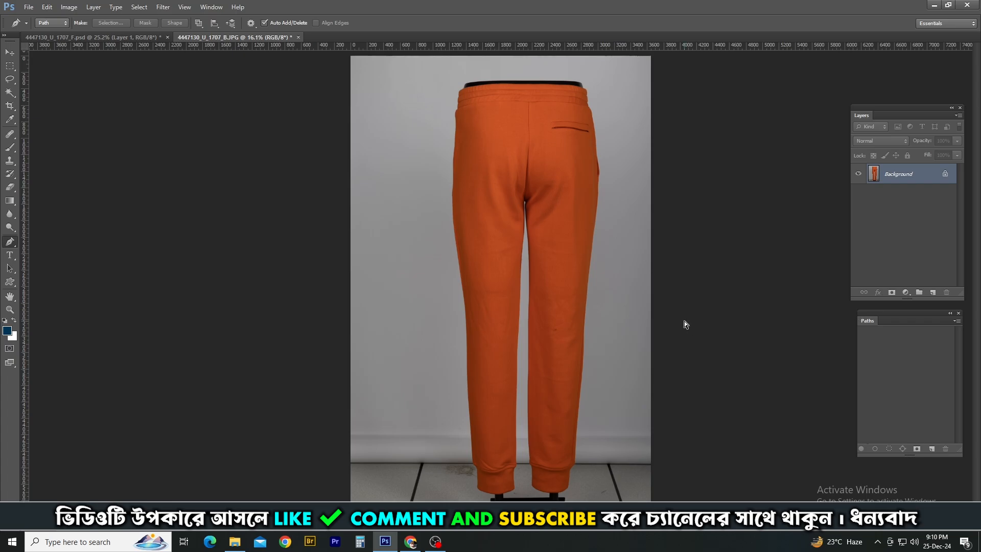
{"action": "key", "text": "ctrl+v"}
{"action": "key", "text": "Return"}
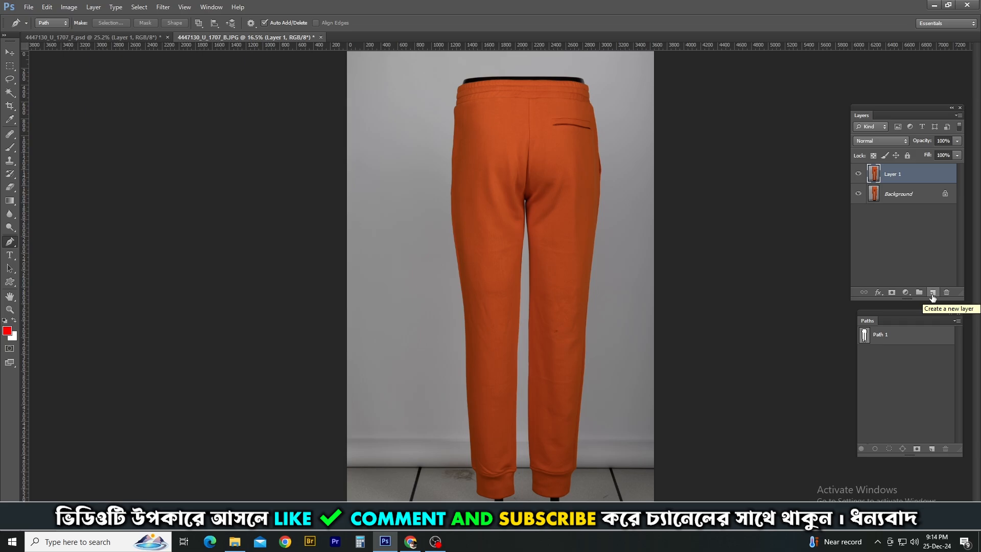
On a new layer, load Path 1 as a selection, stroke it with a centered 1 px line in blue 00a8ff, and deselect.
{"action": "left_click", "coordinate": [932, 293]}
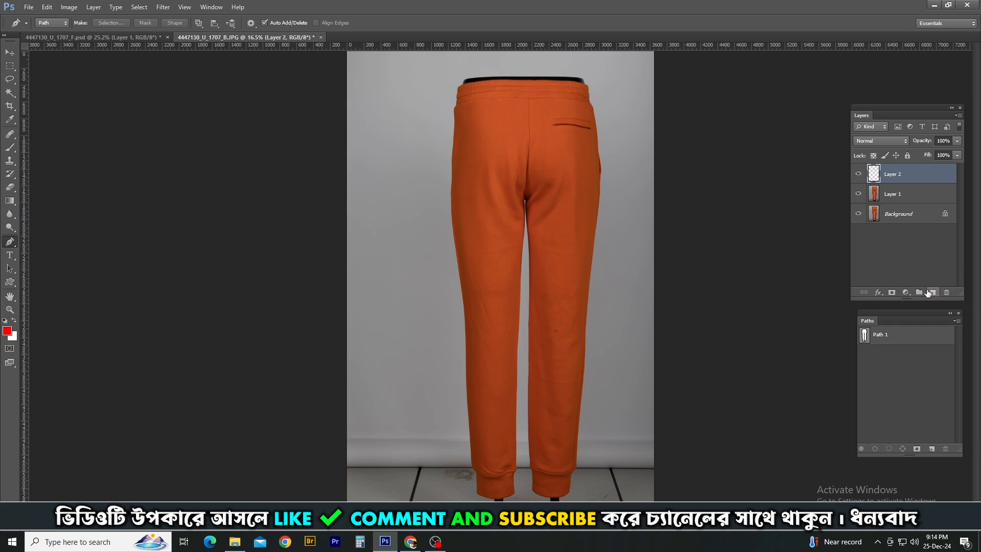
{"action": "left_click", "coordinate": [878, 335], "text": "ctrl"}
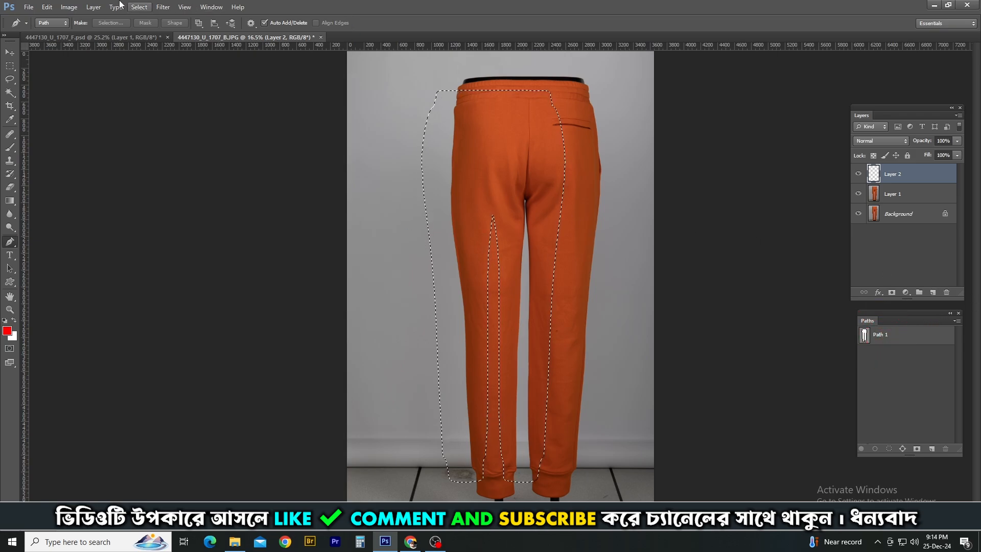
{"action": "left_click", "coordinate": [49, 8]}
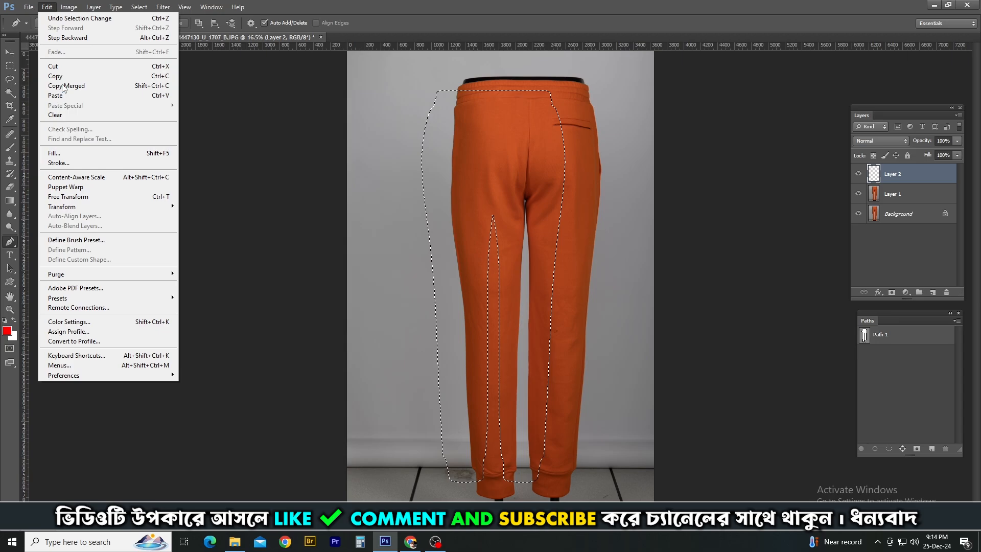
{"action": "left_click", "coordinate": [80, 164]}
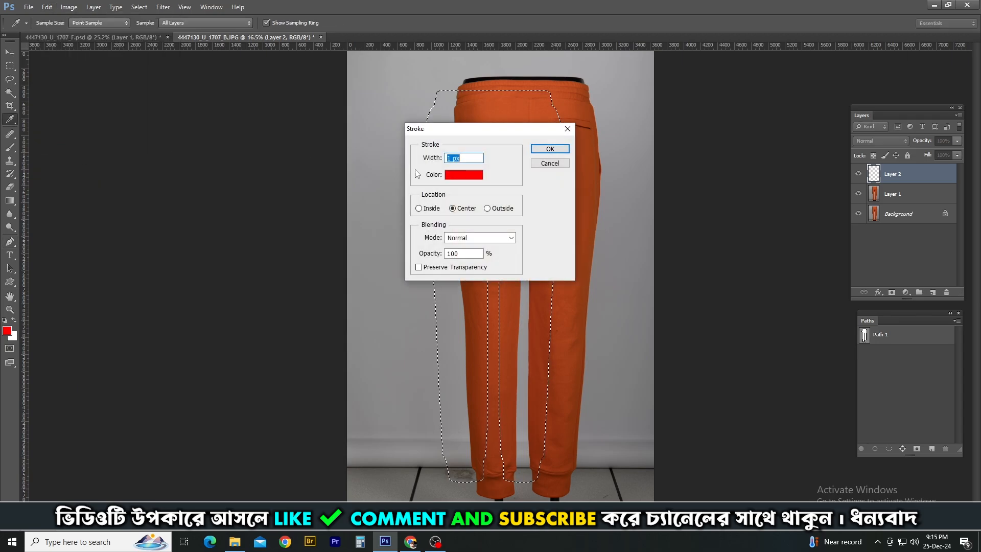
{"action": "left_click", "coordinate": [451, 176]}
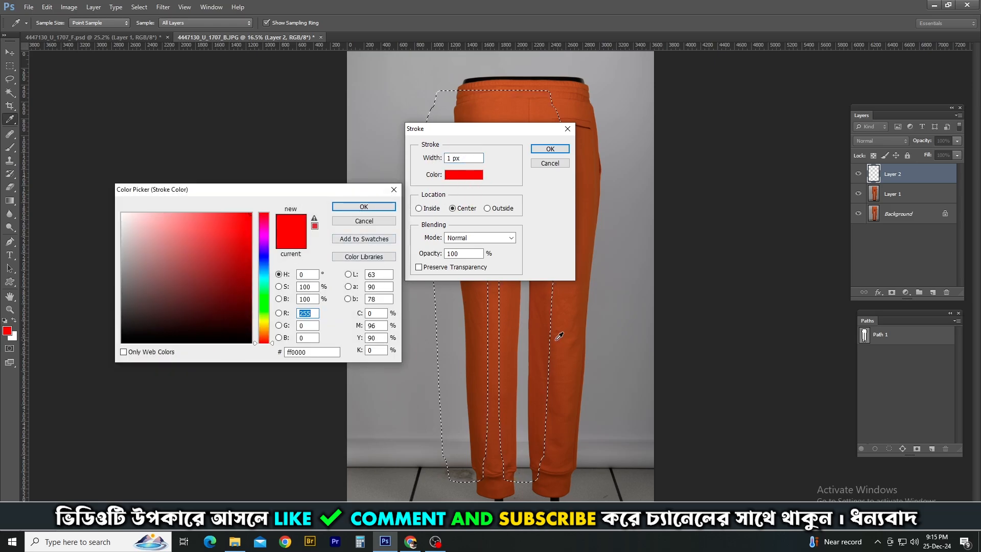
{"action": "left_click", "coordinate": [263, 271]}
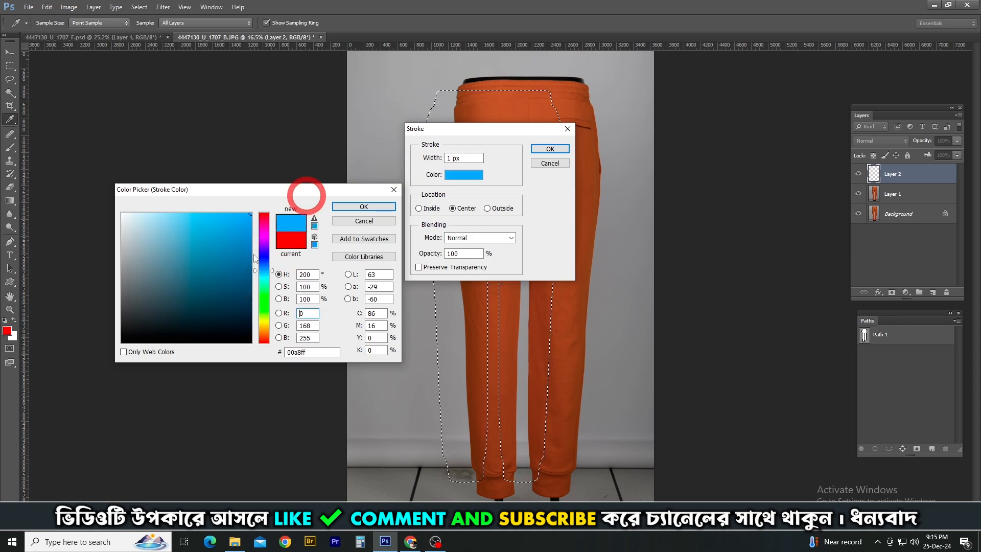
{"action": "left_click_drag", "start_coordinate": [249, 268], "coordinate": [316, 198]}
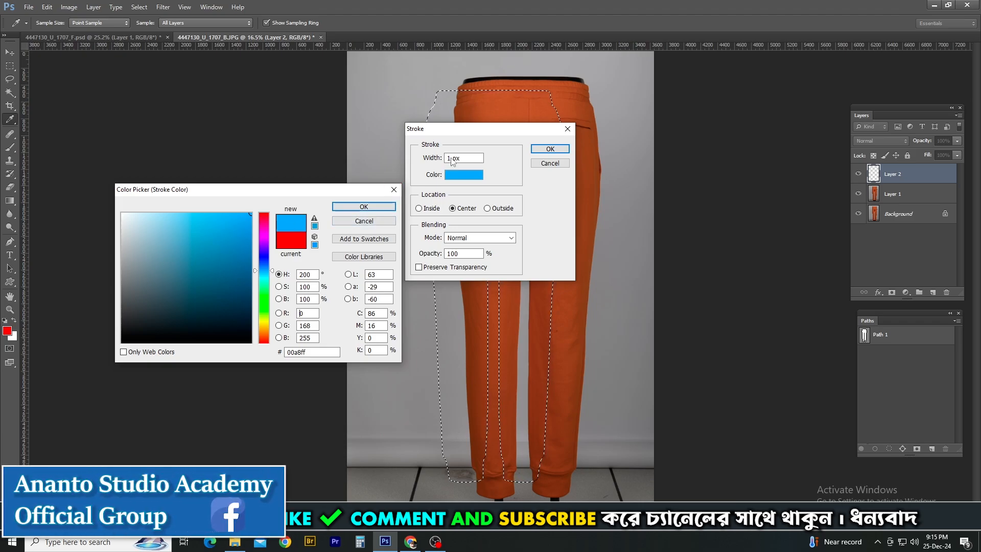
{"action": "left_click", "coordinate": [360, 211]}
{"action": "left_click", "coordinate": [550, 149]}
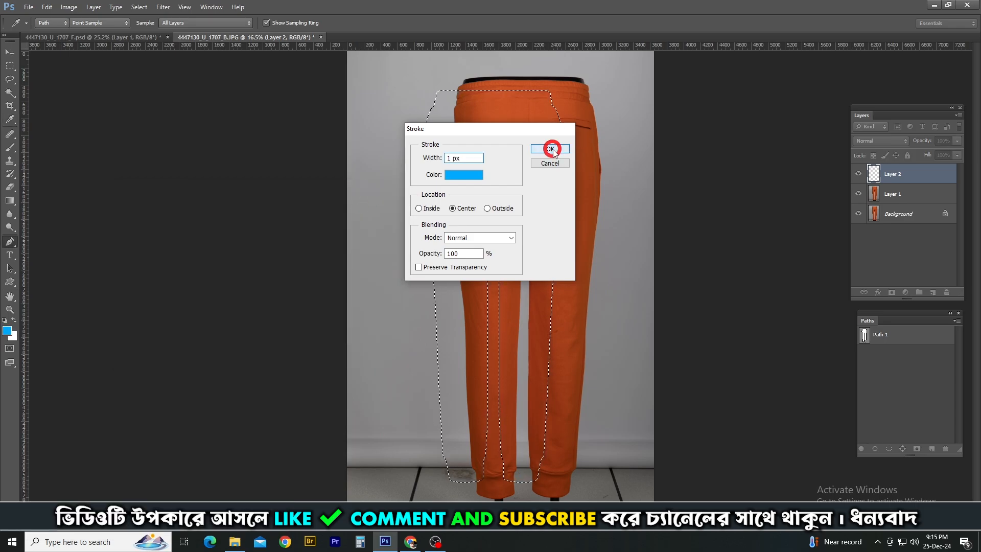
{"action": "key", "text": "ctrl+d"}
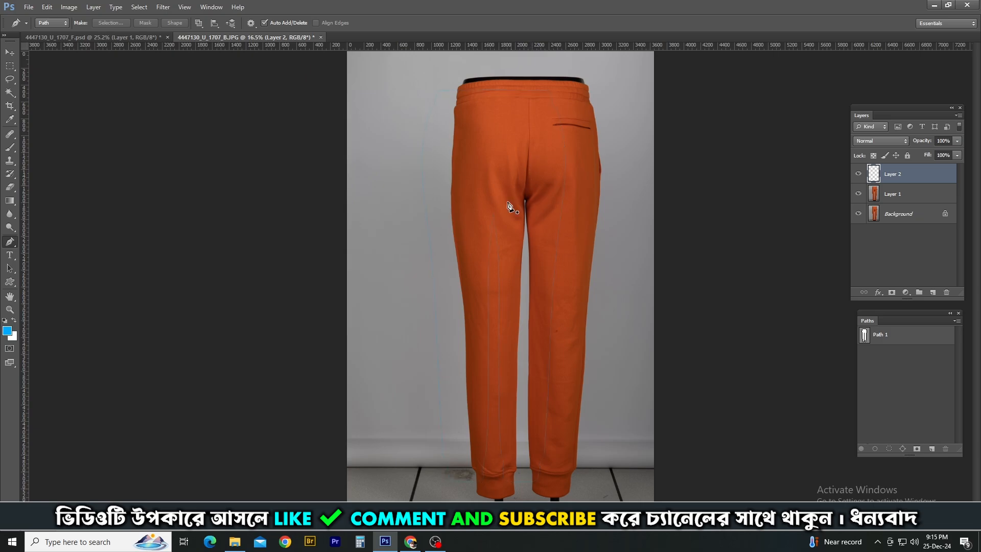
Free-transform the duplicated joggers layer and move it onto the blue outline, with its centre at about X 1418, Y 2607 px.
{"action": "scroll", "coordinate": [504, 208], "scroll_direction": "up", "scroll_amount": 5}
{"action": "scroll", "coordinate": [388, 207], "scroll_direction": "down", "scroll_amount": 5}
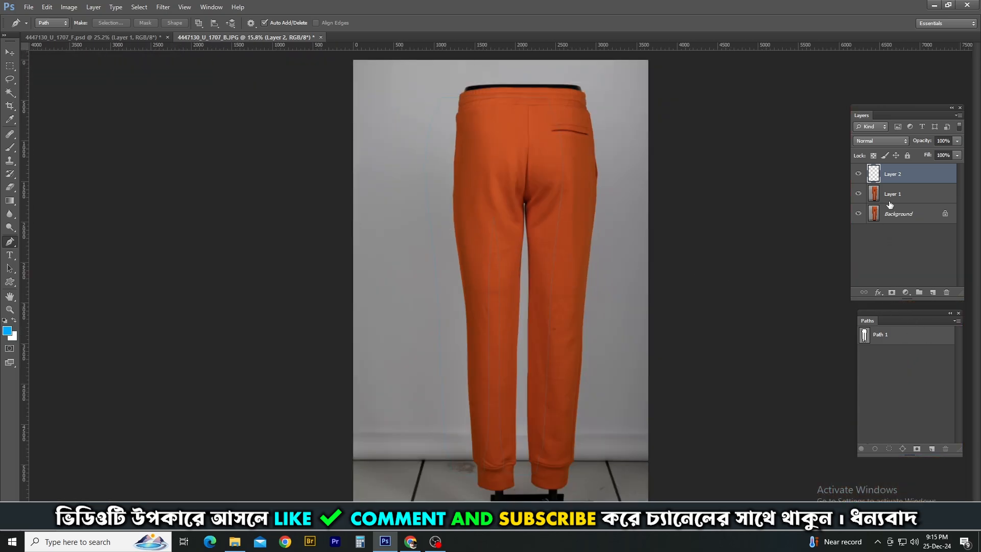
{"action": "left_click", "coordinate": [890, 199]}
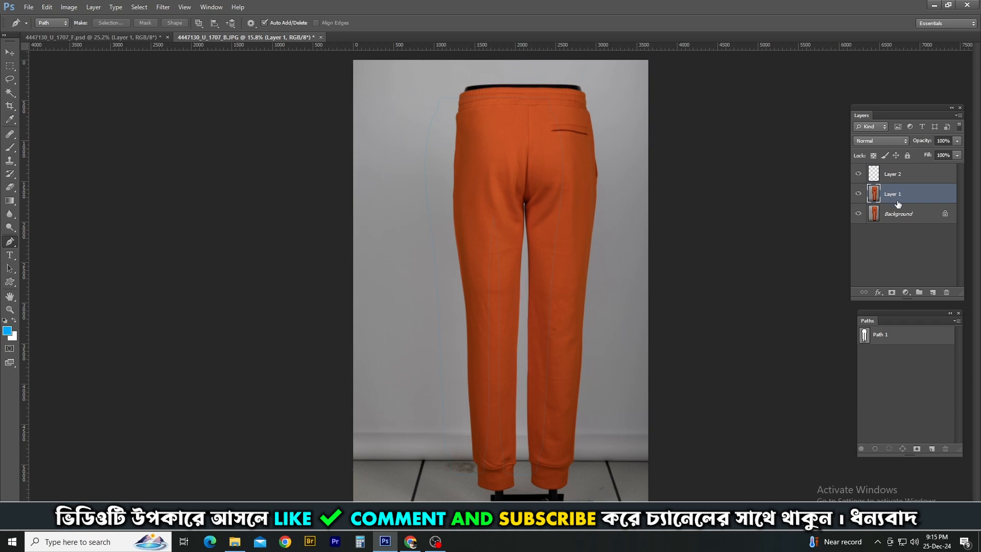
{"action": "key", "text": "ctrl+t"}
{"action": "scroll", "coordinate": [579, 293], "scroll_direction": "up", "scroll_amount": 1}
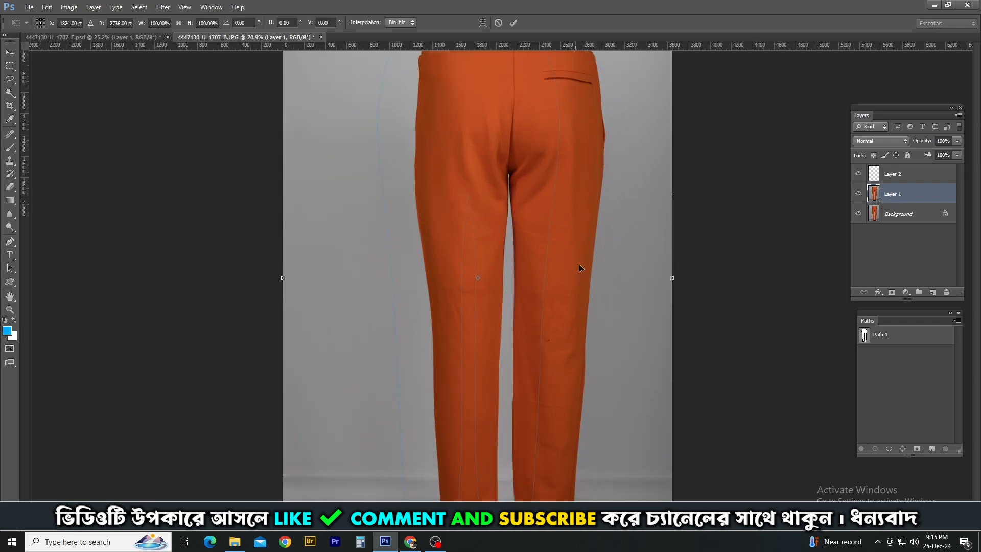
{"action": "left_click_drag", "start_coordinate": [580, 250], "coordinate": [539, 238]}
Check how the joggers' waist, legs and ankle cuffs line up with the blue outline.
{"action": "scroll", "coordinate": [542, 297], "scroll_direction": "down", "scroll_amount": 3}
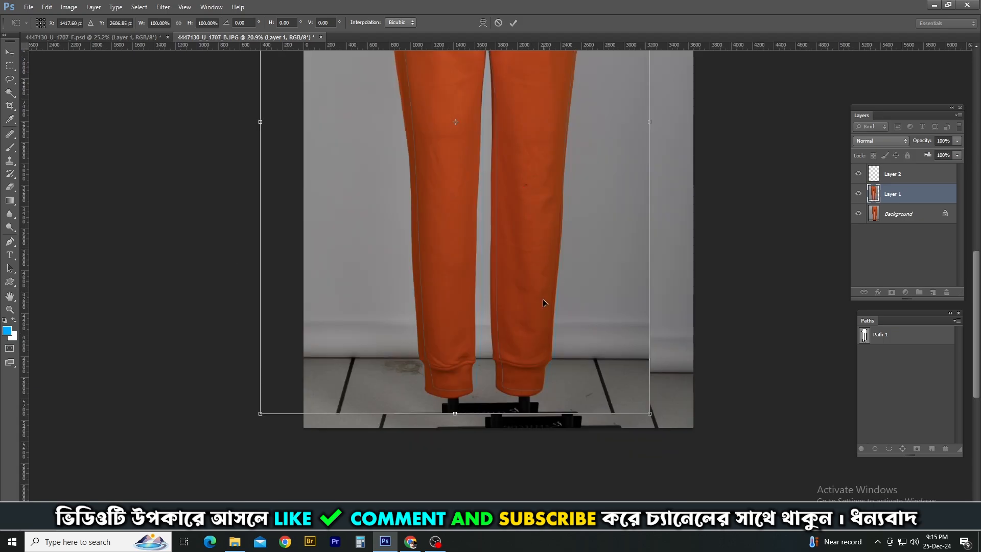
{"action": "scroll", "coordinate": [541, 329], "scroll_direction": "up", "scroll_amount": 5}
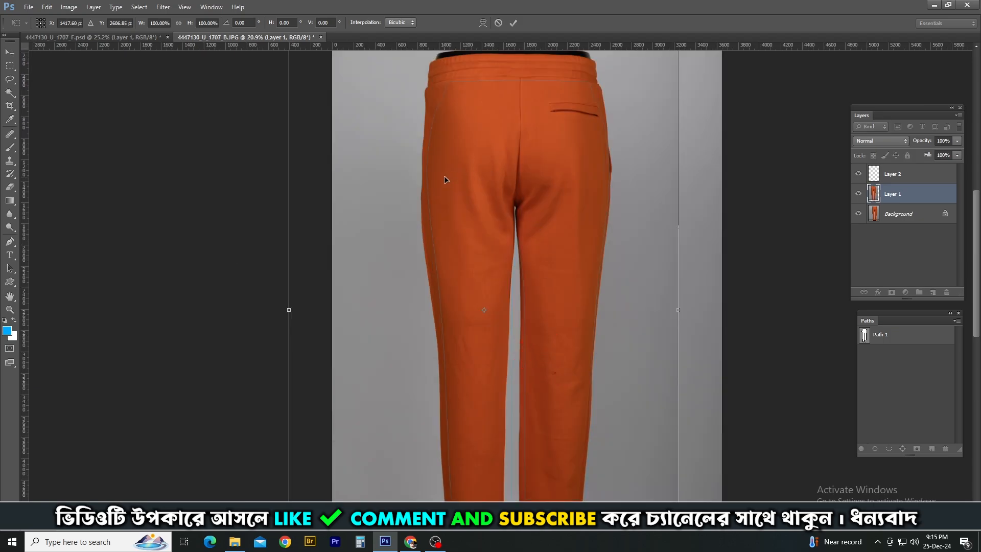
{"action": "left_click_drag", "start_coordinate": [460, 128], "coordinate": [456, 175]}
{"action": "scroll", "coordinate": [549, 175], "scroll_direction": "up", "scroll_amount": 3}
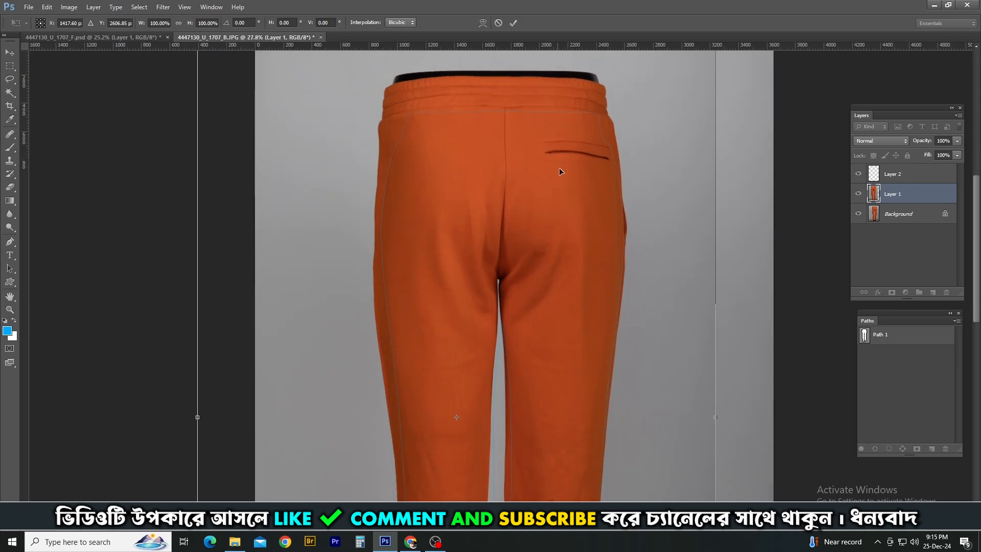
{"action": "left_click_drag", "start_coordinate": [511, 455], "coordinate": [555, 82]}
{"action": "left_click_drag", "start_coordinate": [567, 213], "coordinate": [567, 329]}
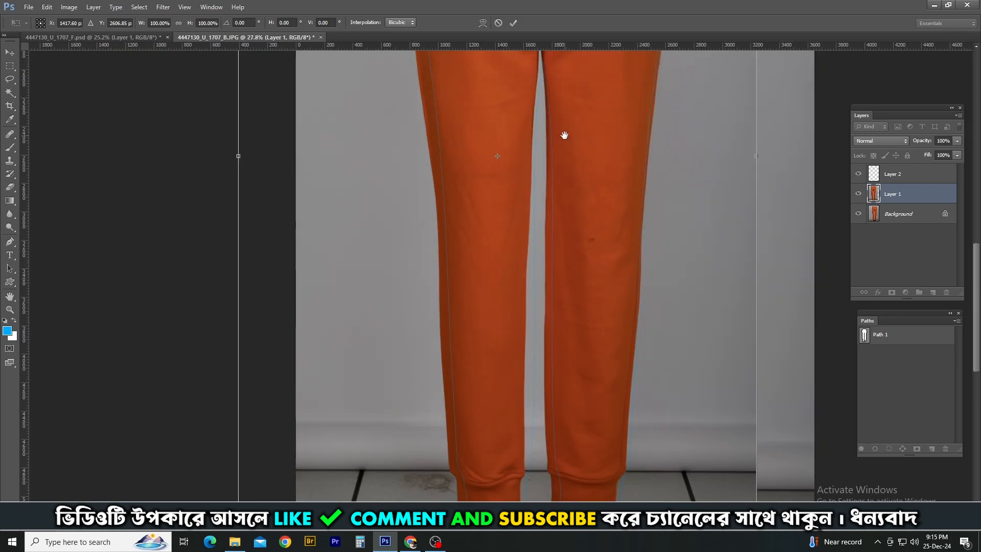
{"action": "left_click_drag", "start_coordinate": [553, 193], "coordinate": [539, 350]}
{"action": "left_click_drag", "start_coordinate": [546, 291], "coordinate": [533, 368]}
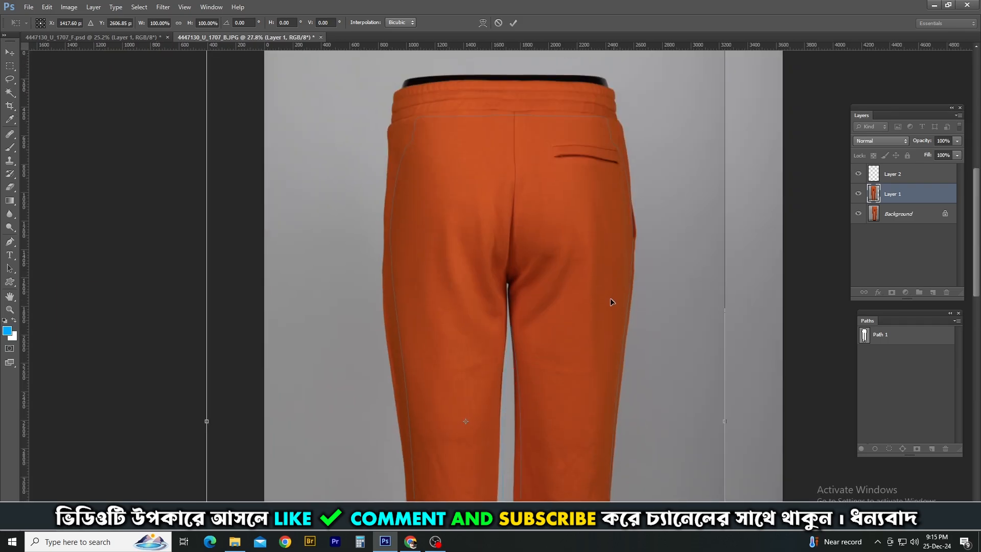
{"action": "scroll", "coordinate": [591, 235], "scroll_direction": "down", "scroll_amount": 3}
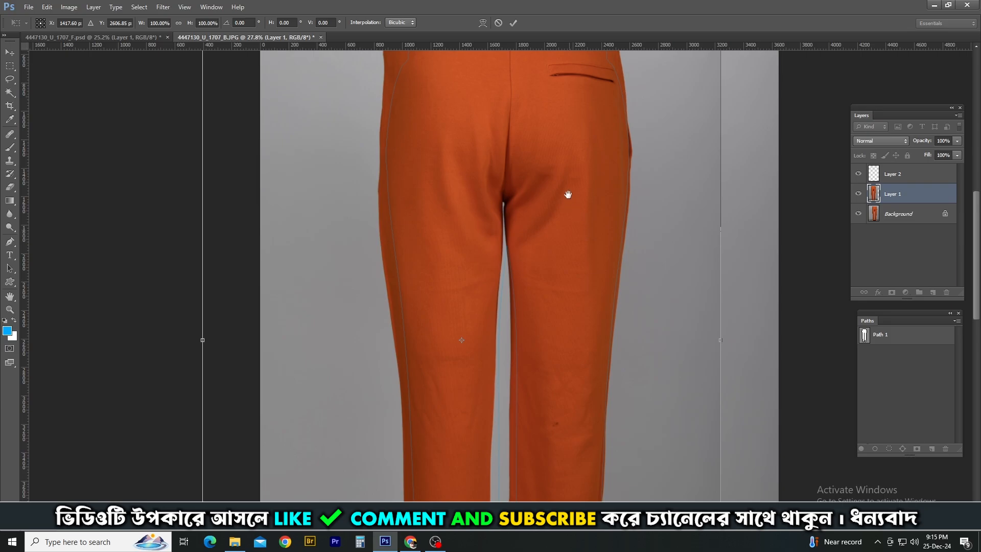
{"action": "left_click_drag", "start_coordinate": [568, 194], "coordinate": [555, 249]}
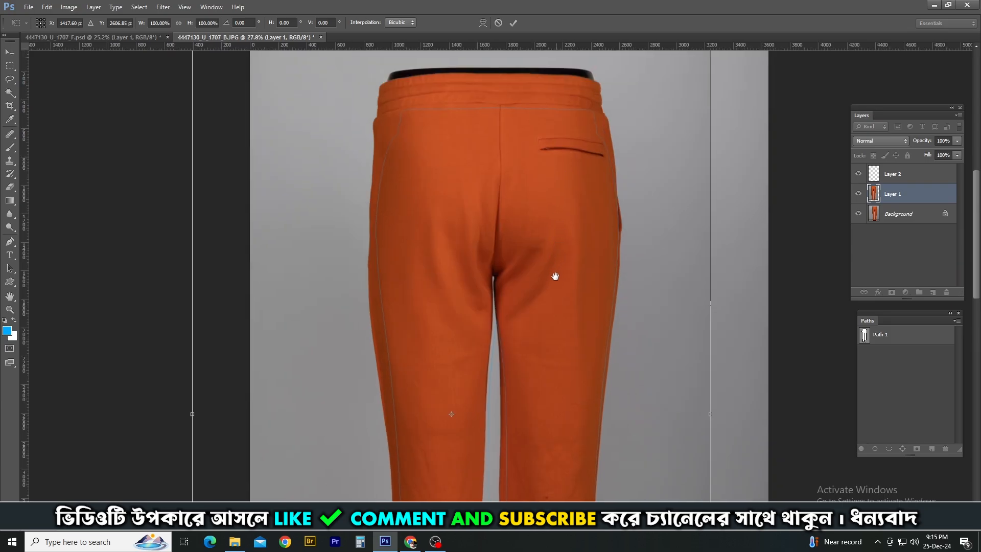
{"action": "left_click_drag", "start_coordinate": [539, 409], "coordinate": [544, 165]}
{"action": "left_click_drag", "start_coordinate": [521, 276], "coordinate": [539, 175]}
Place the transform reference point between the ankle cuffs and scale the joggers layer proportionally to 95.60% around it.
{"action": "left_click", "coordinate": [510, 441], "text": "alt"}
{"action": "scroll", "coordinate": [562, 293], "scroll_direction": "down", "scroll_amount": 4}
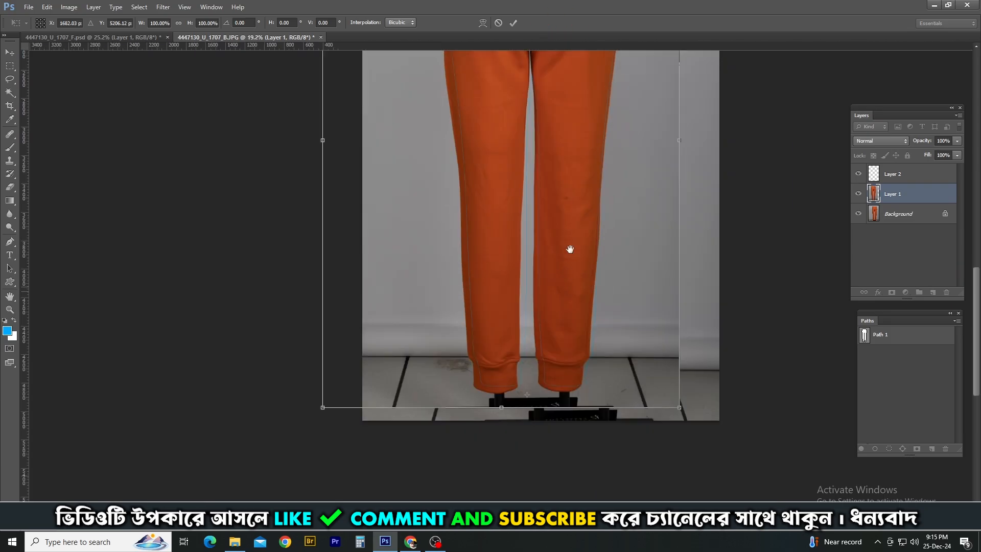
{"action": "left_click_drag", "start_coordinate": [569, 209], "coordinate": [574, 396]}
{"action": "scroll", "coordinate": [553, 72], "scroll_direction": "up", "scroll_amount": 3}
{"action": "left_click_drag", "start_coordinate": [583, 94], "coordinate": [592, 134]}
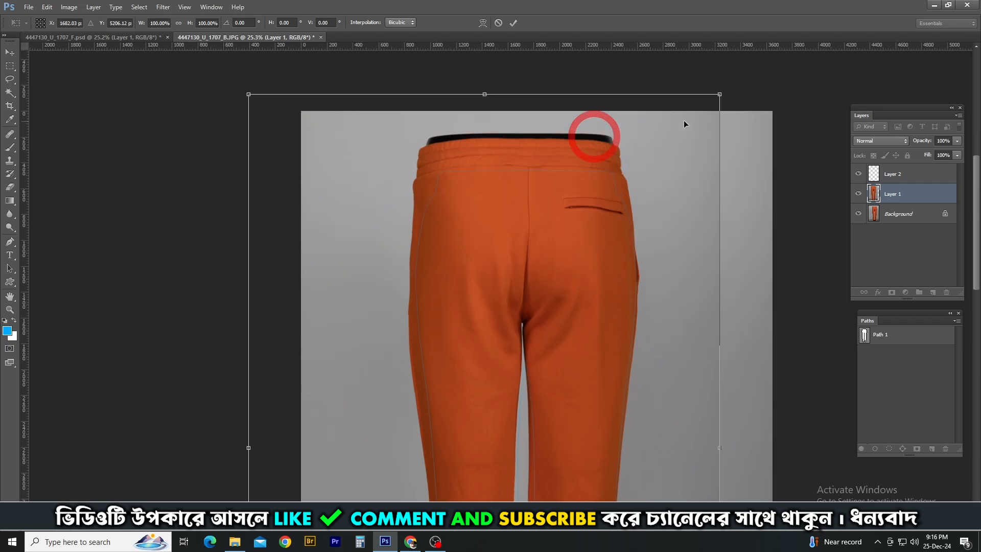
{"action": "left_click_drag", "start_coordinate": [719, 94], "coordinate": [710, 127]}
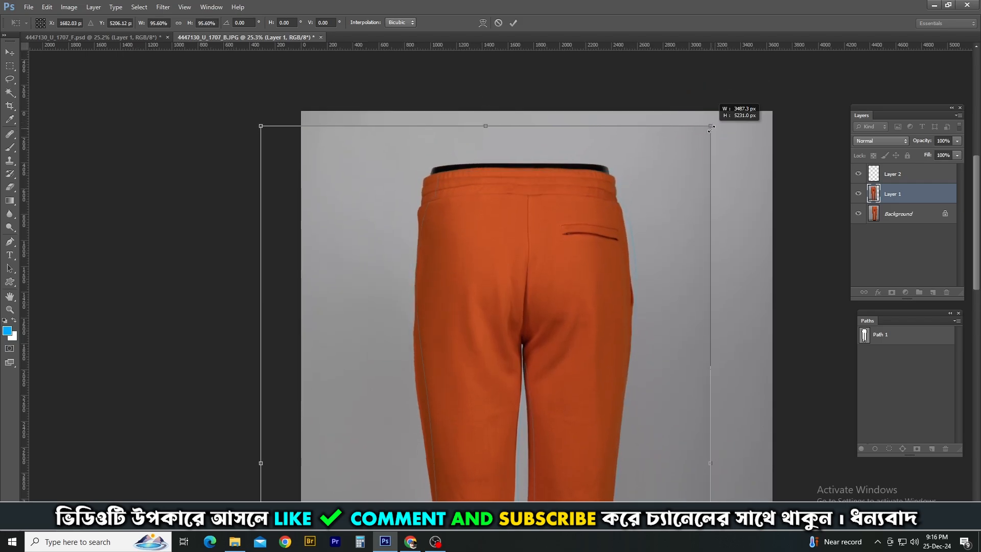
Switch the transform to Warp and pull the joggers layer's upper right corner slightly outward toward the outline.
{"action": "left_click", "coordinate": [483, 23]}
{"action": "scroll", "coordinate": [591, 137], "scroll_direction": "up", "scroll_amount": 2}
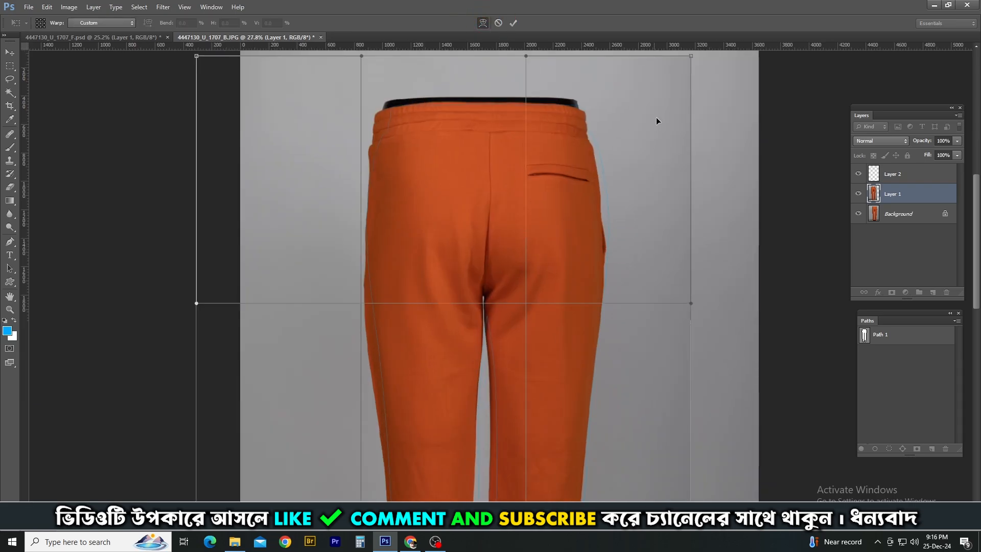
{"action": "scroll", "coordinate": [658, 121], "scroll_direction": "up", "scroll_amount": 2}
{"action": "left_click_drag", "start_coordinate": [691, 80], "coordinate": [694, 79]}
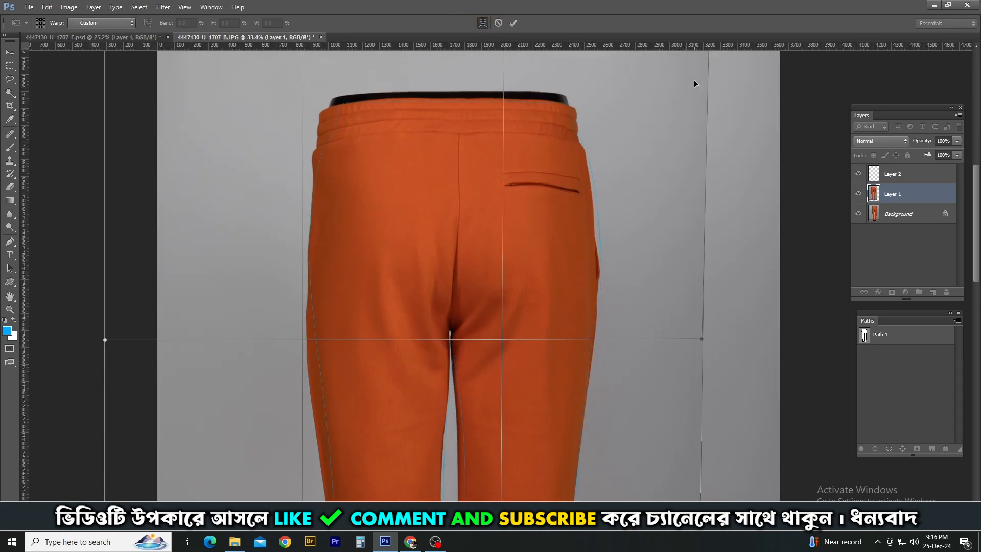
Warp the ankle cuffs and lower legs slightly to the right to fit the blue outline.
{"action": "left_click_drag", "start_coordinate": [657, 214], "coordinate": [668, 97]}
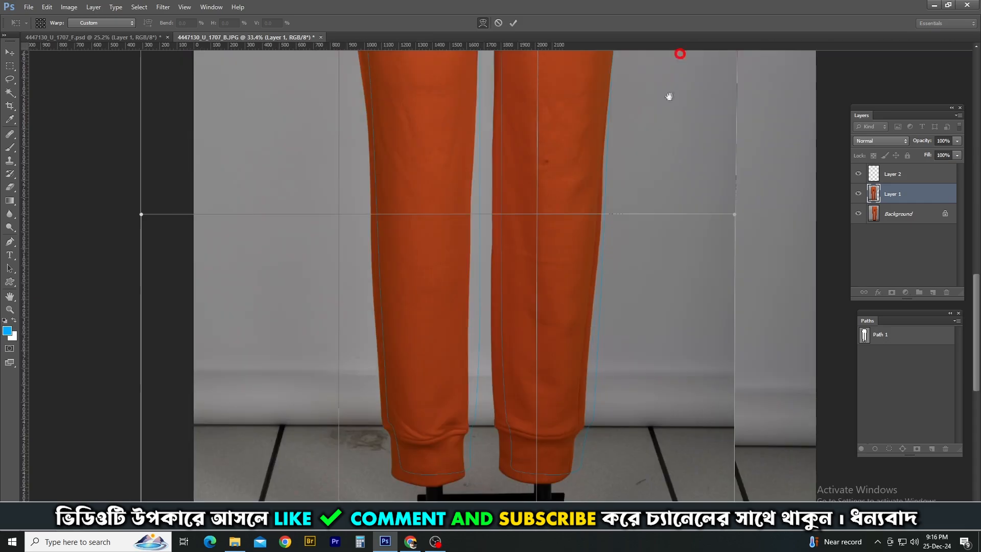
{"action": "left_click_drag", "start_coordinate": [651, 405], "coordinate": [652, 329]}
{"action": "left_click_drag", "start_coordinate": [565, 419], "coordinate": [578, 416]}
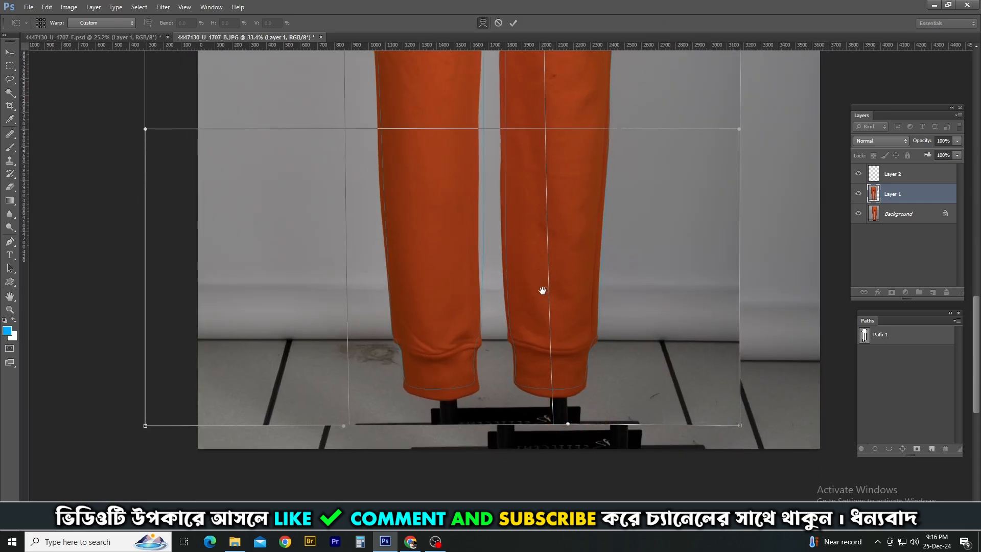
{"action": "left_click_drag", "start_coordinate": [541, 201], "coordinate": [541, 377]}
{"action": "left_click_drag", "start_coordinate": [512, 322], "coordinate": [515, 323]}
Warp the area above the waistband slightly down toward the outline and apply the transform.
{"action": "left_click_drag", "start_coordinate": [527, 174], "coordinate": [516, 395]}
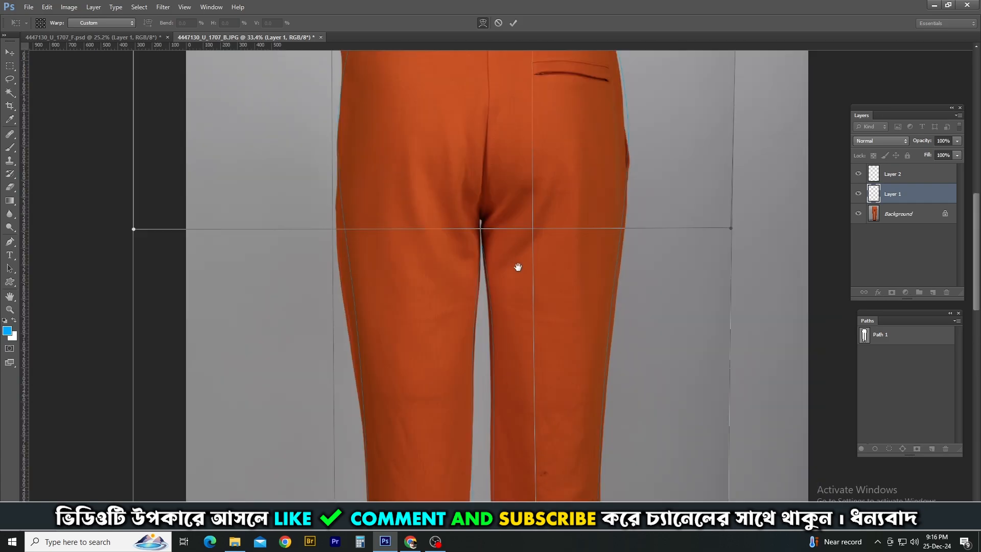
{"action": "left_click_drag", "start_coordinate": [518, 200], "coordinate": [527, 374]}
{"action": "scroll", "coordinate": [493, 153], "scroll_direction": "up", "scroll_amount": 1}
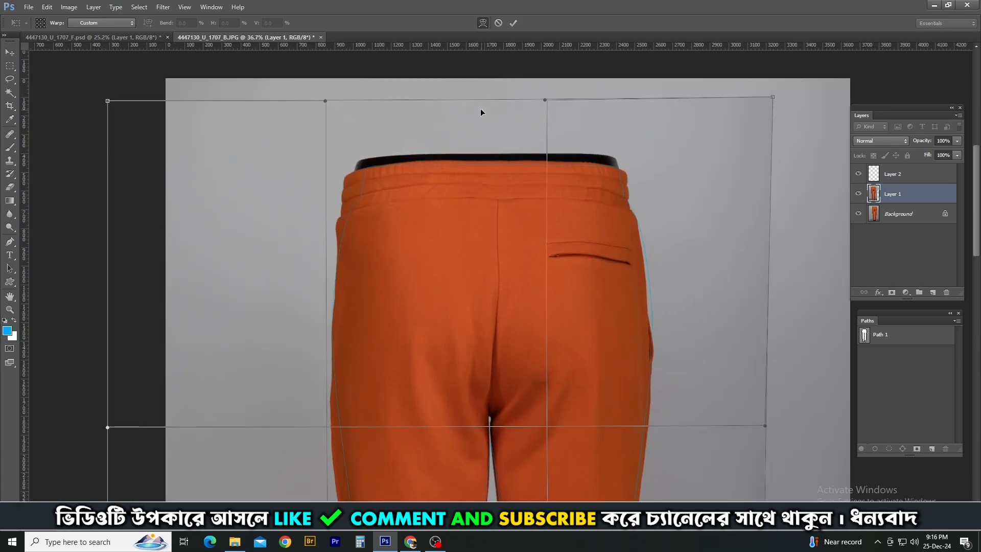
{"action": "left_click_drag", "start_coordinate": [479, 103], "coordinate": [479, 106]}
{"action": "key", "text": "Return"}
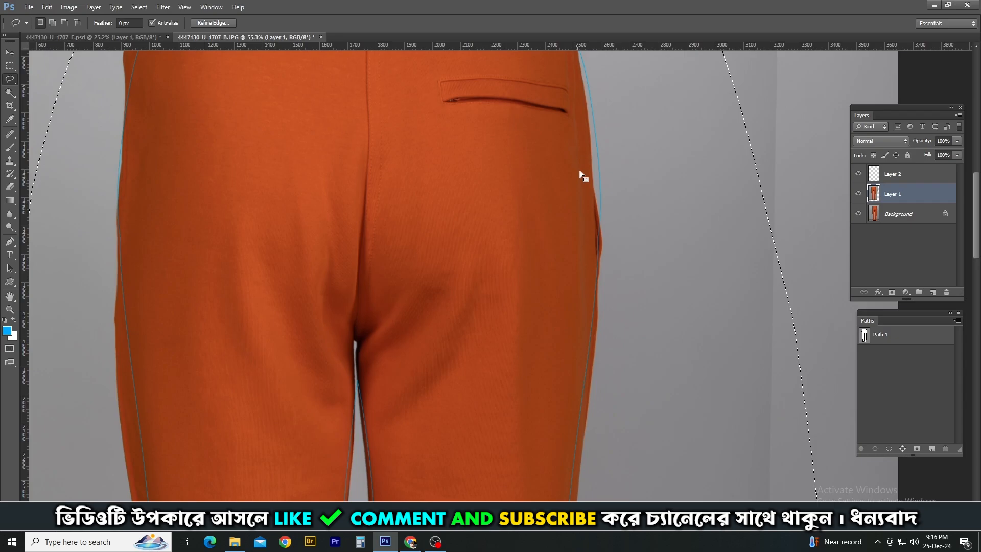
Deselect the lasso selection around the joggers.
{"action": "scroll", "coordinate": [582, 173], "scroll_direction": "down", "scroll_amount": 10}
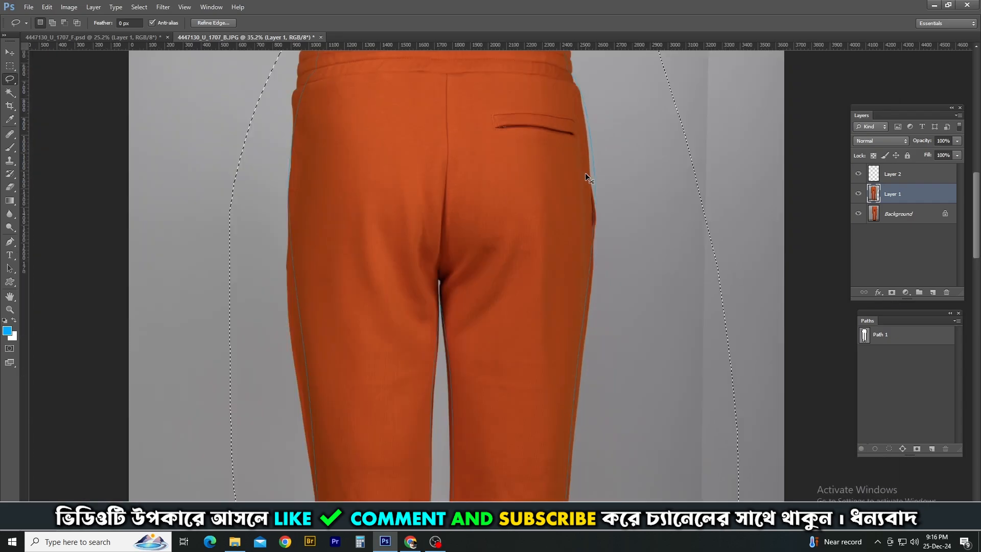
{"action": "mouse_move", "coordinate": [508, 65]}
{"action": "left_mouse_down"}
{"action": "mouse_move", "coordinate": [648, 309]}
{"action": "mouse_move", "coordinate": [391, 121]}
{"action": "mouse_move", "coordinate": [490, 65]}
{"action": "left_mouse_up"}
{"action": "scroll", "coordinate": [579, 164], "scroll_direction": "up", "scroll_amount": 5}
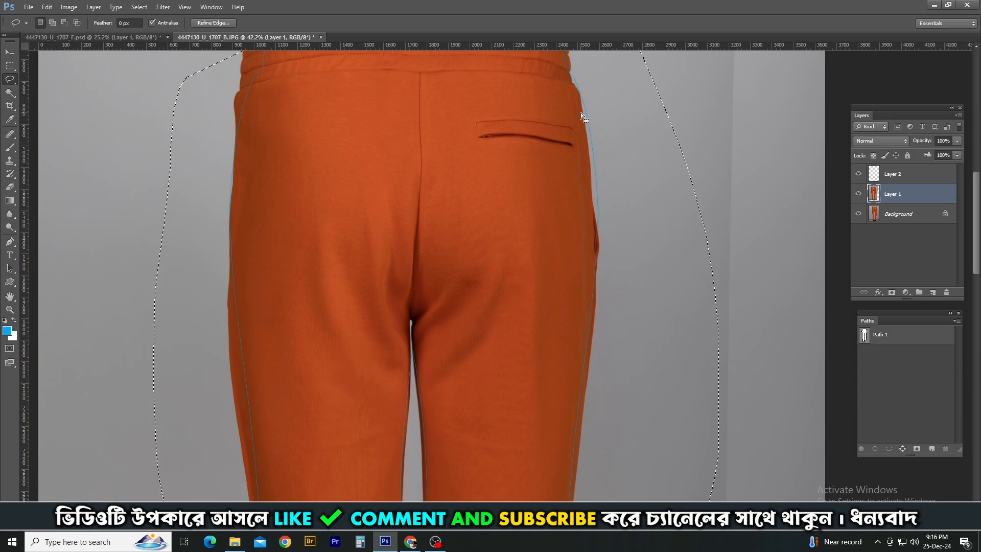
{"action": "key", "text": "ctrl+d"}
{"action": "scroll", "coordinate": [528, 207], "scroll_direction": "down", "scroll_amount": 2}
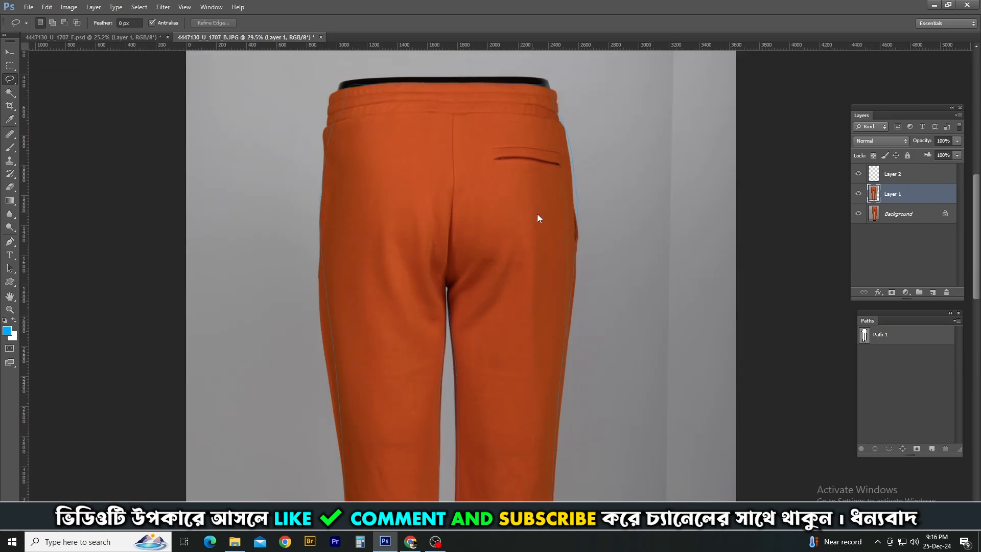
Open the Liquify filter on Layer 1 and show Layer 2 as a backdrop in front at 100% opacity.
{"action": "key", "text": "ctrl+shift+x"}
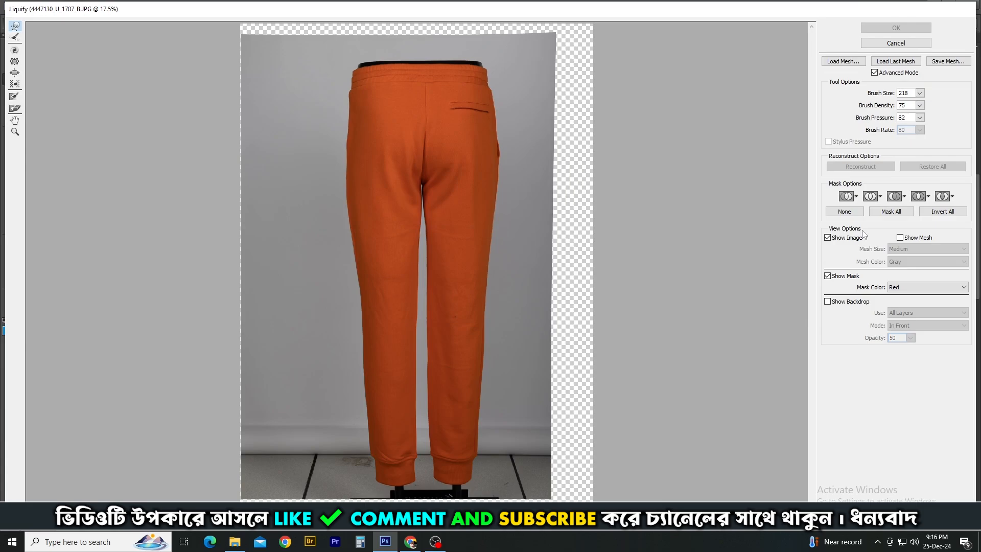
{"action": "left_click", "coordinate": [838, 302]}
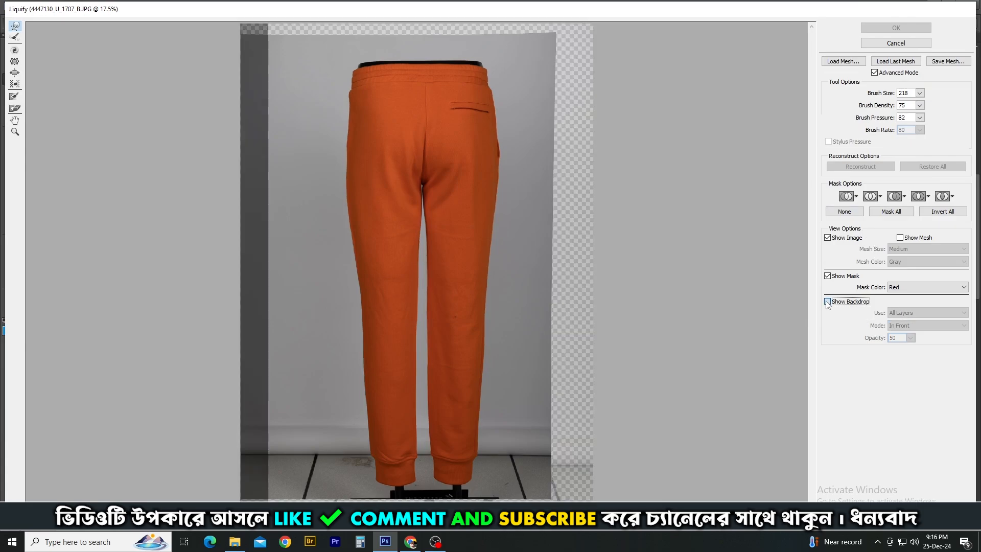
{"action": "left_click", "coordinate": [907, 314]}
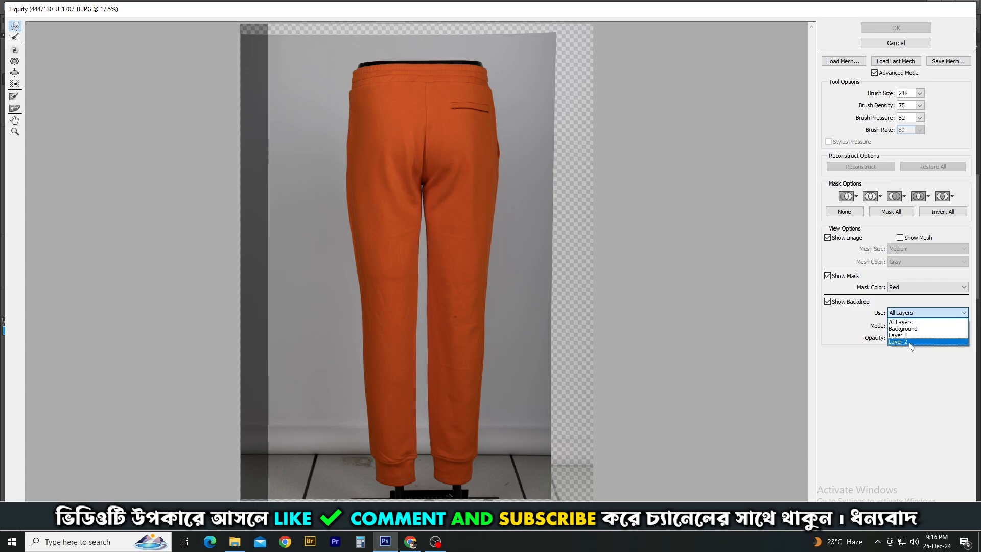
{"action": "left_click", "coordinate": [910, 343]}
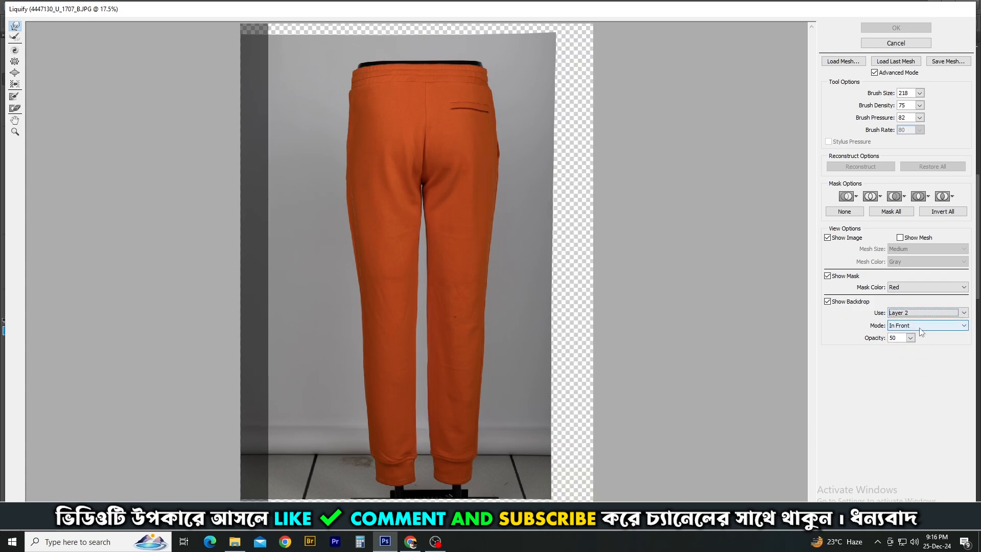
{"action": "mouse_move", "coordinate": [329, 65]}
{"action": "left_mouse_down"}
{"action": "mouse_move", "coordinate": [544, 215]}
{"action": "mouse_move", "coordinate": [577, 266]}
{"action": "left_mouse_up"}
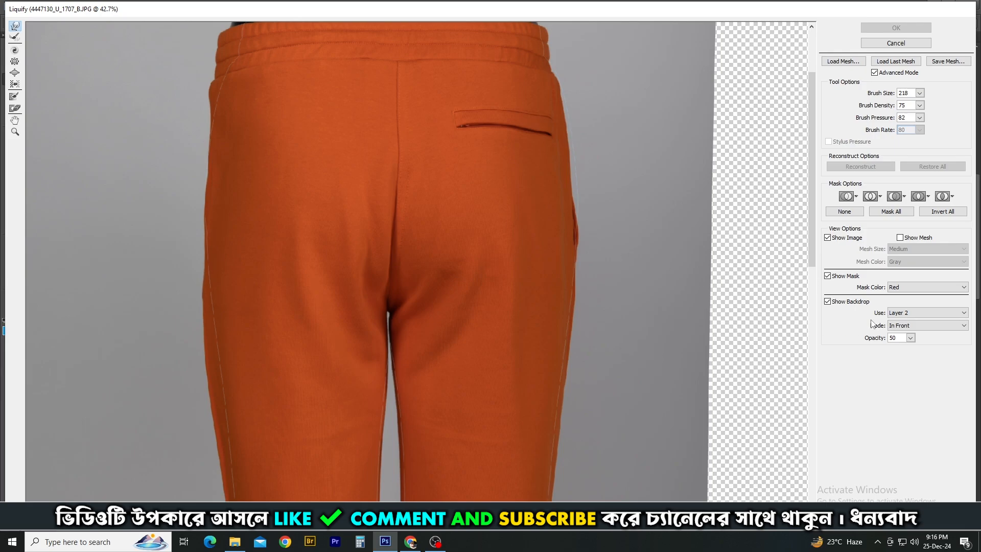
{"action": "left_click_drag", "start_coordinate": [870, 338], "coordinate": [903, 357]}
Push the joggers' right hip edge outward to the outline beside the back pocket, using a Forward Warp brush of size 618.
{"action": "key", "text": "ctrl+space"}
{"action": "left_click_drag", "start_coordinate": [494, 218], "coordinate": [655, 381]}
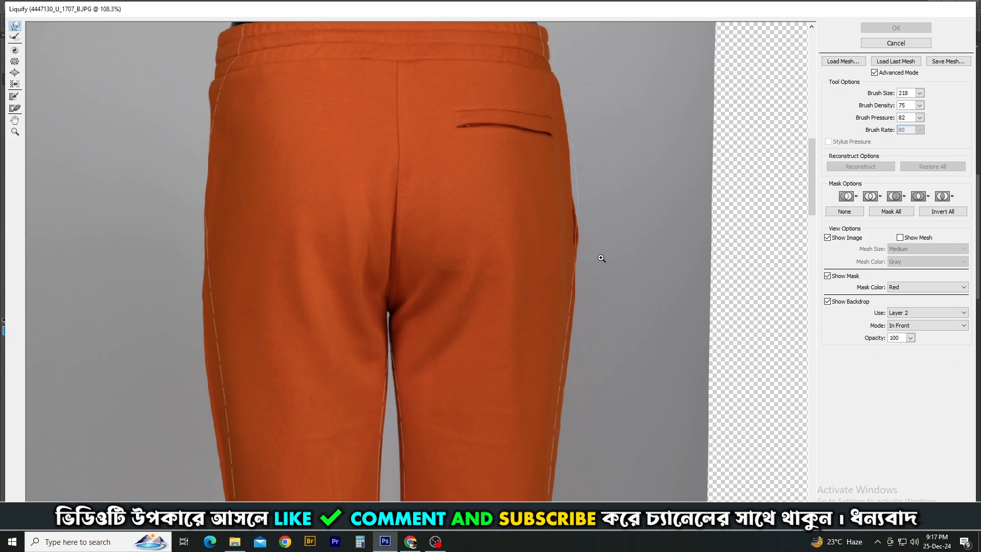
{"action": "left_click_drag", "start_coordinate": [535, 111], "coordinate": [554, 175]}
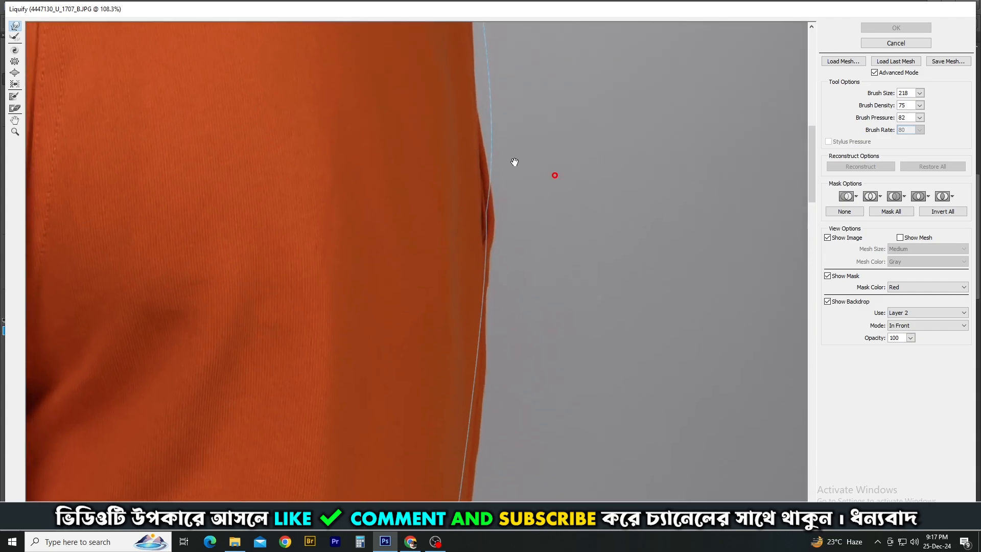
{"action": "left_click_drag", "start_coordinate": [493, 159], "coordinate": [532, 344]}
{"action": "left_click", "coordinate": [521, 280], "text": "alt"}
{"action": "left_click", "coordinate": [520, 280], "text": "alt"}
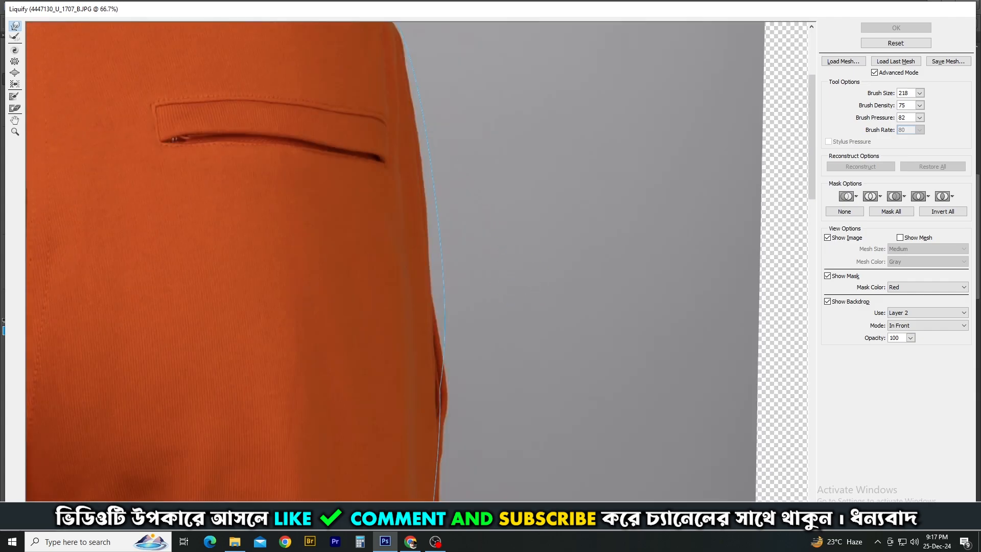
{"action": "left_click", "coordinate": [520, 280], "text": "alt"}
{"action": "left_click_drag", "start_coordinate": [443, 136], "coordinate": [480, 188]}
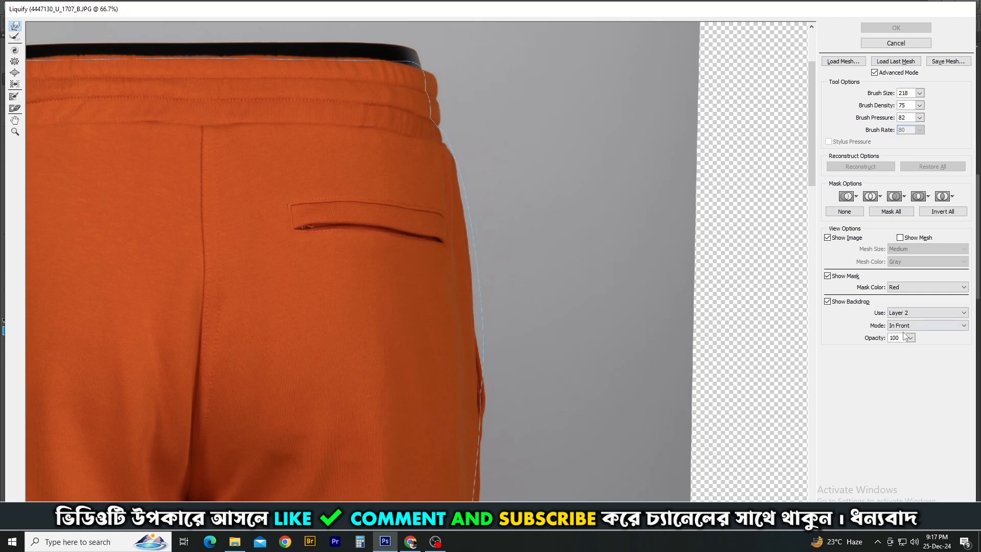
{"action": "left_click", "coordinate": [596, 289], "text": "ctrl+alt"}
{"action": "left_click_drag", "start_coordinate": [518, 248], "coordinate": [524, 281]}
{"action": "left_click_drag", "start_coordinate": [460, 116], "coordinate": [435, 203]}
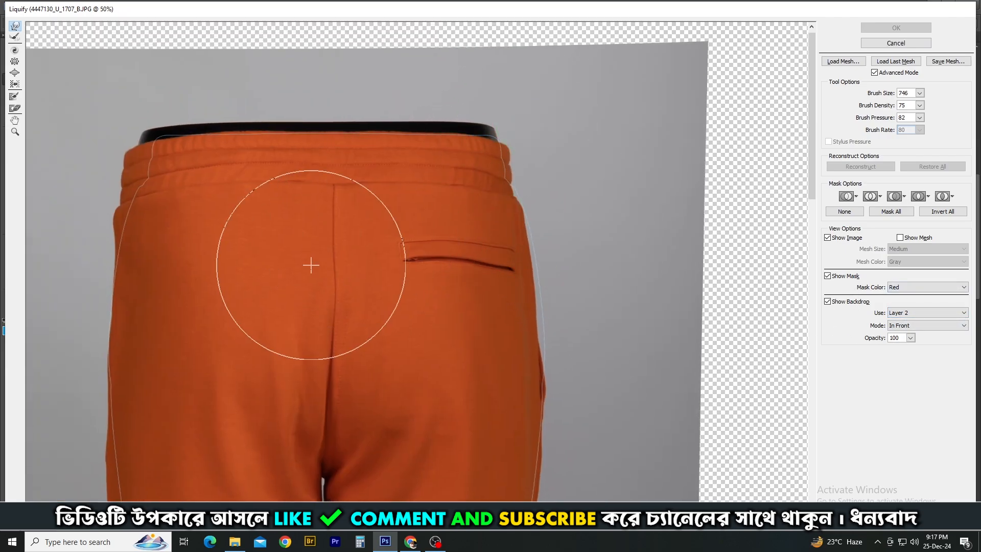
{"action": "left_click_drag", "start_coordinate": [403, 270], "coordinate": [405, 265]}
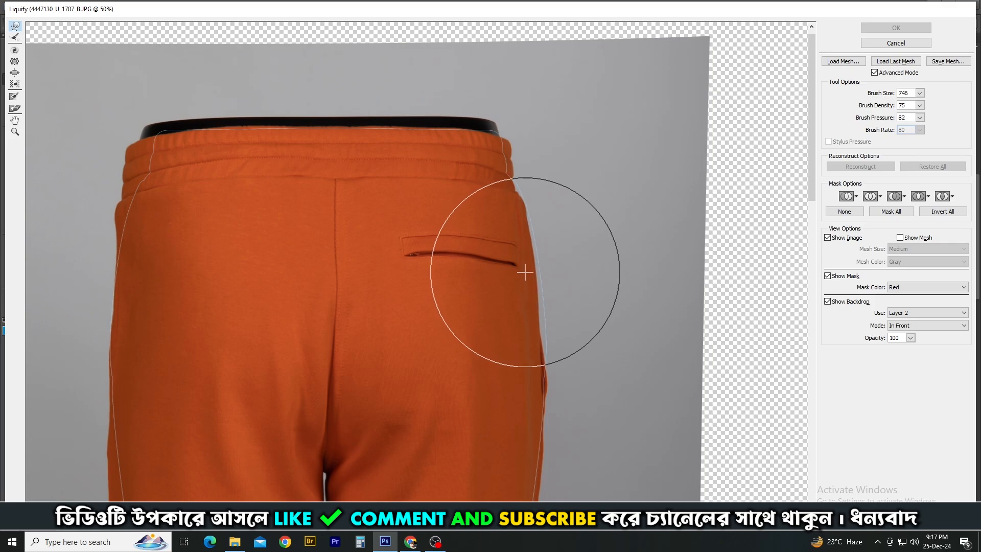
{"action": "key", "text": "bracketleft"}
{"action": "key", "text": "bracketleft"}
{"action": "key", "text": "bracketleft"}
{"action": "key", "text": "bracketleft"}
{"action": "mouse_move", "coordinate": [517, 317]}
{"action": "left_mouse_down"}
{"action": "mouse_move", "coordinate": [538, 315]}
{"action": "mouse_move", "coordinate": [537, 236]}
{"action": "left_mouse_up"}
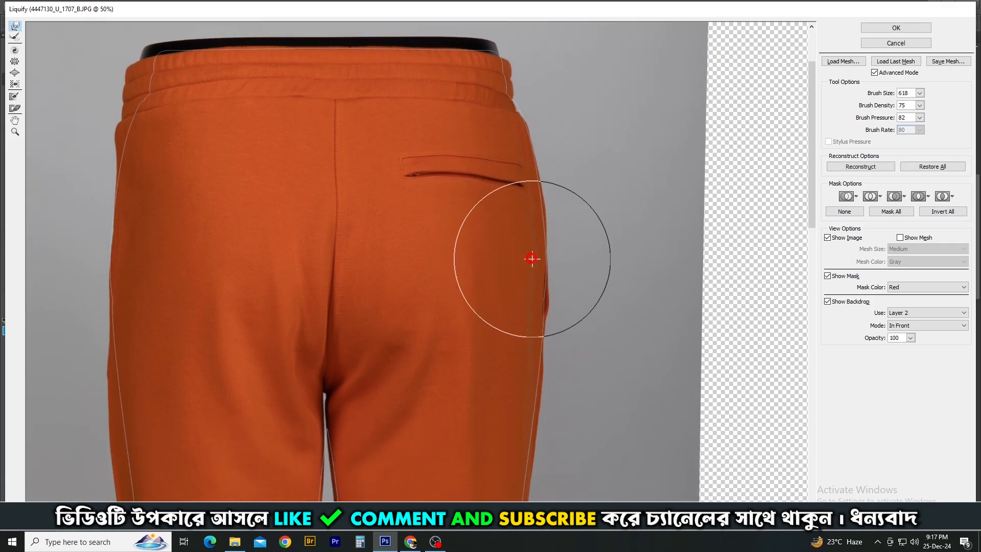
{"action": "left_click", "coordinate": [523, 267], "text": "ctrl"}
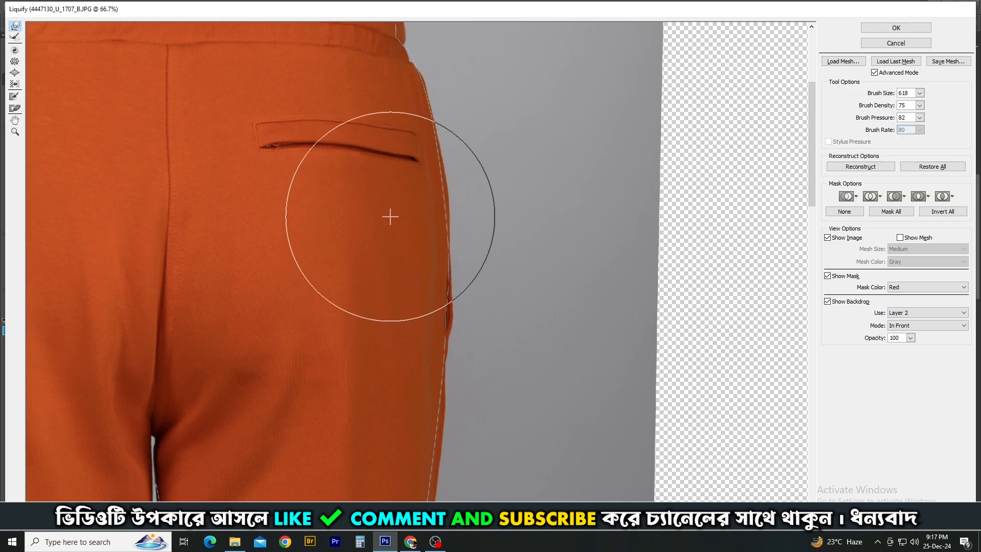
{"action": "key", "text": "ctrl+minus"}
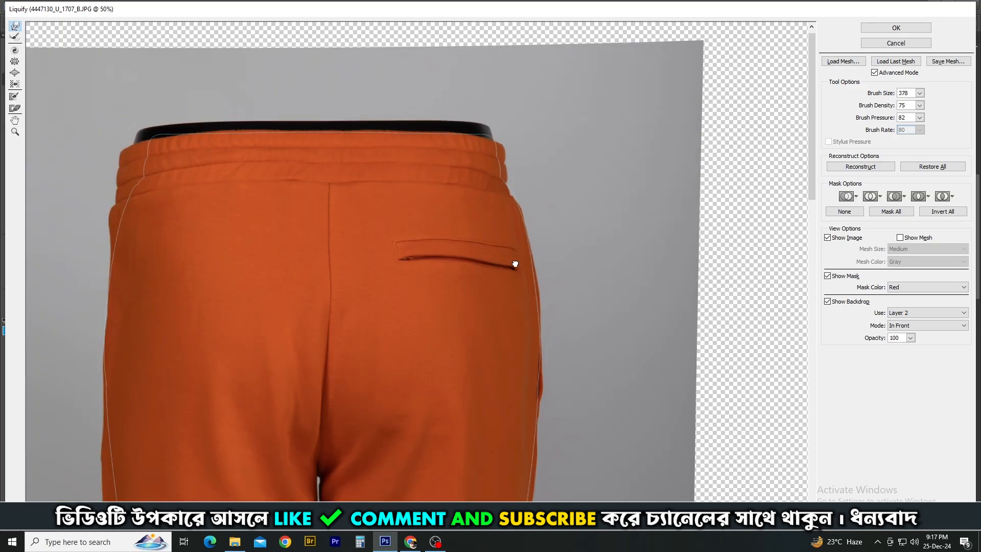
Push the bottom hem of the right ankle cuff up to the outline with a large Forward Warp brush.
{"action": "scroll", "coordinate": [515, 264], "scroll_direction": "down", "scroll_amount": 10}
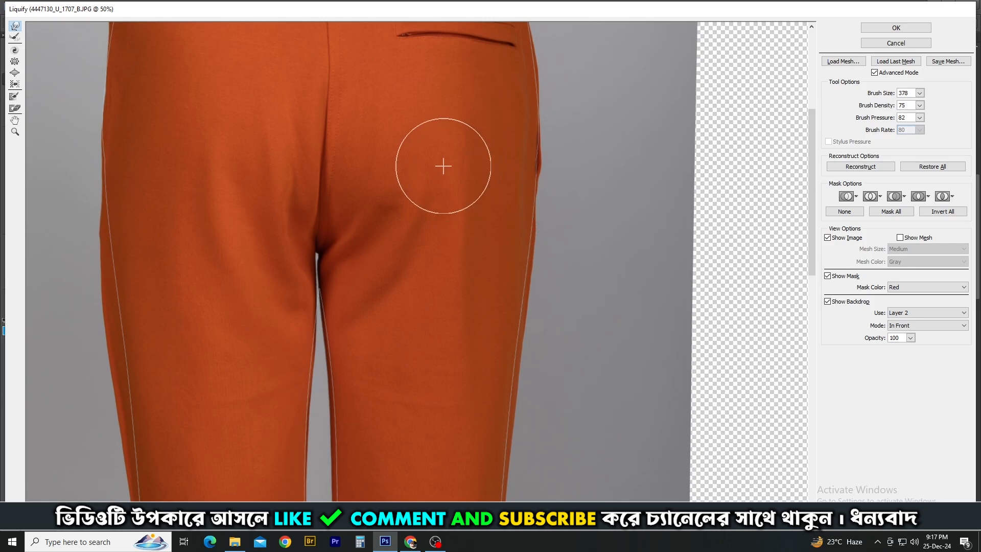
{"action": "key", "text": "bracketright"}
{"action": "key", "text": "bracketright"}
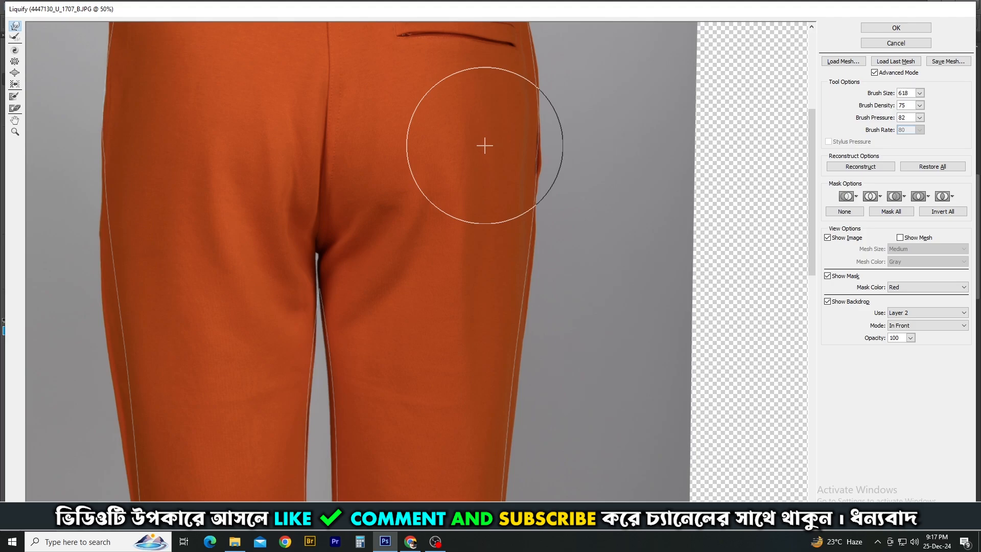
{"action": "scroll", "coordinate": [484, 146], "scroll_direction": "up", "scroll_amount": 2}
{"action": "scroll", "coordinate": [522, 208], "scroll_direction": "down", "scroll_amount": 12}
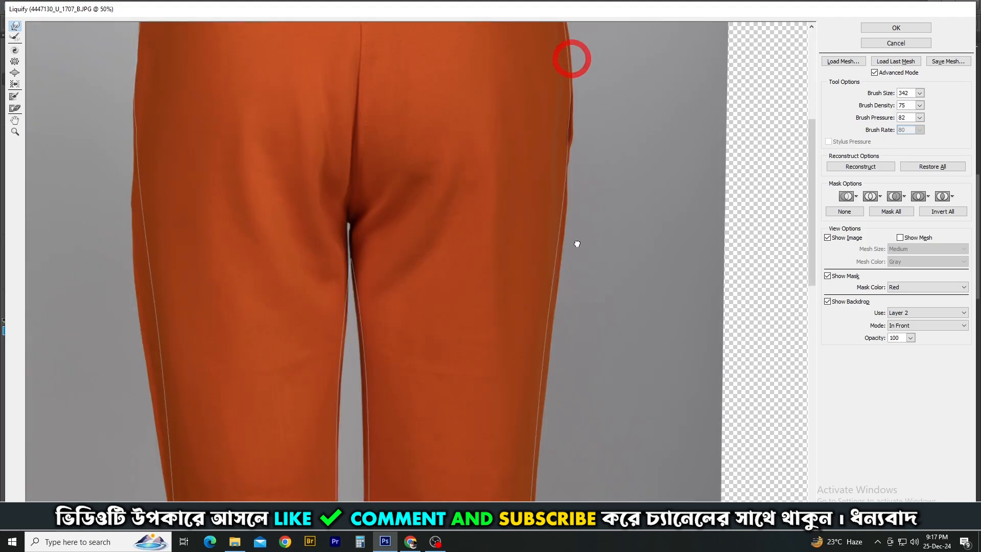
{"action": "key", "text": "bracketright"}
{"action": "left_click", "coordinate": [563, 344], "text": "ctrl"}
{"action": "left_click_drag", "start_coordinate": [478, 219], "coordinate": [456, 224]}
{"action": "left_click_drag", "start_coordinate": [439, 355], "coordinate": [462, 280]}
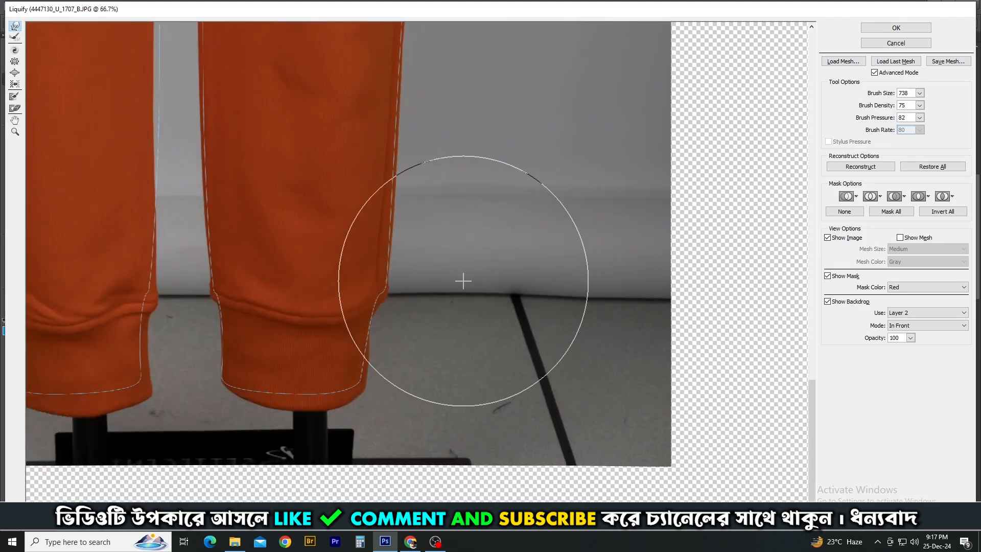
{"action": "left_click_drag", "start_coordinate": [300, 384], "coordinate": [302, 364]}
{"action": "right_click", "coordinate": [257, 381], "text": "alt"}
{"action": "left_click_drag", "start_coordinate": [212, 383], "coordinate": [206, 381]}
{"action": "right_click", "coordinate": [233, 273], "text": "alt"}
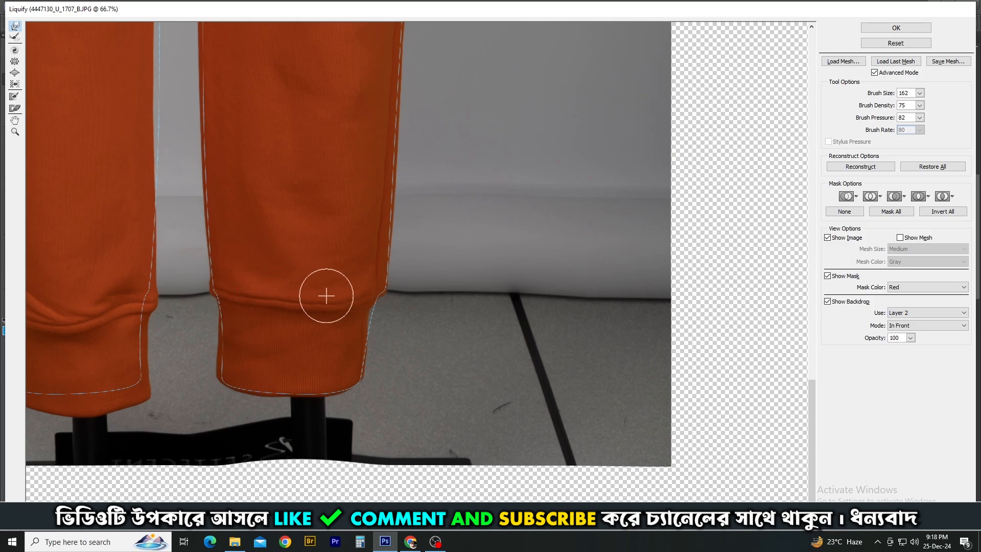
Refine the outer edge and seam corner of the right ankle cuff with smaller warp brushes to follow the outline.
{"action": "right_click", "coordinate": [323, 300], "text": "alt"}
{"action": "left_click_drag", "start_coordinate": [375, 327], "coordinate": [386, 329]}
{"action": "right_click", "coordinate": [394, 319], "text": "alt"}
{"action": "right_click", "coordinate": [405, 363], "text": "alt"}
{"action": "mouse_move", "coordinate": [406, 364]}
{"action": "left_mouse_down"}
{"action": "mouse_move", "coordinate": [394, 362]}
{"action": "mouse_move", "coordinate": [398, 379]}
{"action": "left_mouse_up"}
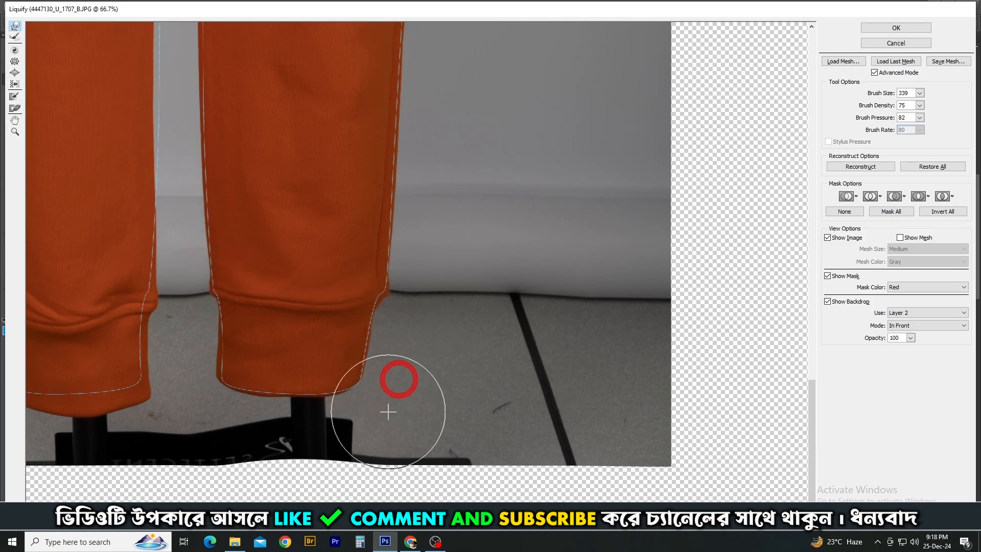
{"action": "right_click", "coordinate": [390, 411], "text": "alt"}
{"action": "left_click_drag", "start_coordinate": [415, 273], "coordinate": [470, 276]}
{"action": "left_click_drag", "start_coordinate": [375, 311], "coordinate": [366, 308]}
{"action": "right_click", "coordinate": [358, 278], "text": "alt"}
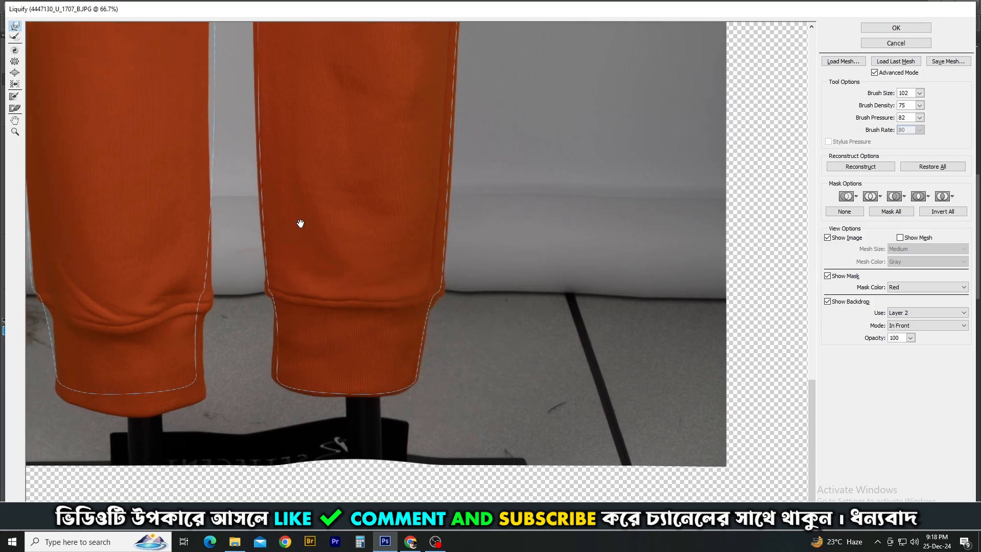
Examine the inner legs, crotch and seat of the joggers against the outline up to the waistband.
{"action": "left_click_drag", "start_coordinate": [301, 224], "coordinate": [351, 478]}
{"action": "right_click", "coordinate": [240, 225], "text": "alt"}
{"action": "left_click_drag", "start_coordinate": [307, 259], "coordinate": [338, 444]}
{"action": "left_click_drag", "start_coordinate": [316, 168], "coordinate": [335, 434]}
{"action": "left_click_drag", "start_coordinate": [339, 195], "coordinate": [350, 357]}
{"action": "right_click", "coordinate": [341, 175], "text": "alt"}
{"action": "left_click_drag", "start_coordinate": [354, 179], "coordinate": [359, 221]}
{"action": "right_click", "coordinate": [320, 265], "text": "alt"}
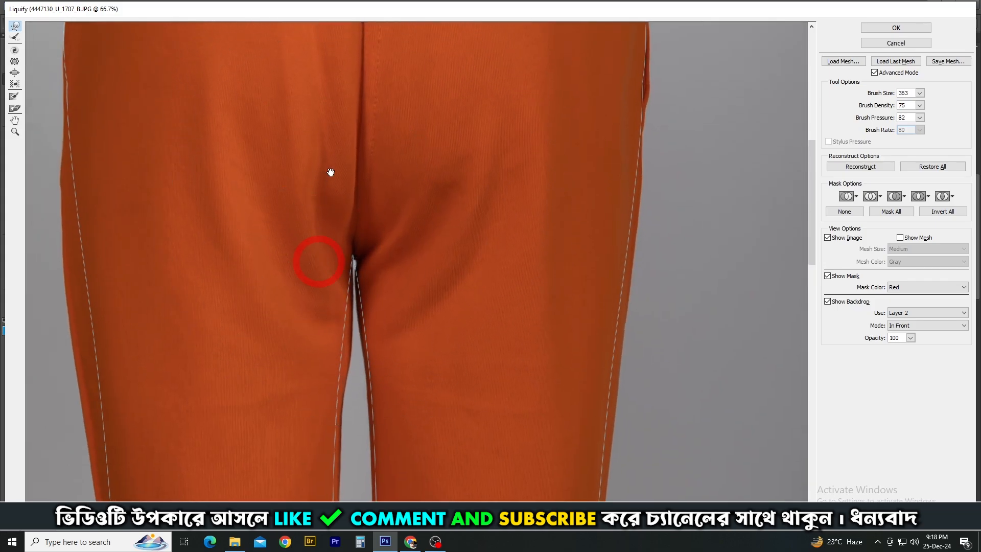
{"action": "left_click_drag", "start_coordinate": [331, 173], "coordinate": [341, 393]}
{"action": "right_click", "coordinate": [371, 194], "text": "alt"}
{"action": "right_click", "coordinate": [394, 323], "text": "alt"}
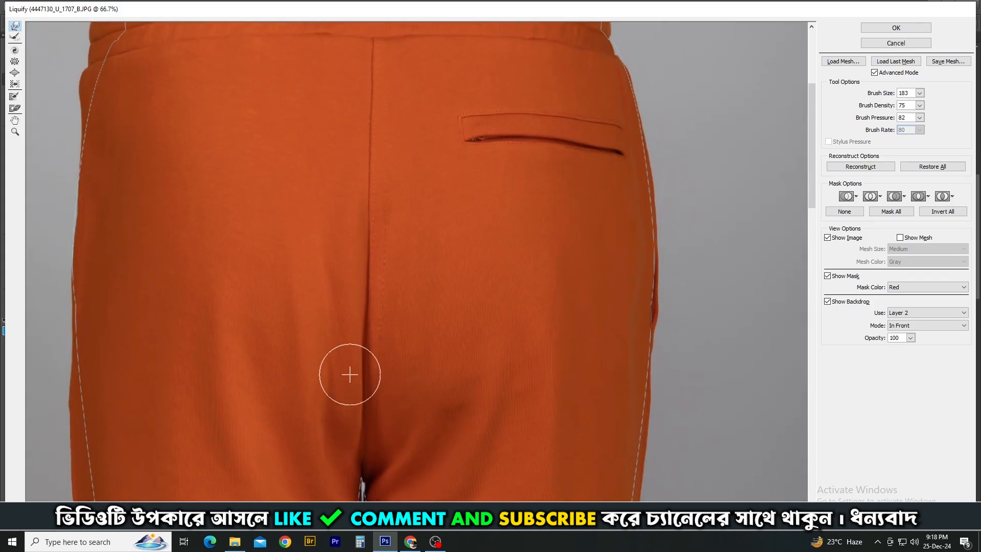
{"action": "right_click", "coordinate": [350, 335], "text": "alt"}
{"action": "left_click_drag", "start_coordinate": [372, 210], "coordinate": [374, 376]}
Nudge the waistband's right corner and push the hip edge just below it slightly outward to the outline.
{"action": "right_click", "coordinate": [635, 160], "text": "alt"}
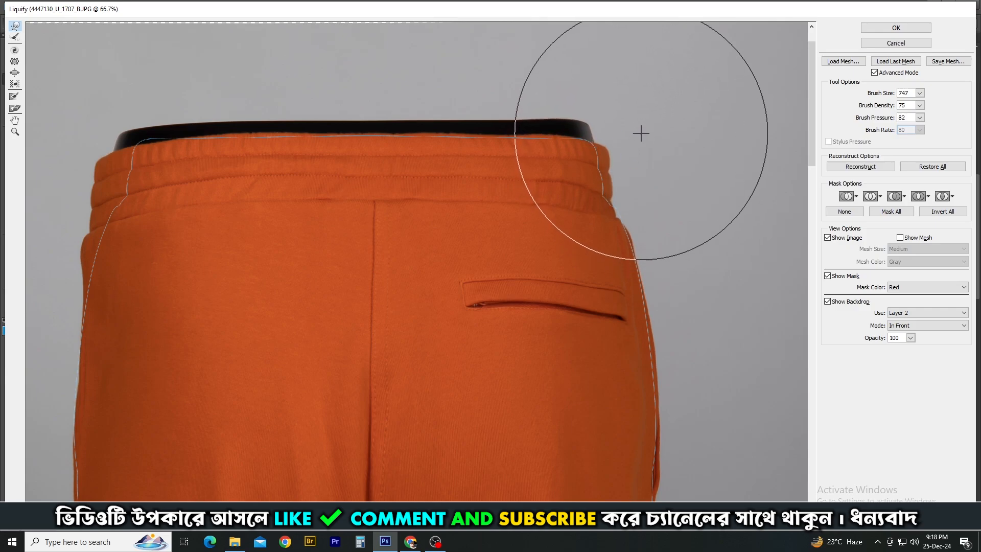
{"action": "right_click", "coordinate": [576, 192], "text": "alt"}
{"action": "right_click", "coordinate": [607, 139], "text": "alt"}
{"action": "left_click_drag", "start_coordinate": [608, 138], "coordinate": [609, 142]}
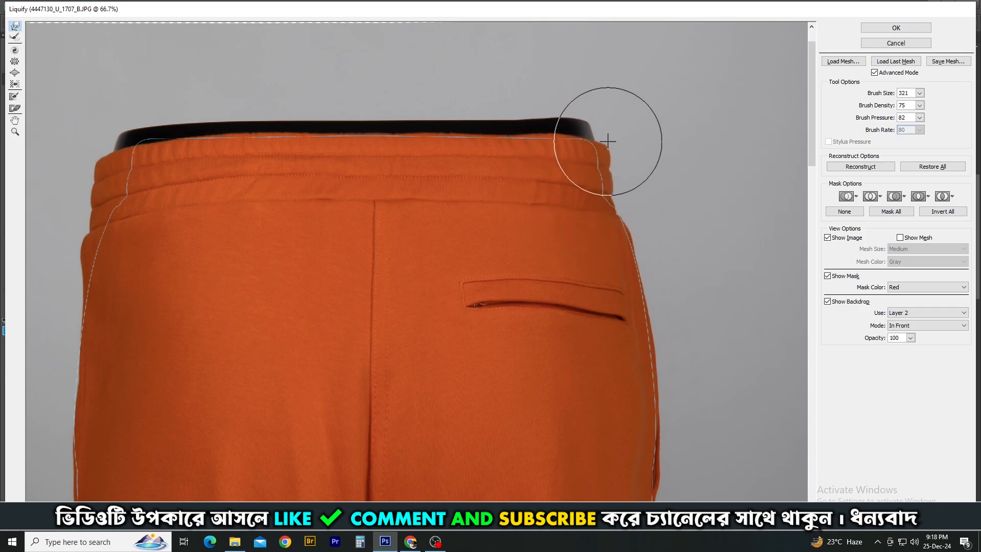
{"action": "right_click", "coordinate": [633, 171], "text": "alt"}
{"action": "right_click", "coordinate": [600, 204], "text": "alt"}
{"action": "left_click_drag", "start_coordinate": [611, 210], "coordinate": [612, 216]}
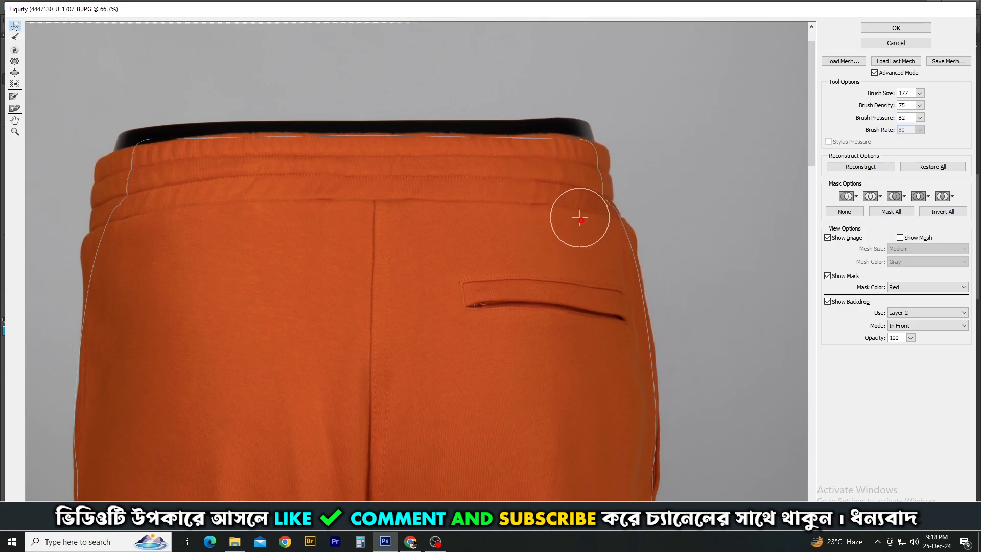
Pull the middle and right part of the waistband slightly down toward the outline, resizing the brush as needed.
{"action": "right_click", "coordinate": [501, 164], "text": "alt"}
{"action": "left_click_drag", "start_coordinate": [480, 182], "coordinate": [481, 188]}
{"action": "right_click", "coordinate": [407, 208], "text": "alt"}
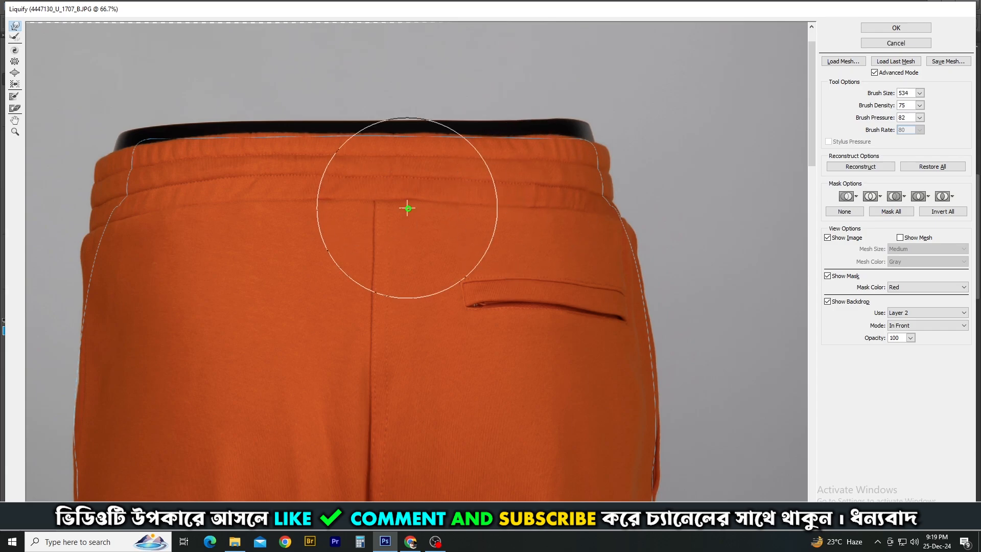
{"action": "left_click_drag", "start_coordinate": [407, 208], "coordinate": [408, 214]}
{"action": "right_click", "coordinate": [449, 190], "text": "alt"}
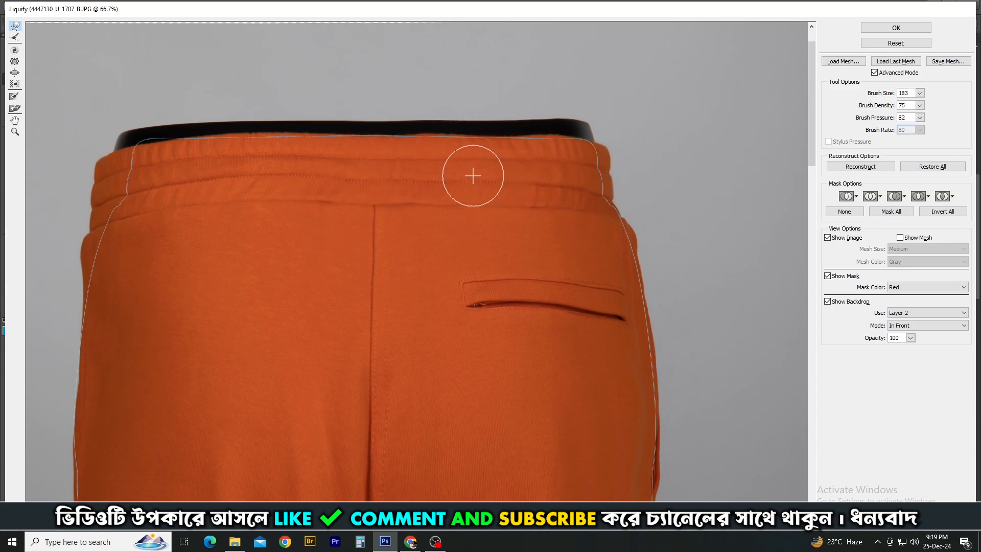
{"action": "right_click", "coordinate": [403, 184], "text": "alt"}
Retouch the waistband's upper right corner and its side edge with medium and small warp brushes.
{"action": "right_click", "coordinate": [643, 163], "text": "alt"}
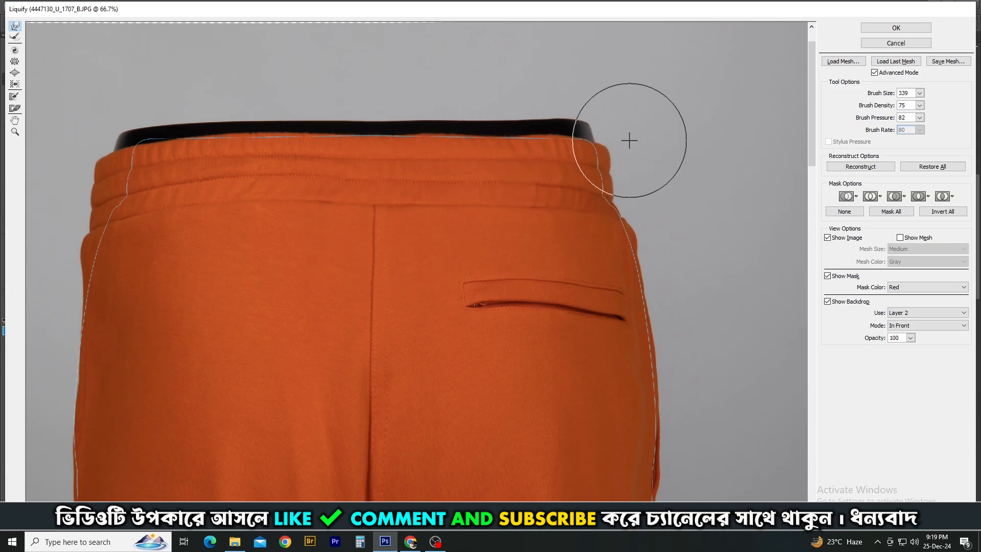
{"action": "left_click_drag", "start_coordinate": [610, 138], "coordinate": [610, 133]}
{"action": "right_click", "coordinate": [605, 188], "text": "alt"}
{"action": "left_click", "coordinate": [594, 162]}
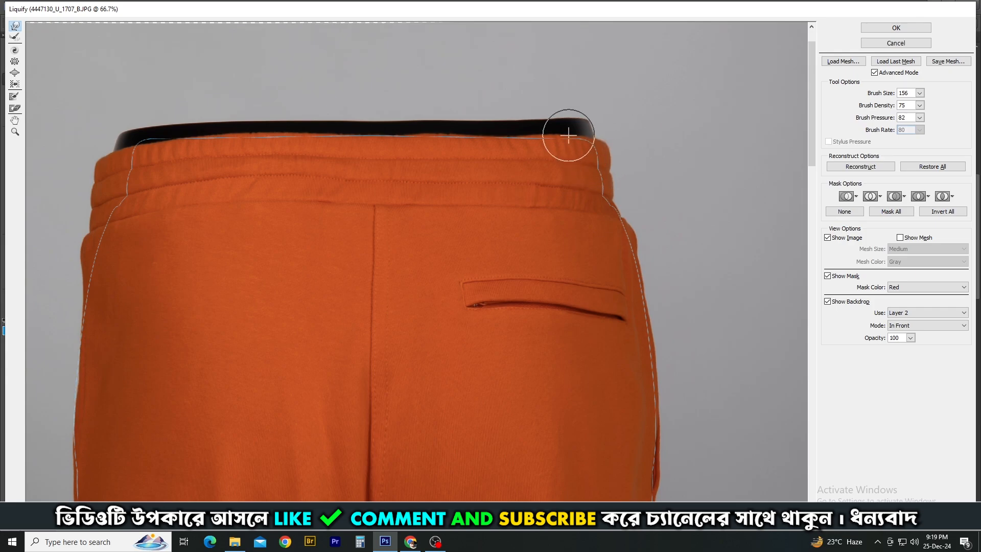
{"action": "left_click_drag", "start_coordinate": [543, 281], "coordinate": [552, 215]}
{"action": "right_click", "coordinate": [550, 216], "text": "alt"}
{"action": "right_click", "coordinate": [595, 240], "text": "alt"}
Examine the thighs, lower legs and ankle cuffs against the outline.
{"action": "scroll", "coordinate": [633, 215], "scroll_direction": "down", "scroll_amount": 1}
{"action": "left_click_drag", "start_coordinate": [633, 215], "coordinate": [619, 15]}
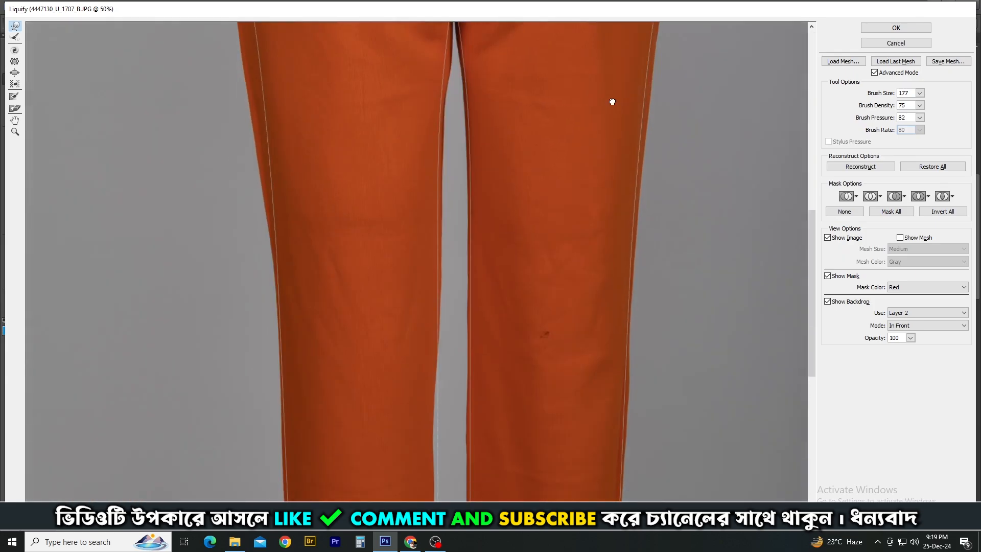
{"action": "left_click_drag", "start_coordinate": [592, 194], "coordinate": [585, 24]}
{"action": "left_click_drag", "start_coordinate": [563, 189], "coordinate": [567, 9]}
{"action": "left_click_drag", "start_coordinate": [602, 120], "coordinate": [599, 84]}
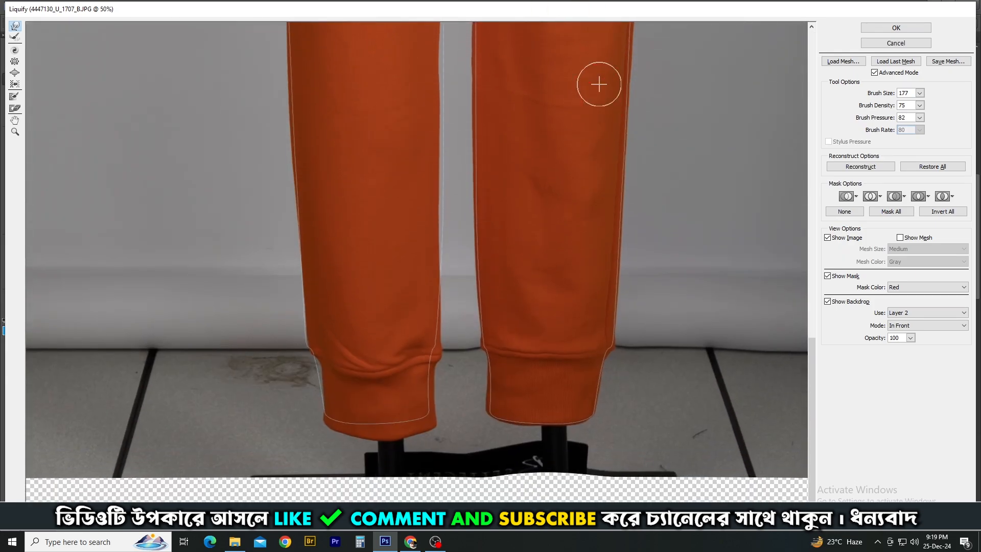
Apply the Liquify changes and activate Path 1 for editing with the Pen tool.
{"action": "key", "text": "Return"}
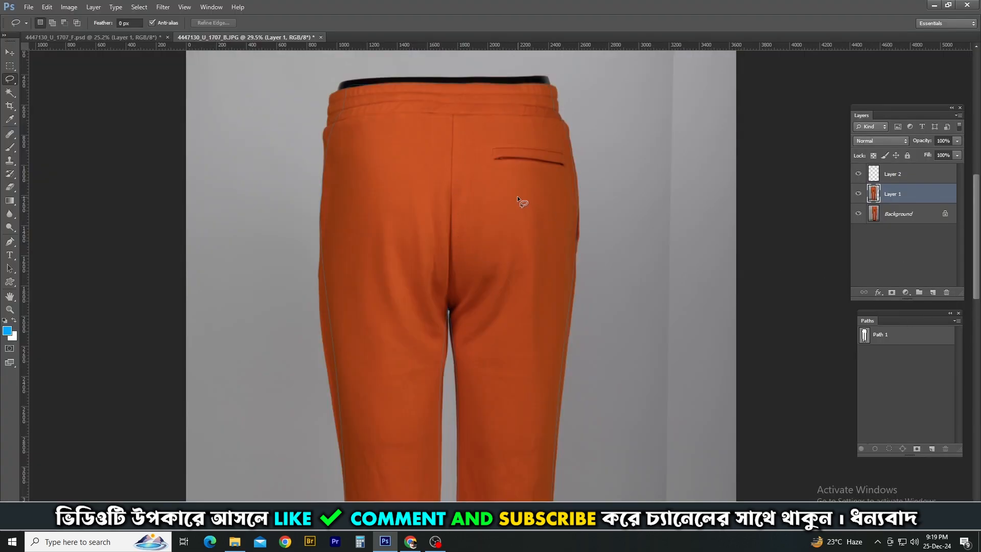
{"action": "key", "text": "p"}
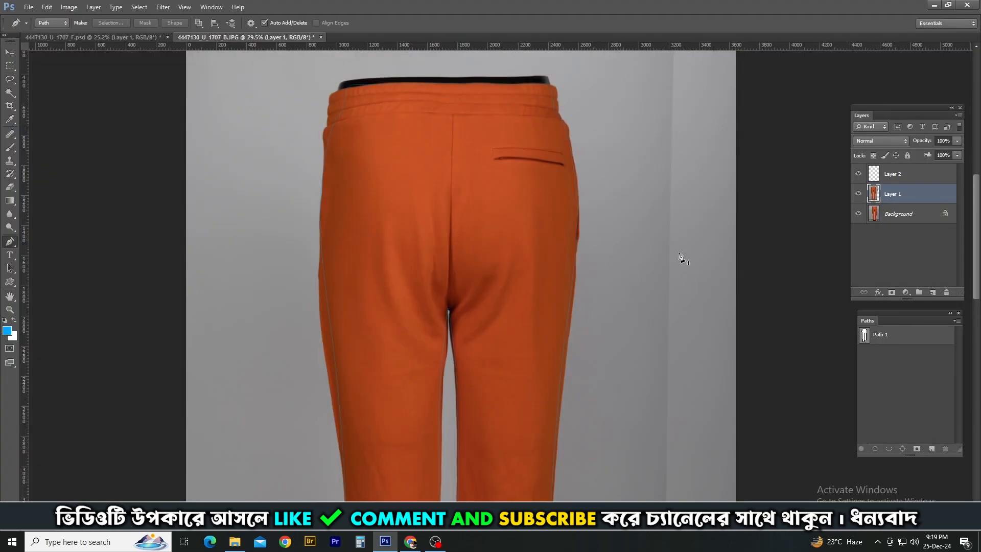
{"action": "left_click", "coordinate": [878, 341]}
Reposition the anchor points of Path 1 along the waistband's right edge, following the outline and undoing misplaced moves.
{"action": "scroll", "coordinate": [617, 233], "scroll_direction": "up", "scroll_amount": 4}
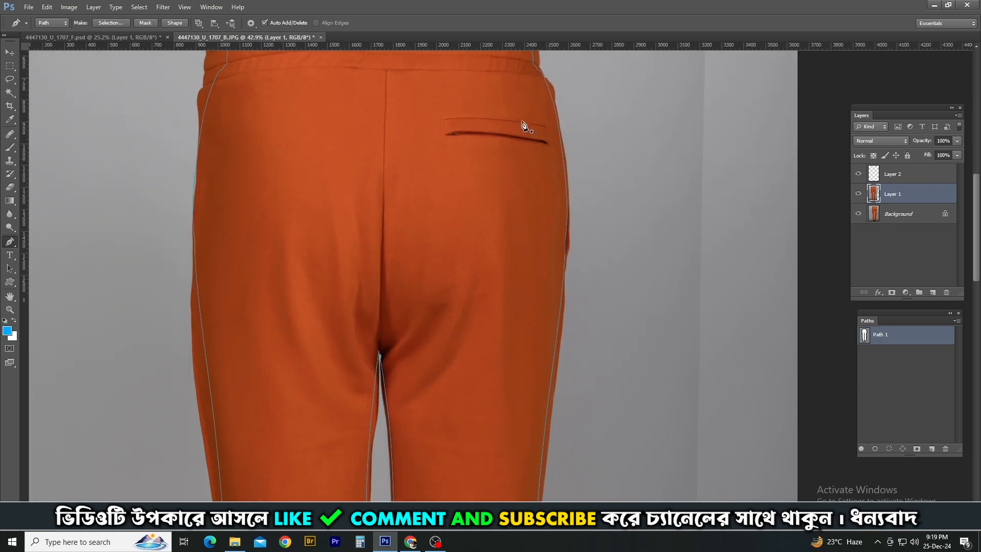
{"action": "left_click_drag", "start_coordinate": [521, 113], "coordinate": [534, 274]}
{"action": "scroll", "coordinate": [536, 260], "scroll_direction": "up", "scroll_amount": 5}
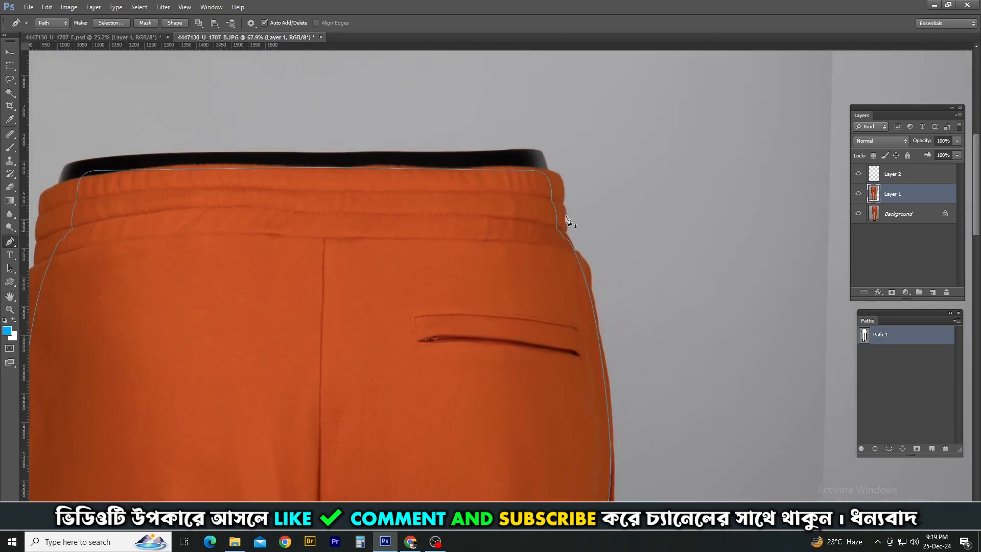
{"action": "scroll", "coordinate": [588, 263], "scroll_direction": "up", "scroll_amount": 3}
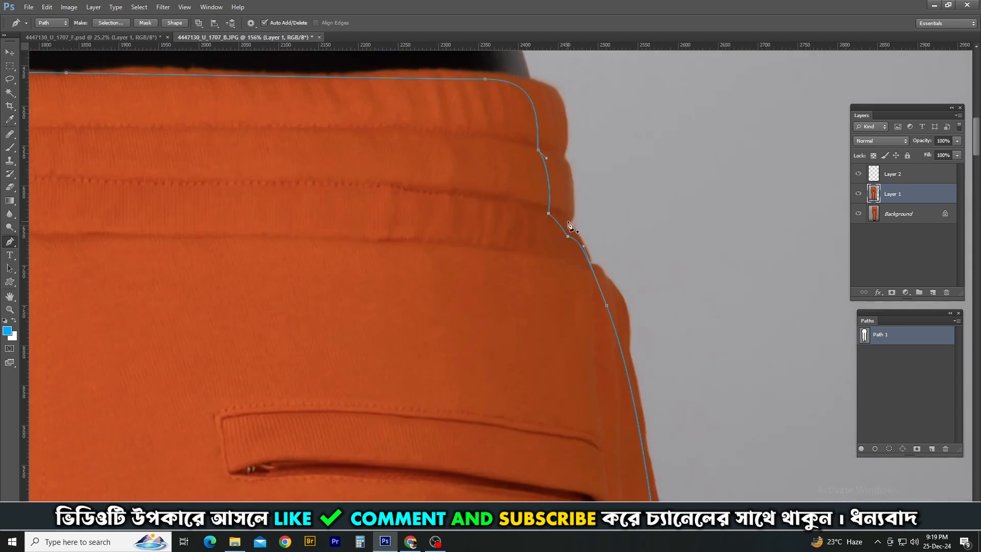
{"action": "scroll", "coordinate": [571, 212], "scroll_direction": "down", "scroll_amount": 3}
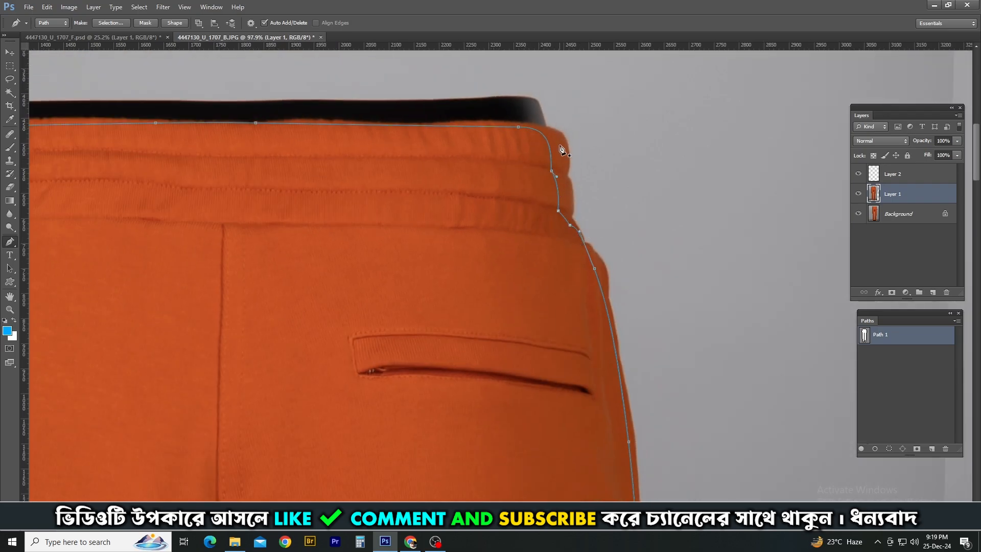
{"action": "scroll", "coordinate": [537, 160], "scroll_direction": "up", "scroll_amount": 3}
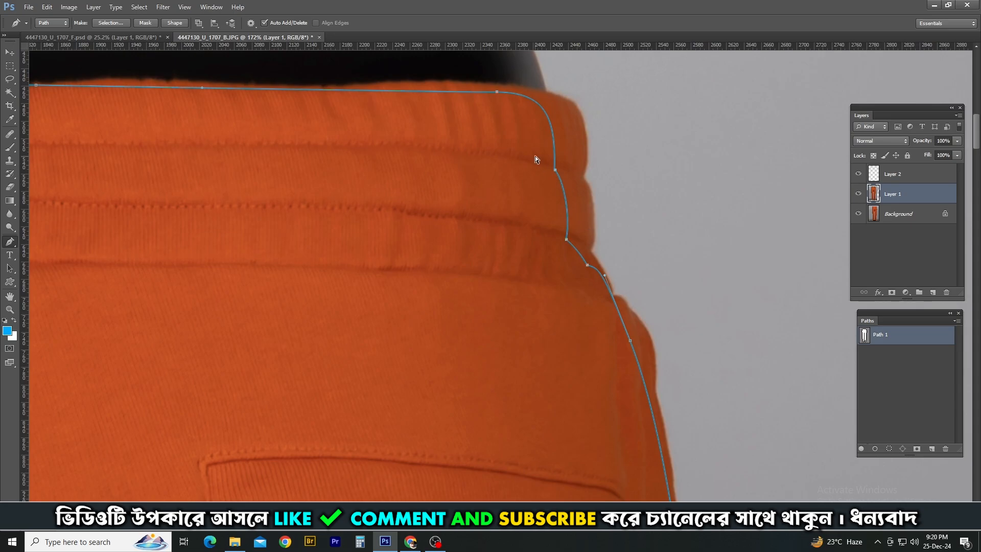
{"action": "scroll", "coordinate": [551, 164], "scroll_direction": "up", "scroll_amount": 3}
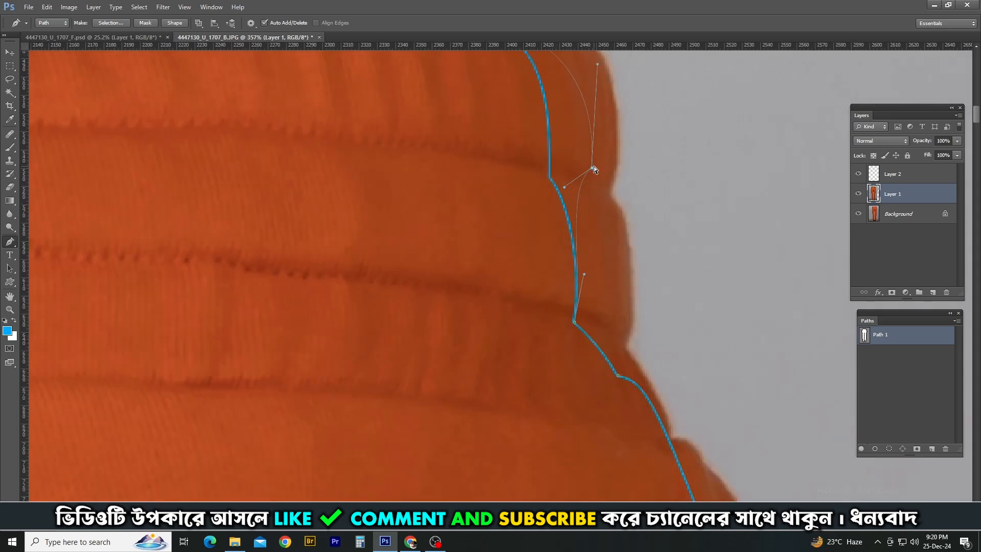
{"action": "left_click_drag", "start_coordinate": [594, 167], "coordinate": [549, 170]}
{"action": "key", "text": "ctrl+alt+z"}
{"action": "key", "text": "ctrl+alt+z"}
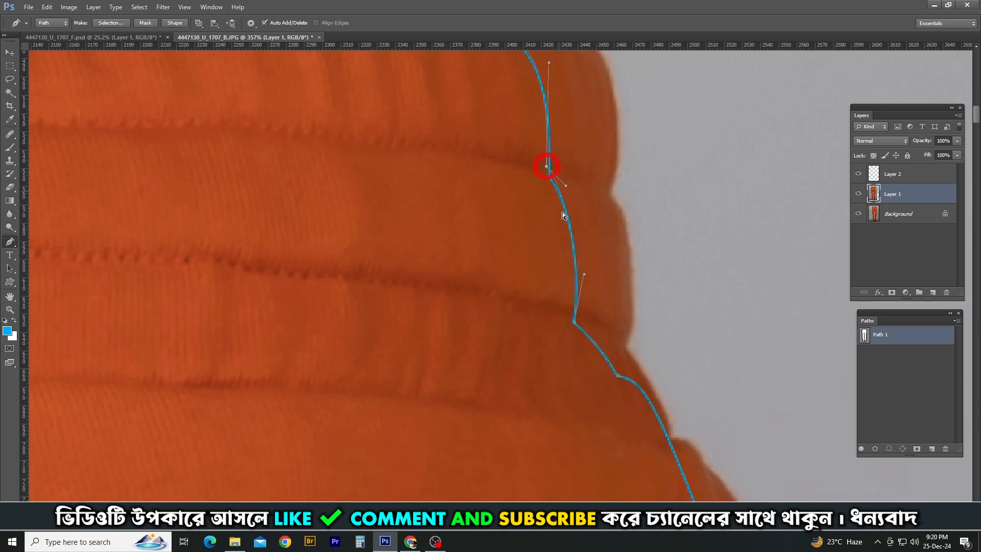
{"action": "scroll", "coordinate": [562, 214], "scroll_direction": "down", "scroll_amount": 2}
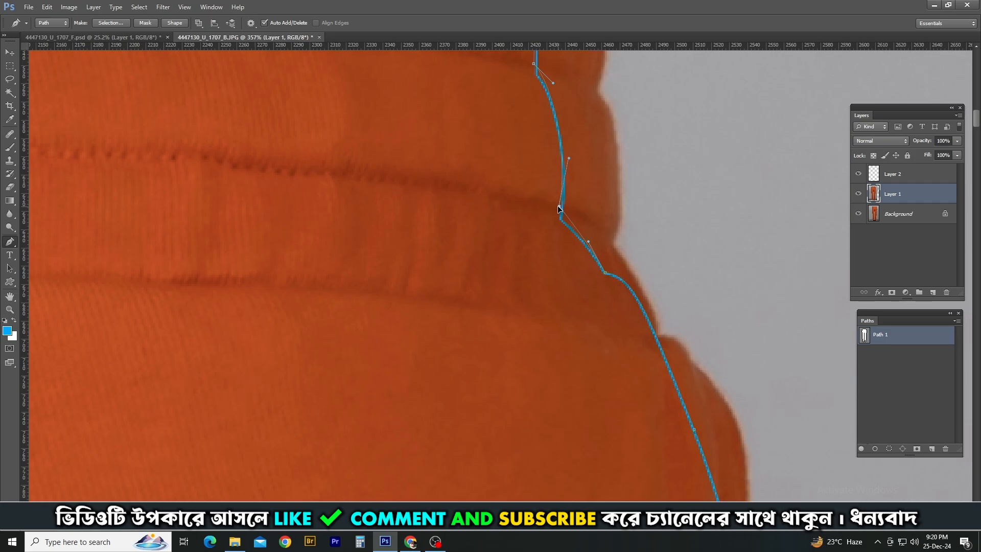
{"action": "scroll", "coordinate": [582, 204], "scroll_direction": "down", "scroll_amount": 2}
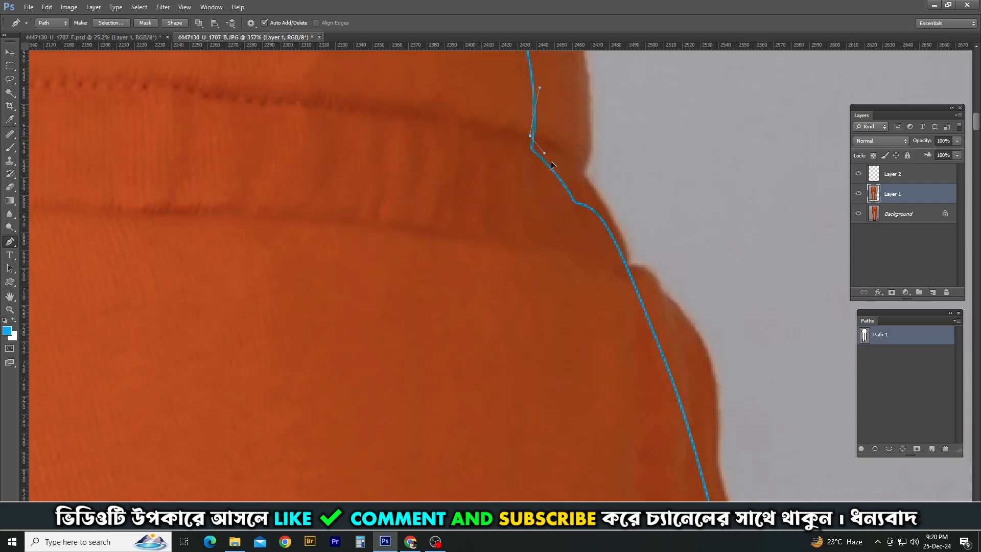
Smooth Path 1 where the waistband meets the right hip by adjusting the anchor points and their curve handles.
{"action": "left_click_drag", "start_coordinate": [603, 263], "coordinate": [611, 277]}
{"action": "scroll", "coordinate": [628, 284], "scroll_direction": "down", "scroll_amount": 1}
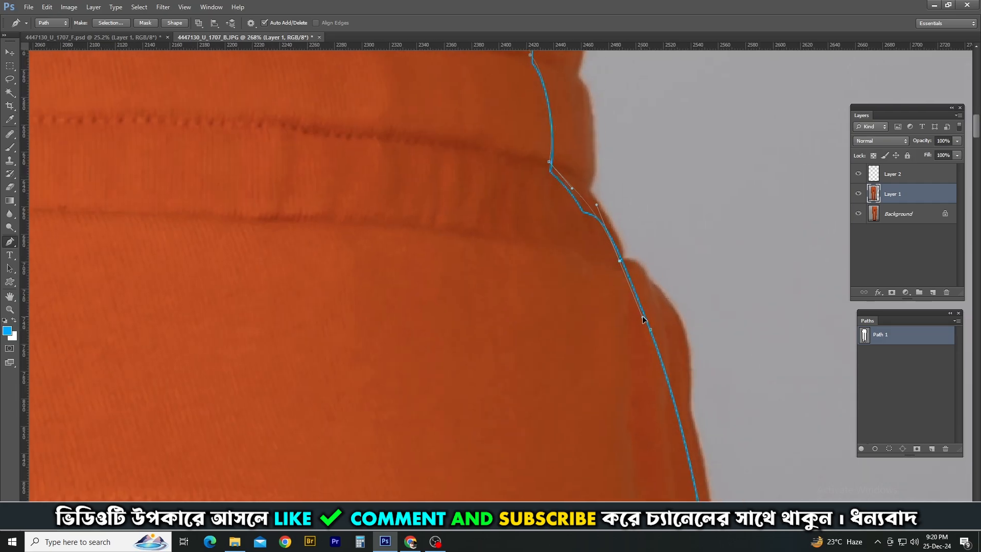
{"action": "left_click_drag", "start_coordinate": [642, 316], "coordinate": [640, 309]}
{"action": "left_click_drag", "start_coordinate": [638, 291], "coordinate": [629, 256]}
{"action": "left_click", "coordinate": [641, 297]}
{"action": "scroll", "coordinate": [694, 260], "scroll_direction": "down", "scroll_amount": 1}
{"action": "left_click_drag", "start_coordinate": [649, 123], "coordinate": [654, 256]}
{"action": "scroll", "coordinate": [502, 217], "scroll_direction": "down", "scroll_amount": 2}
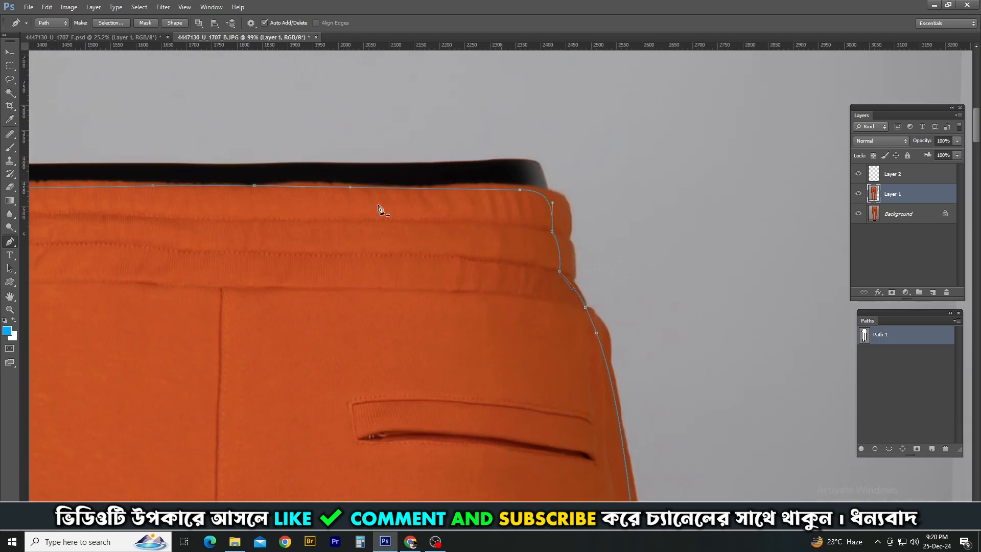
{"action": "scroll", "coordinate": [380, 210], "scroll_direction": "down", "scroll_amount": 1}
{"action": "scroll", "coordinate": [405, 231], "scroll_direction": "down", "scroll_amount": 2}
{"action": "key", "text": "ctrl+Return"}
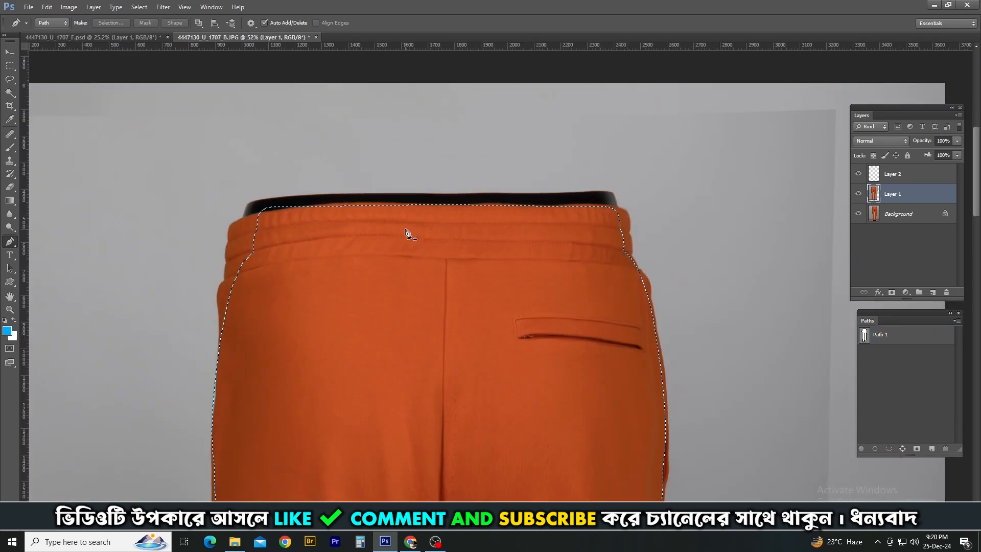
{"action": "scroll", "coordinate": [406, 230], "scroll_direction": "down", "scroll_amount": 1}
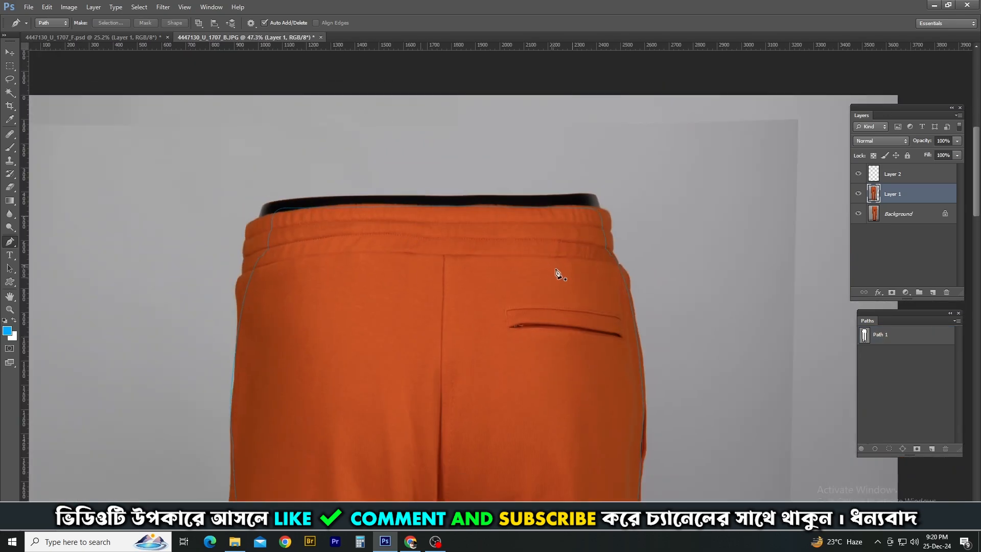
{"action": "scroll", "coordinate": [557, 273], "scroll_direction": "down", "scroll_amount": 2}
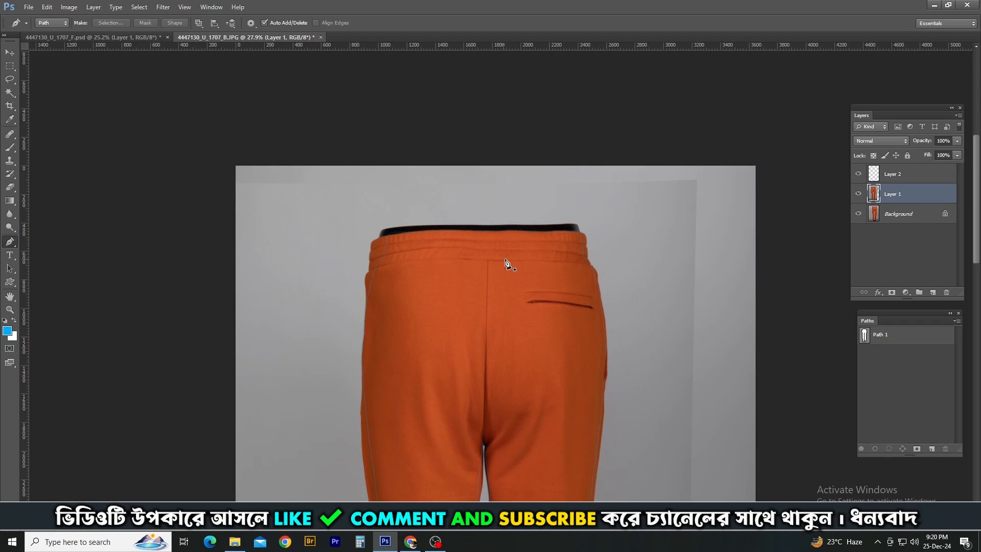
{"action": "scroll", "coordinate": [511, 266], "scroll_direction": "up", "scroll_amount": 2}
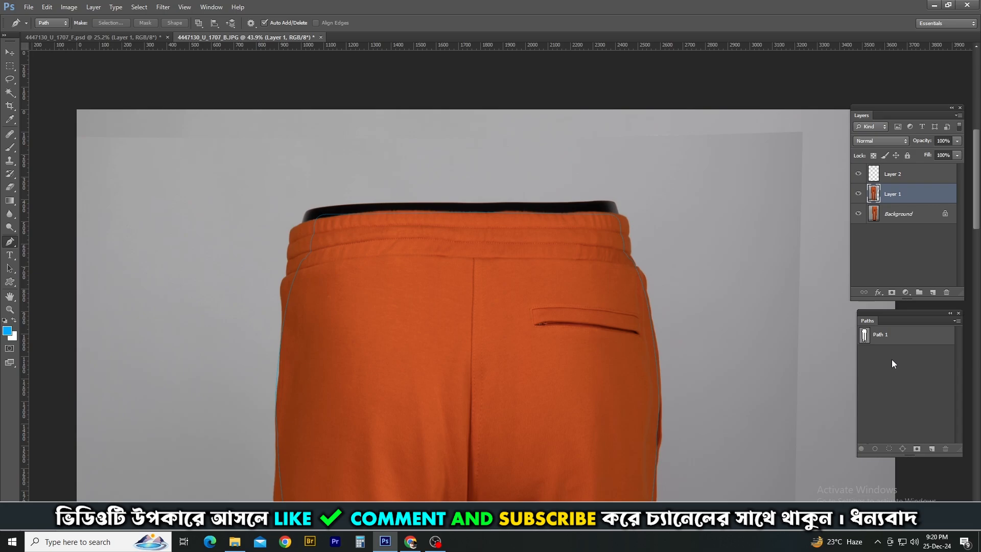
{"action": "scroll", "coordinate": [637, 303], "scroll_direction": "up", "scroll_amount": 2}
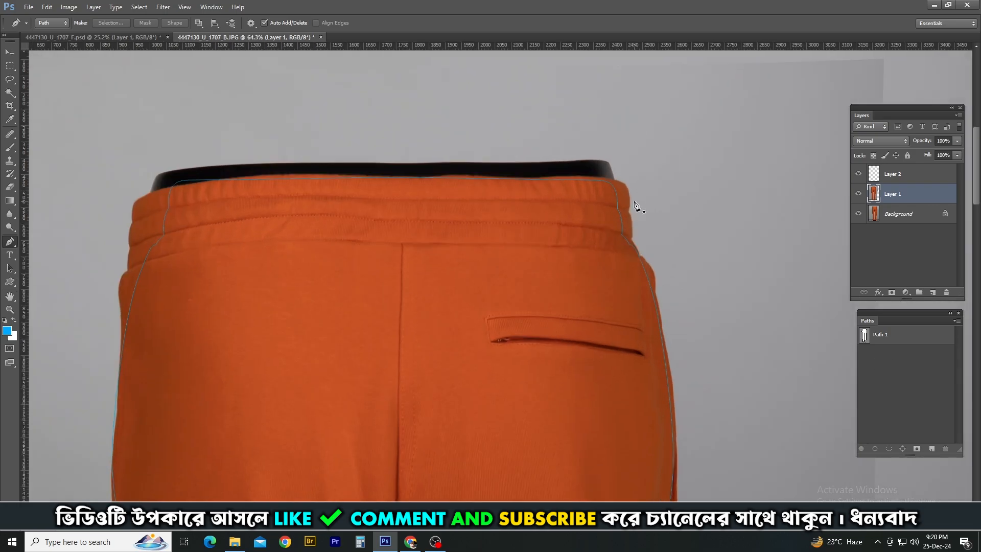
Load Path 1 as a selection, feather it, and add it as a layer mask to Layer 1.
{"action": "left_click", "coordinate": [864, 338], "text": "ctrl"}
{"action": "key", "text": "shift+F6"}
{"action": "key", "text": "Return"}
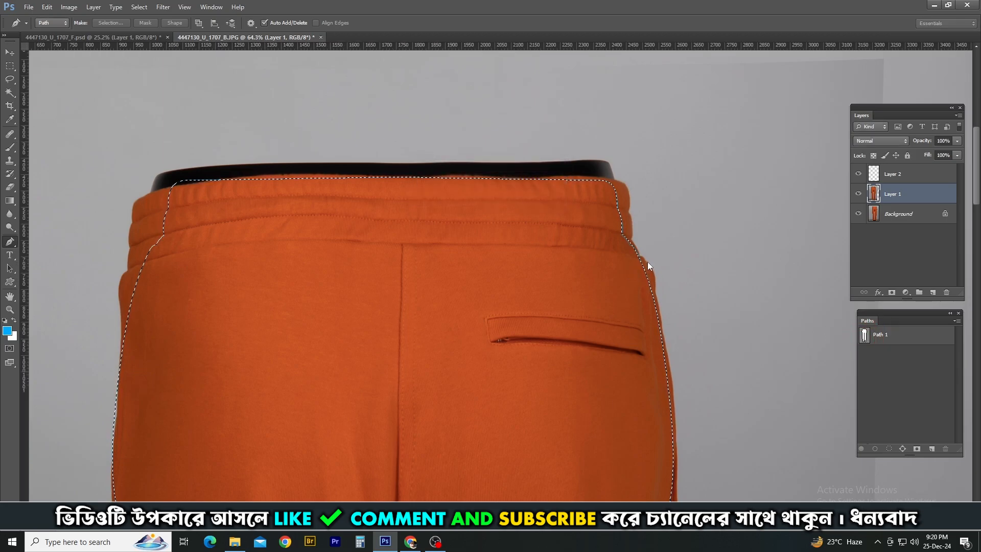
{"action": "left_click", "coordinate": [891, 292]}
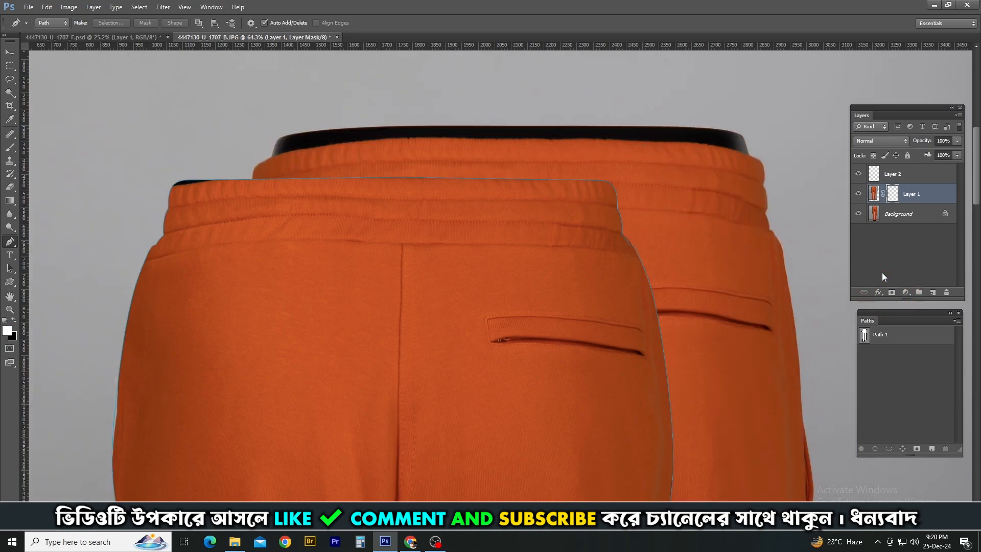
Create a white Solid Color fill layer and place it directly below Layer 1.
{"action": "left_click", "coordinate": [906, 294]}
{"action": "left_click", "coordinate": [912, 300]}
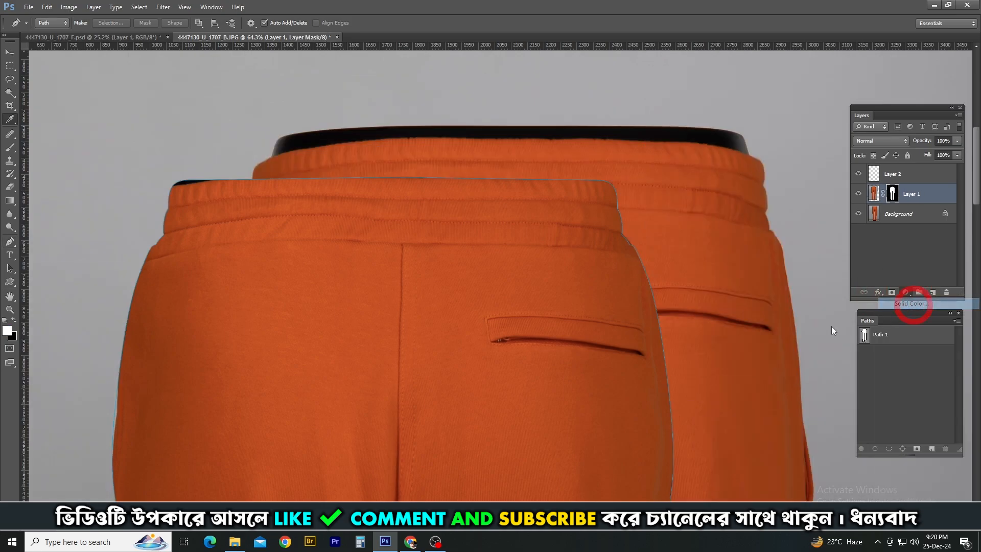
{"action": "left_click", "coordinate": [7, 98]}
{"action": "key", "text": "Return"}
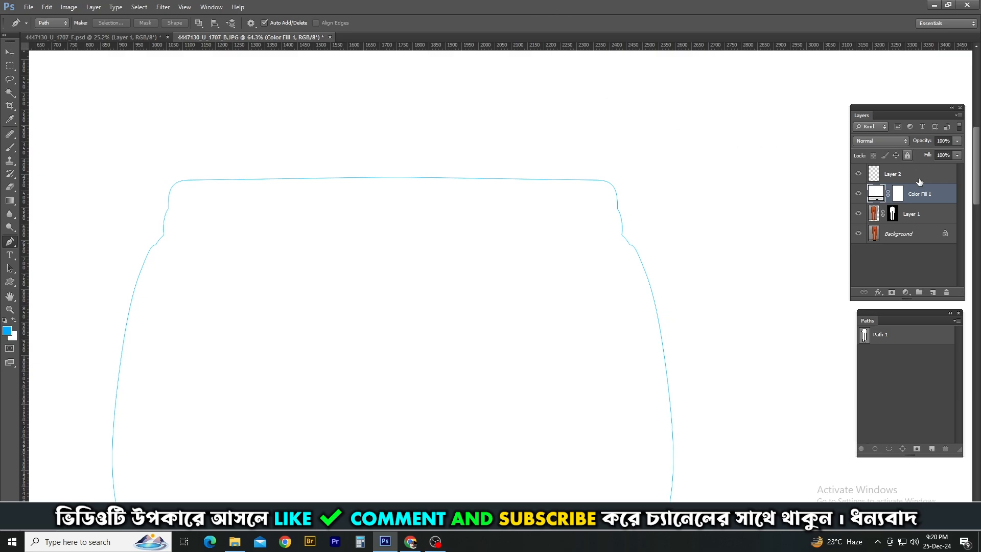
{"action": "left_click_drag", "start_coordinate": [920, 193], "coordinate": [915, 224]}
Hide Layer 2 and review the cut-out joggers on the white background.
{"action": "scroll", "coordinate": [522, 237], "scroll_direction": "down", "scroll_amount": 3}
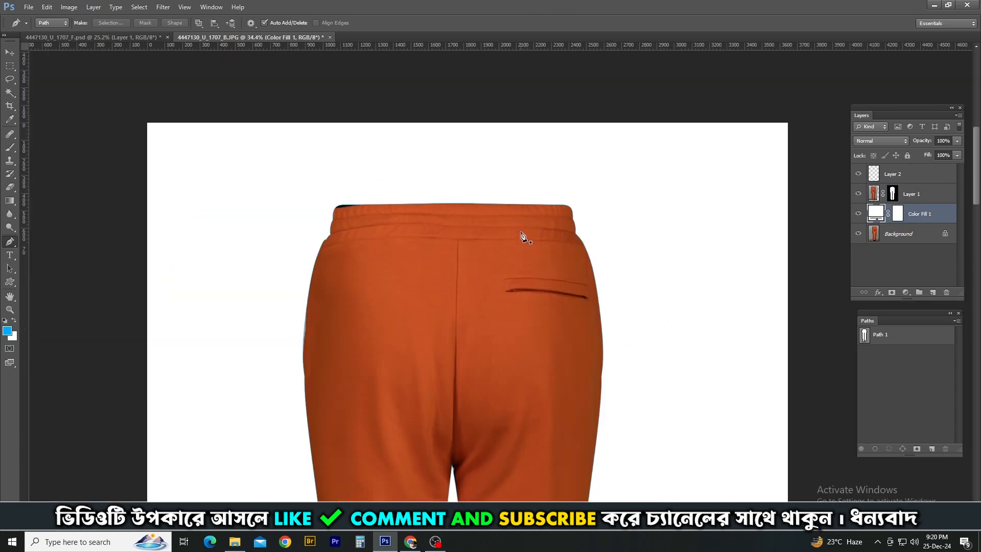
{"action": "scroll", "coordinate": [523, 236], "scroll_direction": "down", "scroll_amount": 1}
{"action": "scroll", "coordinate": [465, 136], "scroll_direction": "down", "scroll_amount": 5}
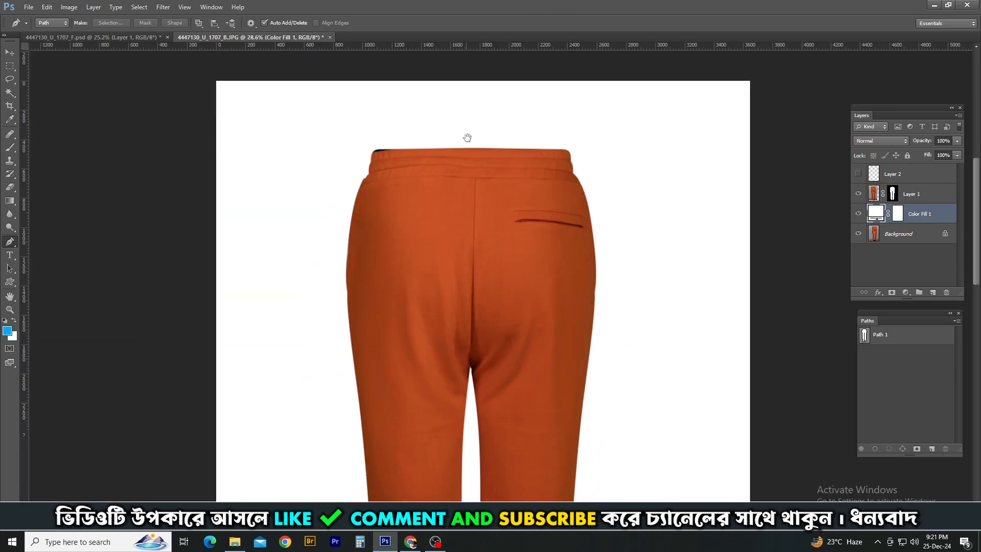
{"action": "scroll", "coordinate": [405, 247], "scroll_direction": "down", "scroll_amount": 1}
{"action": "scroll", "coordinate": [404, 247], "scroll_direction": "down", "scroll_amount": 2}
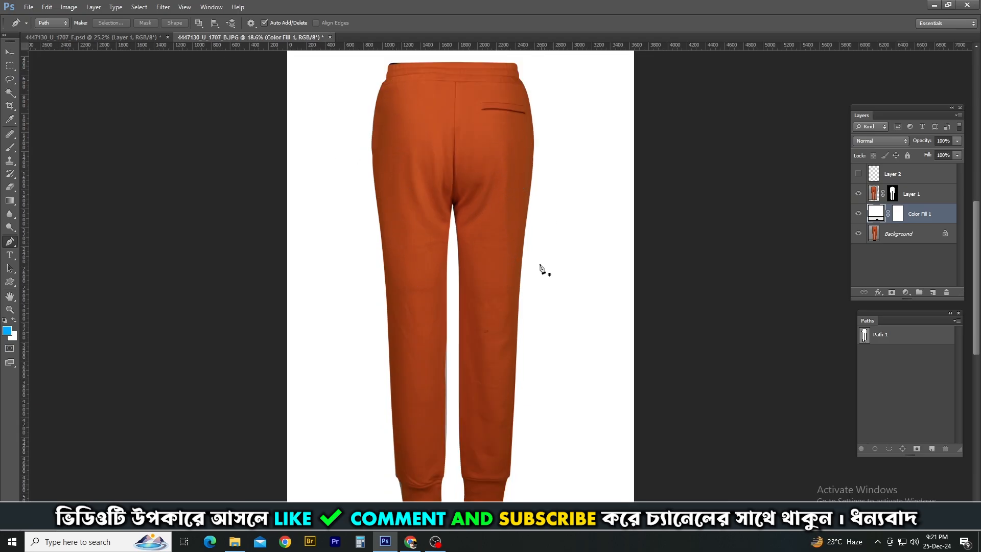
{"action": "scroll", "coordinate": [499, 422], "scroll_direction": "up", "scroll_amount": 2}
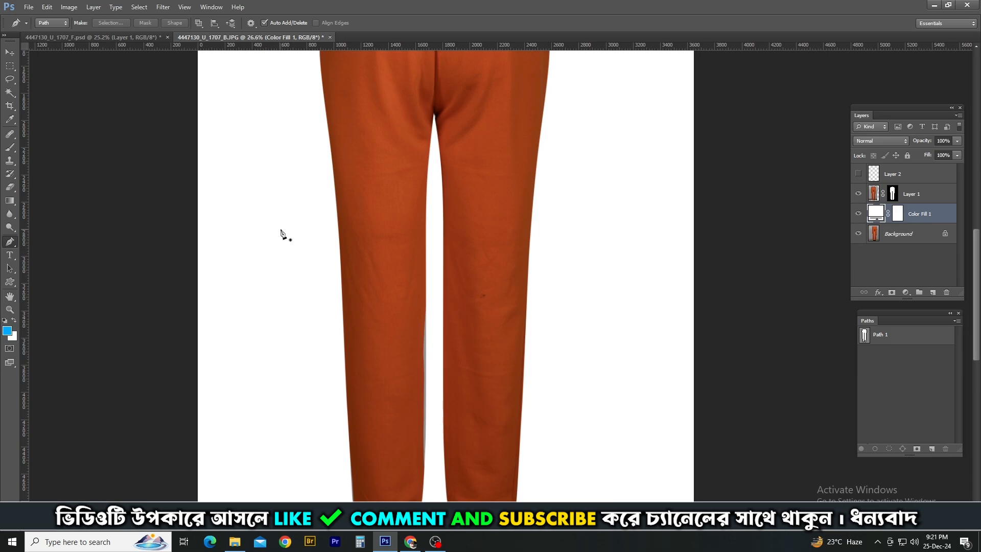
Select Layer 1 and heal the creases on the right thigh with the Healing Brush.
{"action": "key", "text": "j"}
{"action": "key", "text": "alt+bracketright"}
{"action": "scroll", "coordinate": [526, 237], "scroll_direction": "up", "scroll_amount": 3}
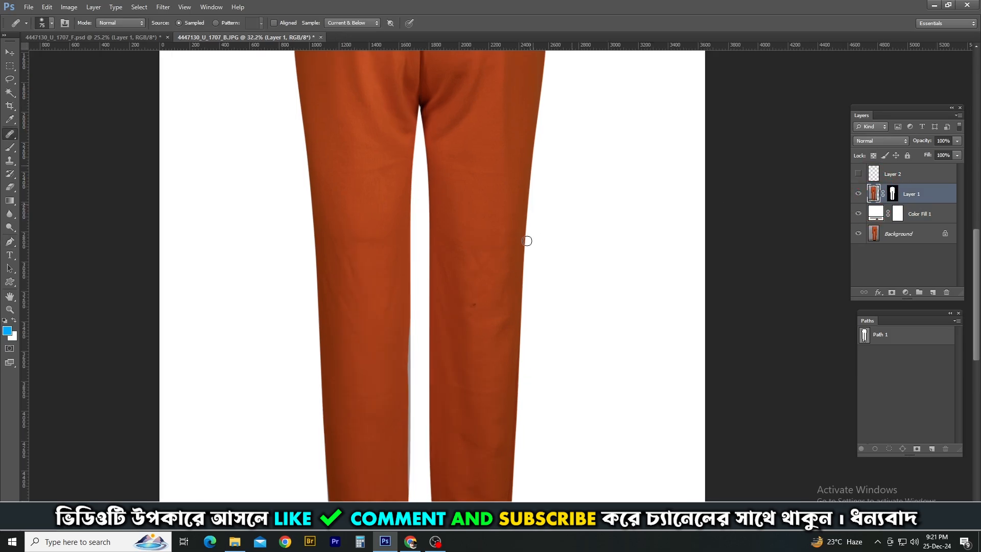
{"action": "scroll", "coordinate": [425, 179], "scroll_direction": "up", "scroll_amount": 1}
{"action": "scroll", "coordinate": [425, 180], "scroll_direction": "down", "scroll_amount": 5}
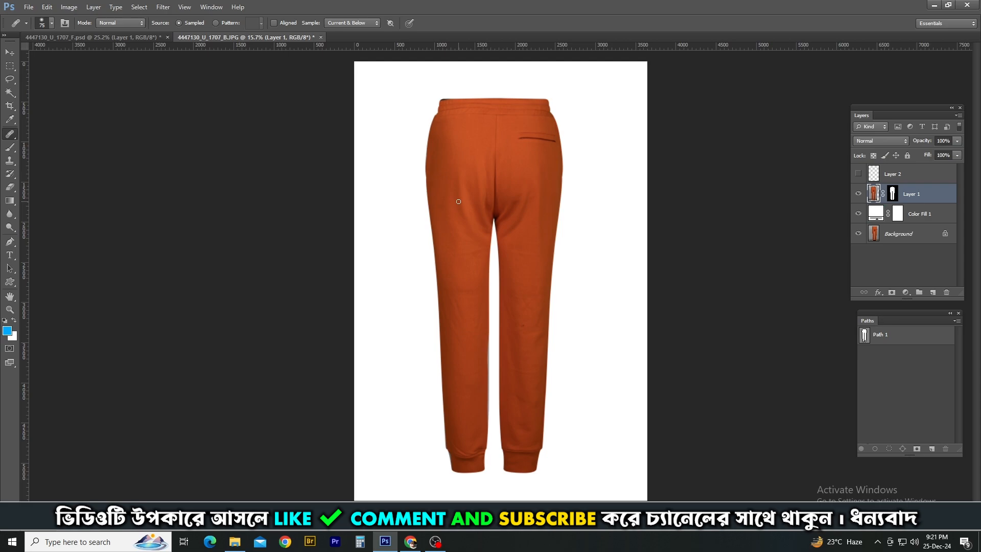
{"action": "scroll", "coordinate": [510, 277], "scroll_direction": "up", "scroll_amount": 4}
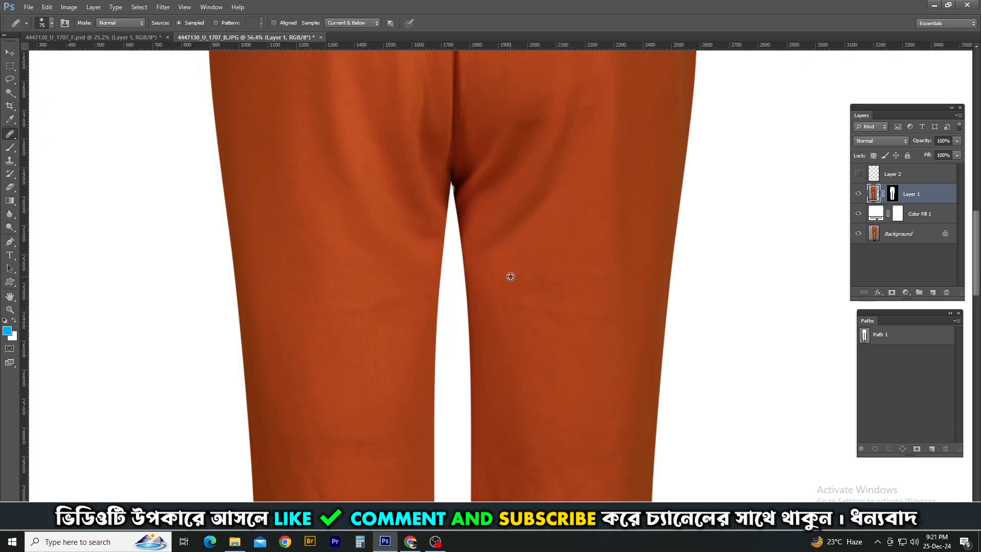
{"action": "mouse_move", "coordinate": [562, 312]}
{"action": "left_mouse_down"}
{"action": "mouse_move", "coordinate": [599, 318]}
{"action": "mouse_move", "coordinate": [594, 331]}
{"action": "mouse_move", "coordinate": [583, 249]}
{"action": "mouse_move", "coordinate": [533, 257]}
{"action": "left_mouse_up"}
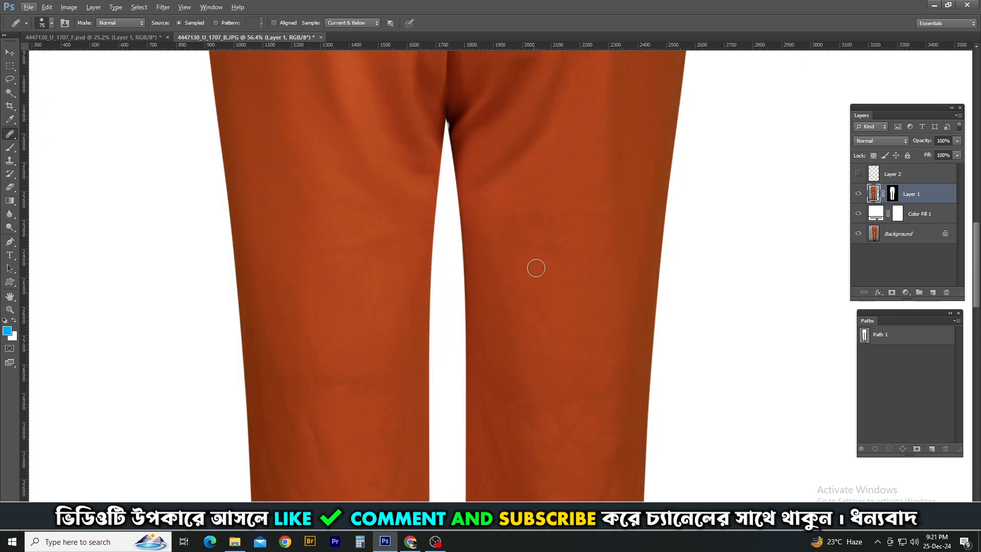
{"action": "left_click_drag", "start_coordinate": [546, 313], "coordinate": [547, 229]}
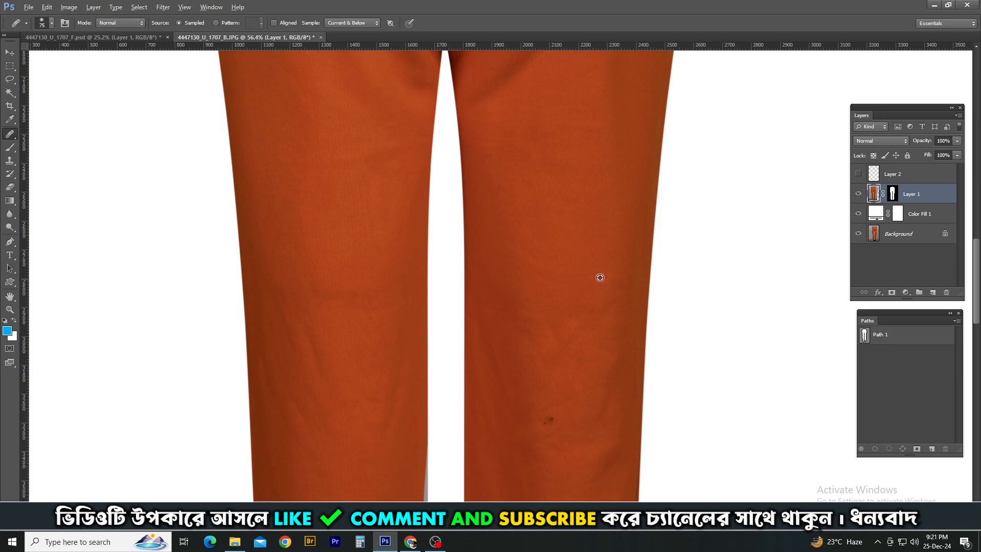
Heal the faint creases above the right knee, sampling clean fabric nearby and adjusting the brush size.
{"action": "left_click", "coordinate": [604, 270], "text": "alt"}
{"action": "left_click_drag", "start_coordinate": [605, 309], "coordinate": [606, 259]}
{"action": "right_click", "coordinate": [556, 291], "text": "alt"}
{"action": "left_click", "coordinate": [559, 286], "text": "alt"}
{"action": "mouse_move", "coordinate": [564, 286]}
{"action": "left_mouse_down"}
{"action": "mouse_move", "coordinate": [565, 310]}
{"action": "mouse_move", "coordinate": [568, 246]}
{"action": "left_mouse_up"}
Heal the small dark spot on the right knee and the crease below it using sampled clean fabric.
{"action": "left_click_drag", "start_coordinate": [511, 386], "coordinate": [530, 208]}
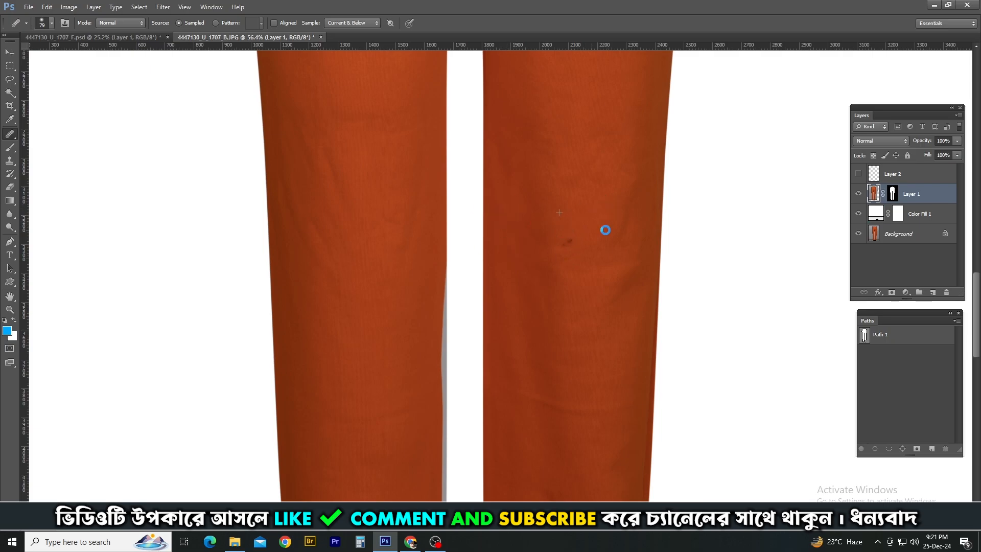
{"action": "left_click", "coordinate": [566, 240]}
{"action": "left_click_drag", "start_coordinate": [537, 309], "coordinate": [497, 217]}
{"action": "left_click", "coordinate": [492, 369], "text": "alt"}
{"action": "left_click", "coordinate": [556, 374]}
{"action": "left_click_drag", "start_coordinate": [505, 394], "coordinate": [519, 336]}
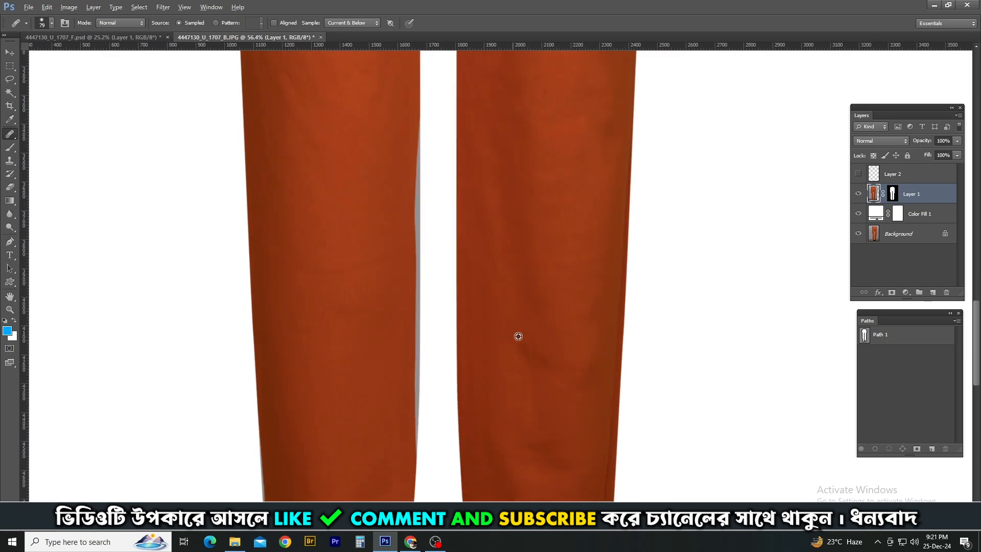
Heal the folds down the lower right leg toward the cuff with a larger Healing Brush.
{"action": "left_click", "coordinate": [575, 169]}
{"action": "mouse_move", "coordinate": [537, 167]}
{"action": "left_mouse_down"}
{"action": "mouse_move", "coordinate": [518, 336]}
{"action": "mouse_move", "coordinate": [544, 199]}
{"action": "left_mouse_up"}
{"action": "left_click", "coordinate": [526, 212]}
{"action": "scroll", "coordinate": [529, 160], "scroll_direction": "down", "scroll_amount": 4}
{"action": "left_click", "coordinate": [533, 238]}
{"action": "scroll", "coordinate": [543, 307], "scroll_direction": "up", "scroll_amount": 1}
{"action": "left_click", "coordinate": [542, 317]}
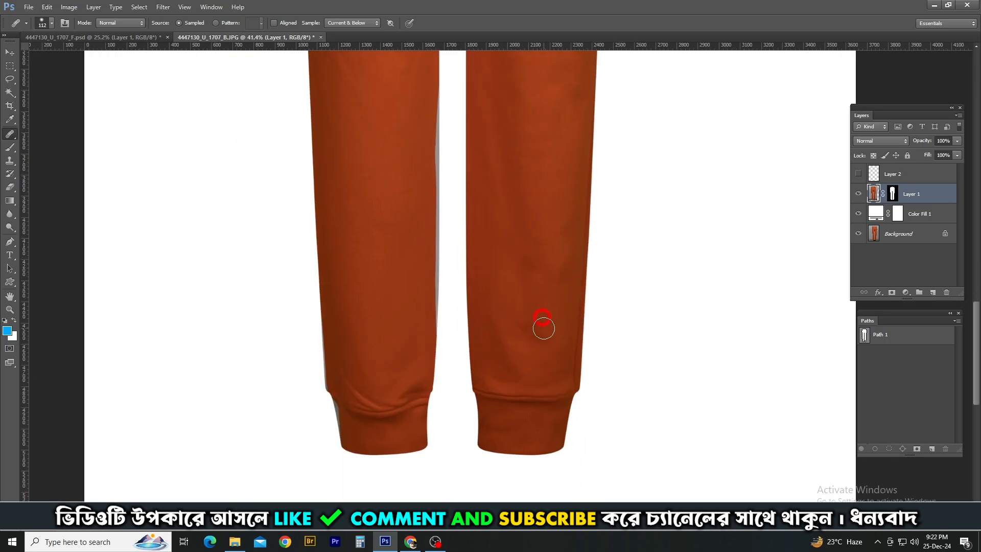
Clone clean fabric over the uneven shading on the lower right leg with the Clone Stamp at 60% opacity.
{"action": "key", "text": "s"}
{"action": "scroll", "coordinate": [534, 333], "scroll_direction": "up", "scroll_amount": 5}
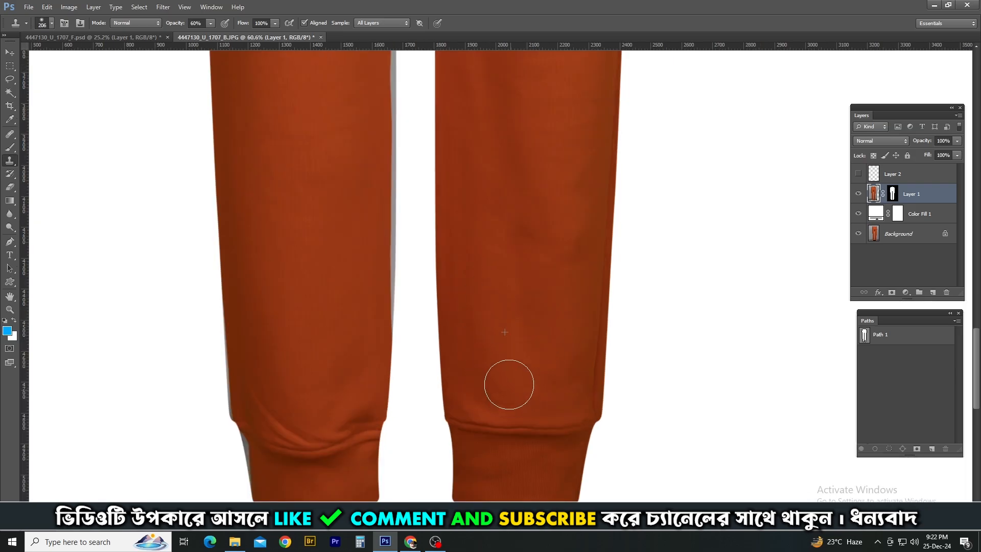
{"action": "mouse_move", "coordinate": [527, 241]}
{"action": "left_mouse_down"}
{"action": "mouse_move", "coordinate": [499, 294]}
{"action": "mouse_move", "coordinate": [515, 378]}
{"action": "left_mouse_up"}
{"action": "left_click_drag", "start_coordinate": [490, 215], "coordinate": [488, 358]}
{"action": "left_click", "coordinate": [485, 175]}
{"action": "left_click_drag", "start_coordinate": [506, 185], "coordinate": [501, 335]}
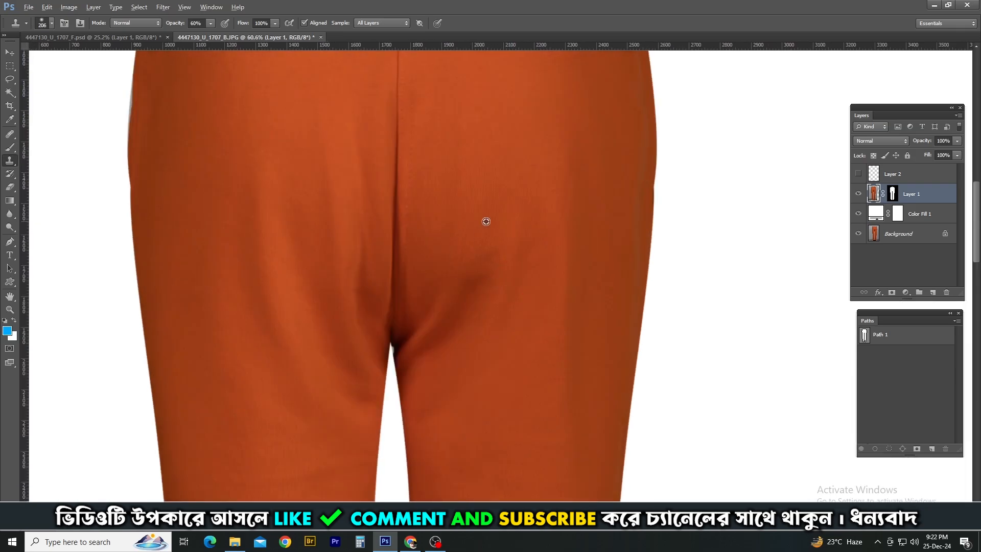
Clone away the dark crease on the right seat beside the crotch, sampling clean fabric below it.
{"action": "left_click", "coordinate": [462, 346], "text": "alt"}
{"action": "left_click", "coordinate": [472, 284]}
{"action": "left_click_drag", "start_coordinate": [435, 336], "coordinate": [458, 312]}
{"action": "scroll", "coordinate": [557, 219], "scroll_direction": "down", "scroll_amount": 4}
{"action": "left_click_drag", "start_coordinate": [560, 188], "coordinate": [558, 255]}
{"action": "scroll", "coordinate": [578, 263], "scroll_direction": "up", "scroll_amount": 4}
{"action": "key", "text": "j"}
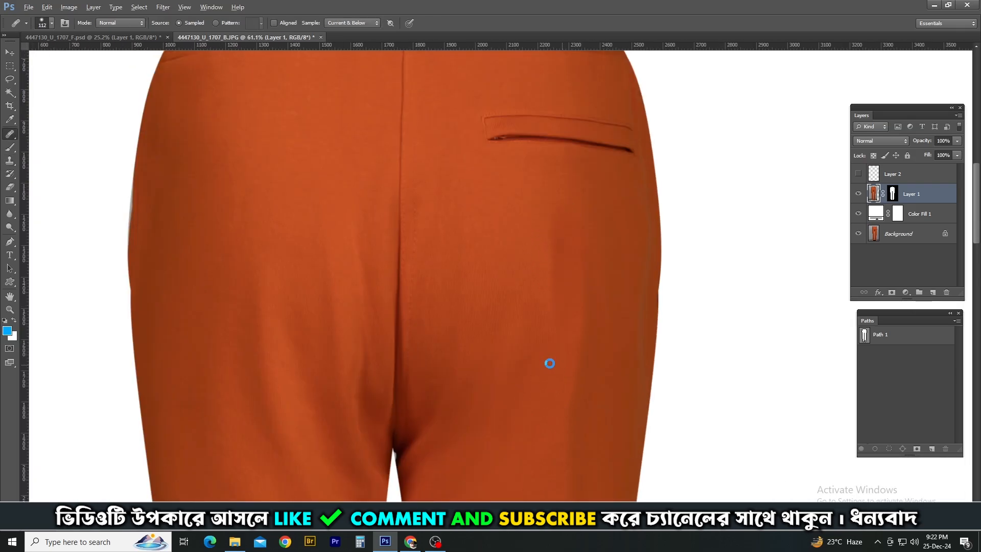
Load Layer 1's mask as a selection and clone smooth fabric along the right hip edge and outer thigh.
{"action": "left_click", "coordinate": [893, 194], "text": "ctrl"}
{"action": "key", "text": "s"}
{"action": "left_click", "coordinate": [633, 382], "text": "alt"}
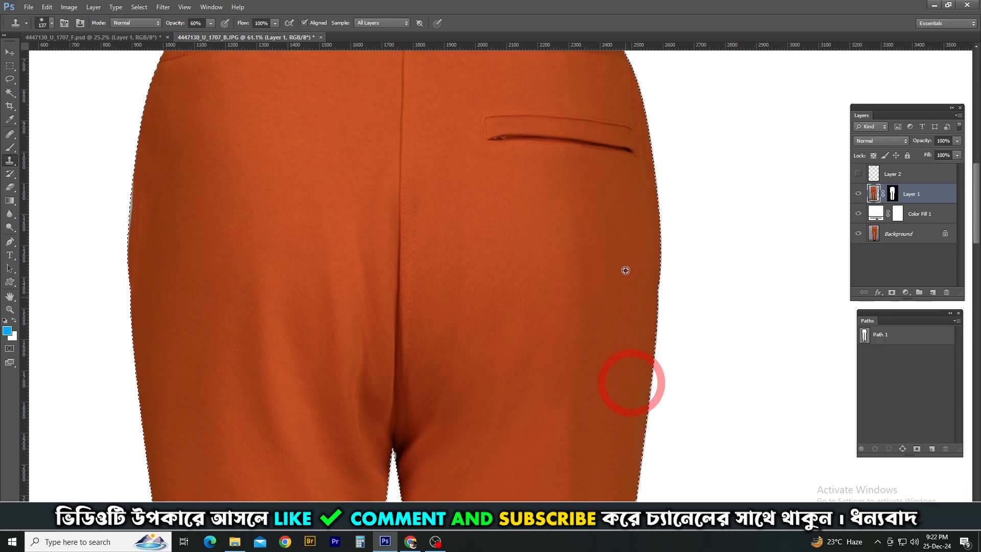
{"action": "left_click_drag", "start_coordinate": [646, 192], "coordinate": [638, 194]}
{"action": "left_click_drag", "start_coordinate": [557, 401], "coordinate": [553, 273]}
{"action": "left_click_drag", "start_coordinate": [553, 273], "coordinate": [573, 273]}
{"action": "left_click_drag", "start_coordinate": [562, 357], "coordinate": [589, 153]}
{"action": "left_click_drag", "start_coordinate": [575, 385], "coordinate": [562, 128]}
Clone smooth fabric down the middle of the right leg around the knee.
{"action": "scroll", "coordinate": [556, 247], "scroll_direction": "down", "scroll_amount": 2}
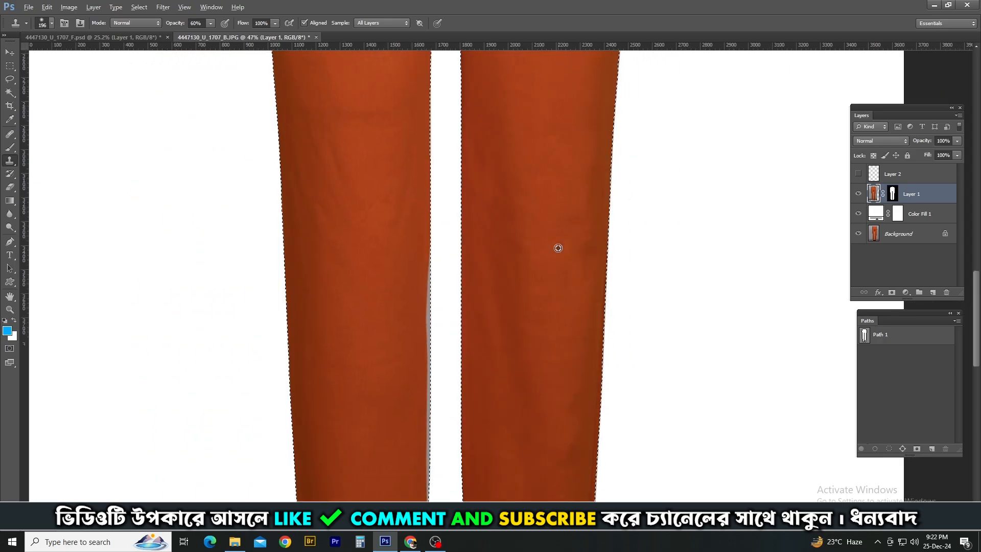
{"action": "left_click_drag", "start_coordinate": [546, 390], "coordinate": [545, 158]}
{"action": "scroll", "coordinate": [511, 403], "scroll_direction": "up", "scroll_amount": 3}
{"action": "left_click_drag", "start_coordinate": [518, 423], "coordinate": [512, 424]}
{"action": "scroll", "coordinate": [511, 337], "scroll_direction": "down", "scroll_amount": 3}
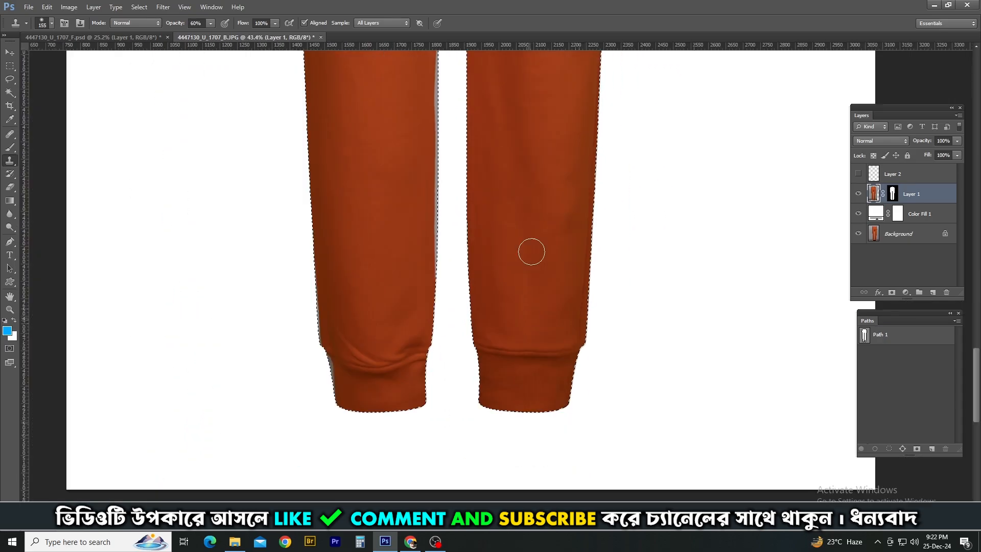
Even out the shading on the lower right leg above the cuff with the Clone Stamp.
{"action": "left_click_drag", "start_coordinate": [529, 252], "coordinate": [532, 394]}
{"action": "scroll", "coordinate": [531, 388], "scroll_direction": "down", "scroll_amount": 5}
{"action": "left_click_drag", "start_coordinate": [532, 194], "coordinate": [533, 280]}
{"action": "scroll", "coordinate": [533, 276], "scroll_direction": "up", "scroll_amount": 2}
{"action": "scroll", "coordinate": [551, 259], "scroll_direction": "up", "scroll_amount": 3}
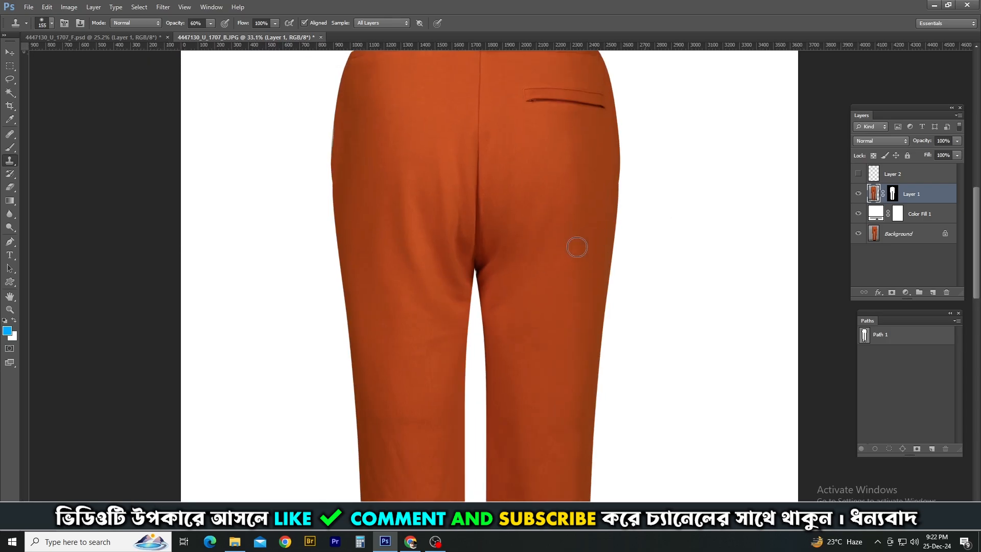
{"action": "scroll", "coordinate": [546, 261], "scroll_direction": "down", "scroll_amount": 5}
{"action": "key", "text": "m"}
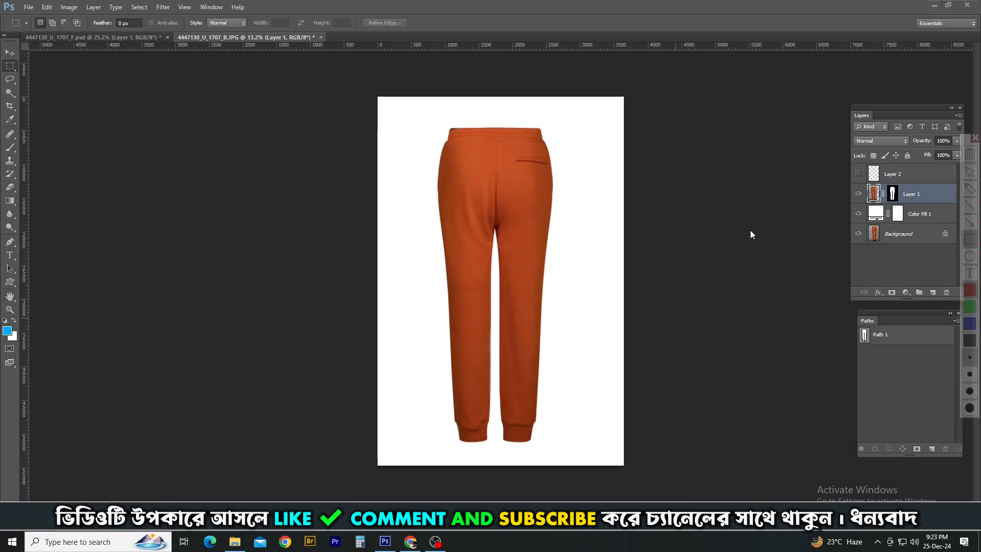
{"action": "mouse_move", "coordinate": [493, 118]}
{"action": "left_mouse_down"}
{"action": "mouse_move", "coordinate": [575, 345]}
{"action": "mouse_move", "coordinate": [590, 450]}
{"action": "left_mouse_up"}
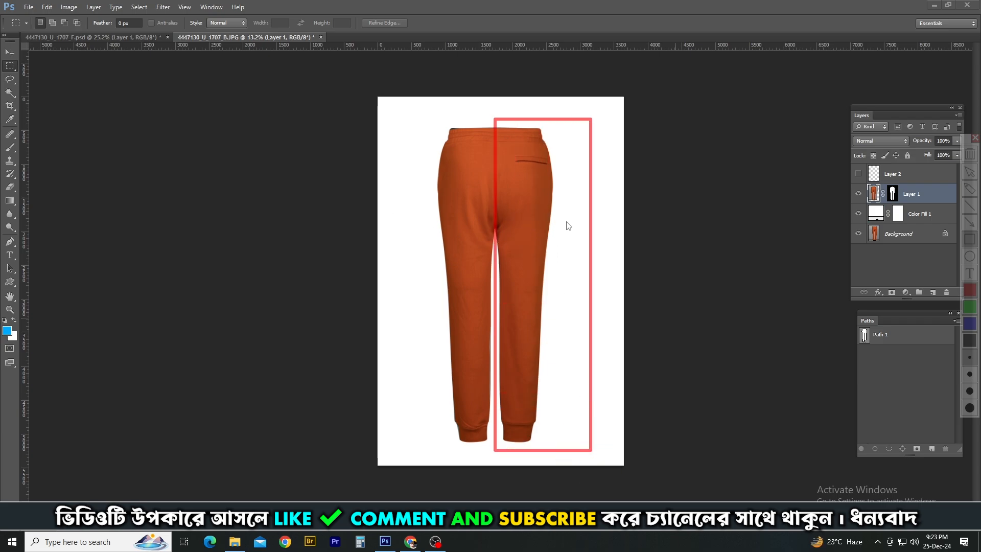
{"action": "key", "text": "Escape"}
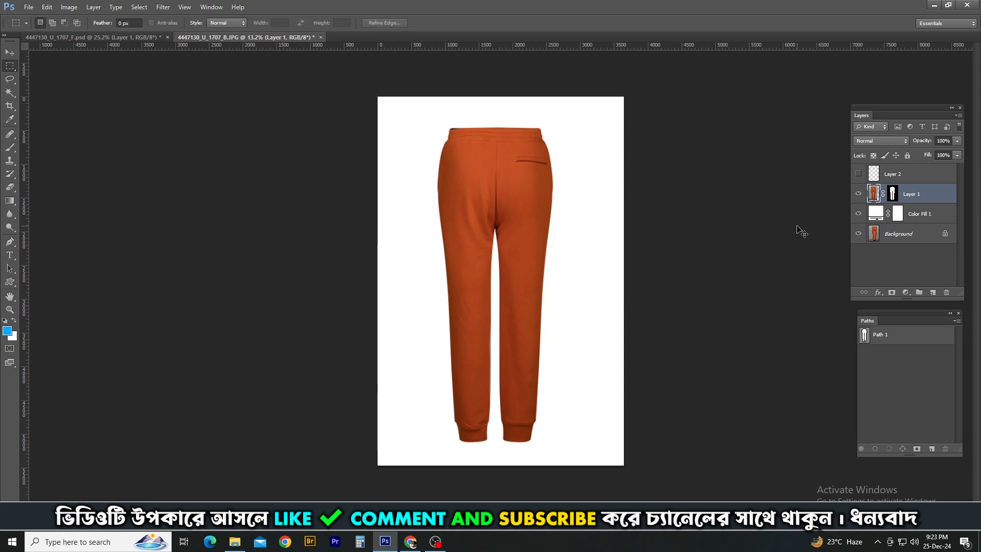
Duplicate Layer 1 and apply the layer mask on the copy.
{"action": "key", "text": "ctrl+j"}
{"action": "right_click", "coordinate": [894, 194]}
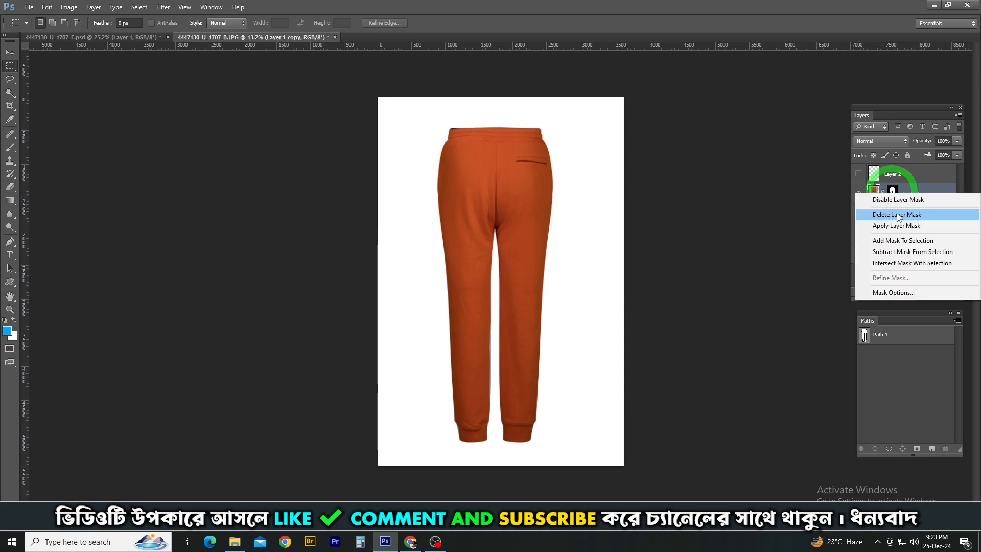
{"action": "left_click", "coordinate": [898, 225]}
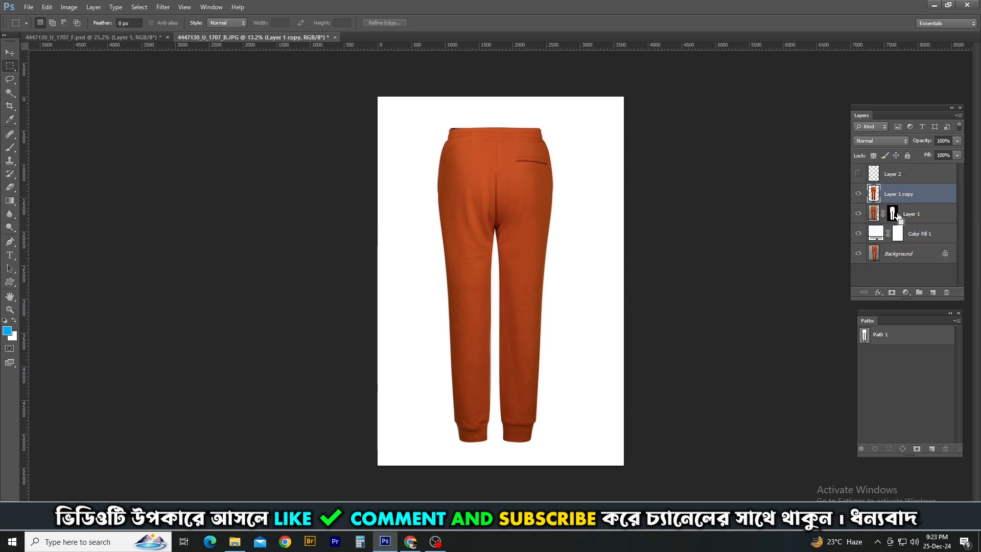
Flip Layer 1 copy horizontally with Free Transform and commit the change.
{"action": "key", "text": "ctrl+t"}
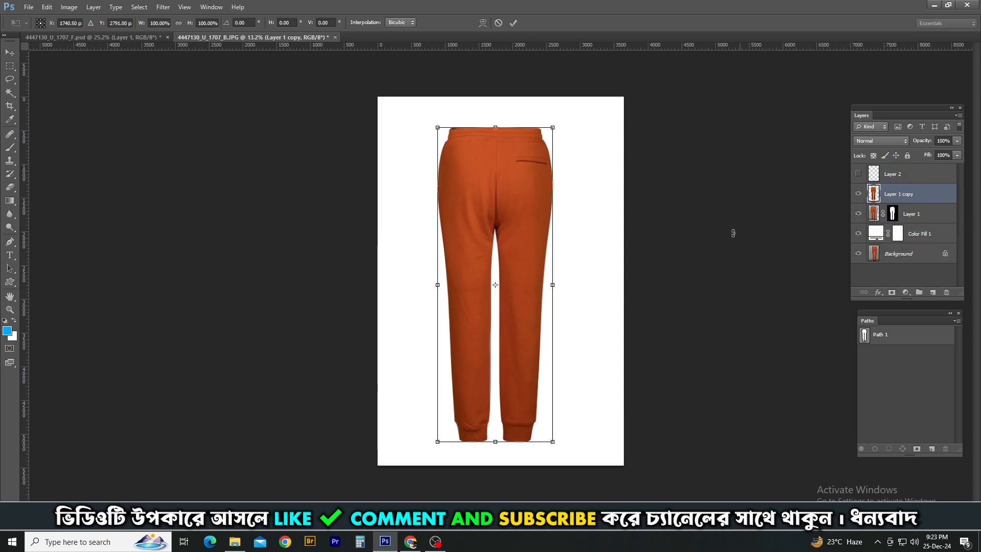
{"action": "right_click", "coordinate": [496, 240]}
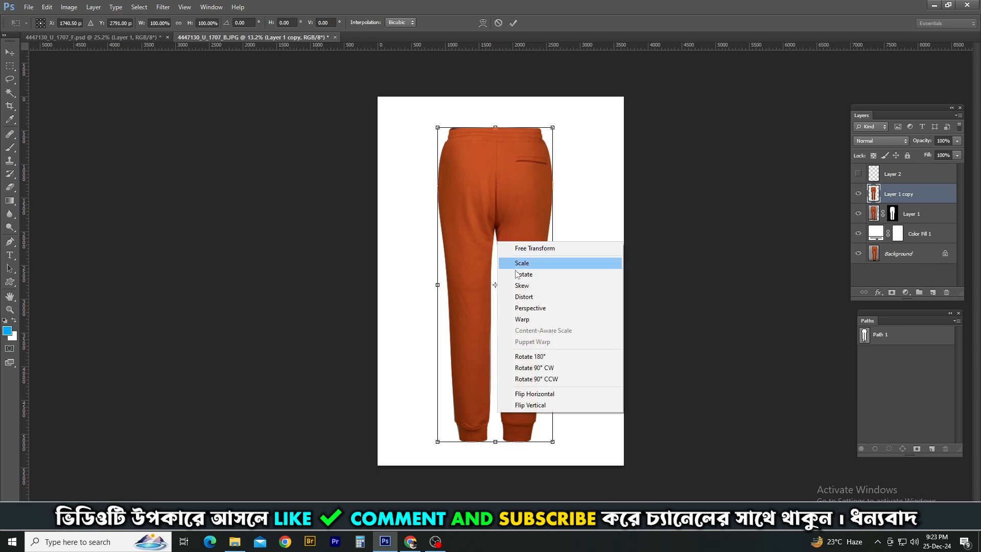
{"action": "left_click", "coordinate": [543, 394]}
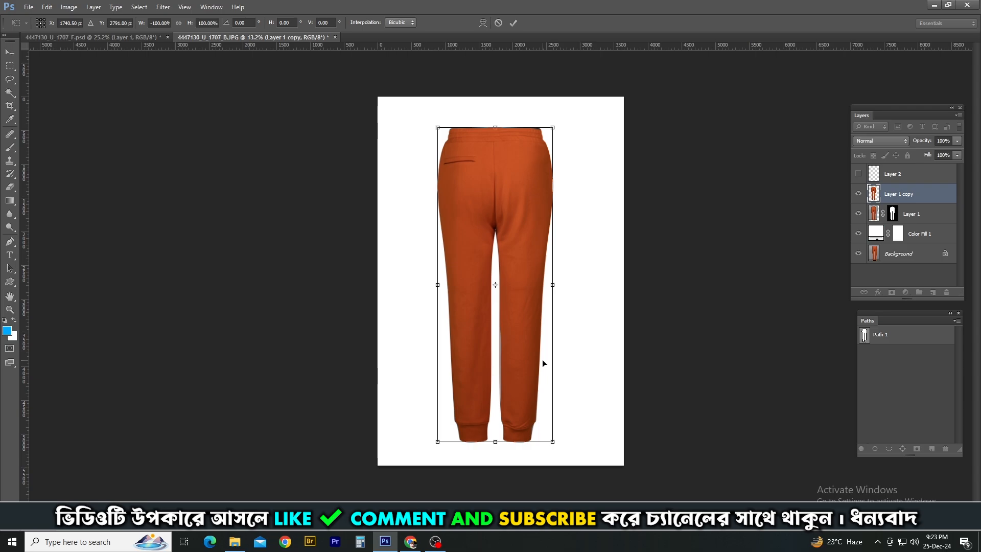
{"action": "key", "text": "Return"}
Add a black hide-all mask to Layer 1 copy and load Layer 1's mask as a selection.
{"action": "scroll", "coordinate": [542, 364], "scroll_direction": "up", "scroll_amount": 3}
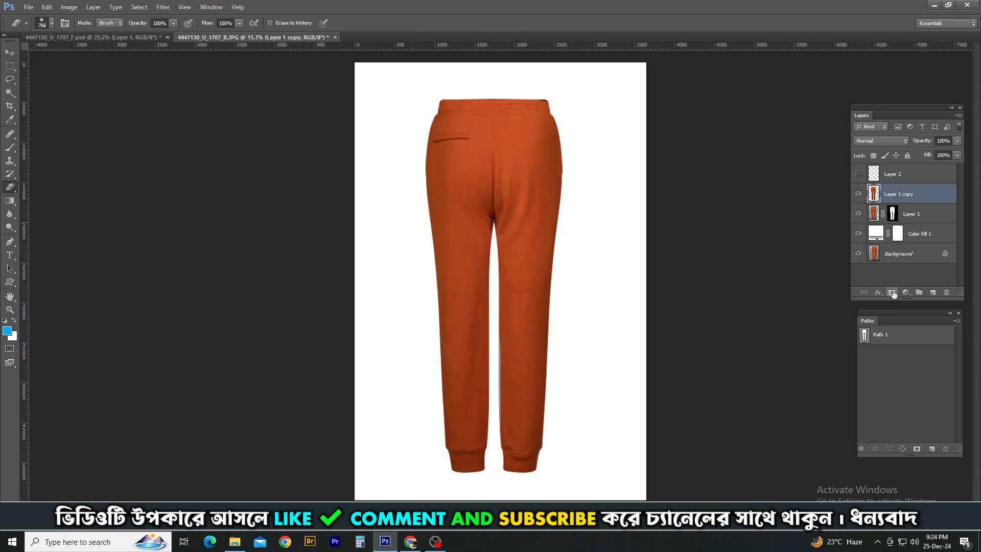
{"action": "left_click", "coordinate": [892, 292], "text": "alt"}
{"action": "key", "text": "ctrl+z"}
{"action": "left_click", "coordinate": [892, 292], "text": "alt"}
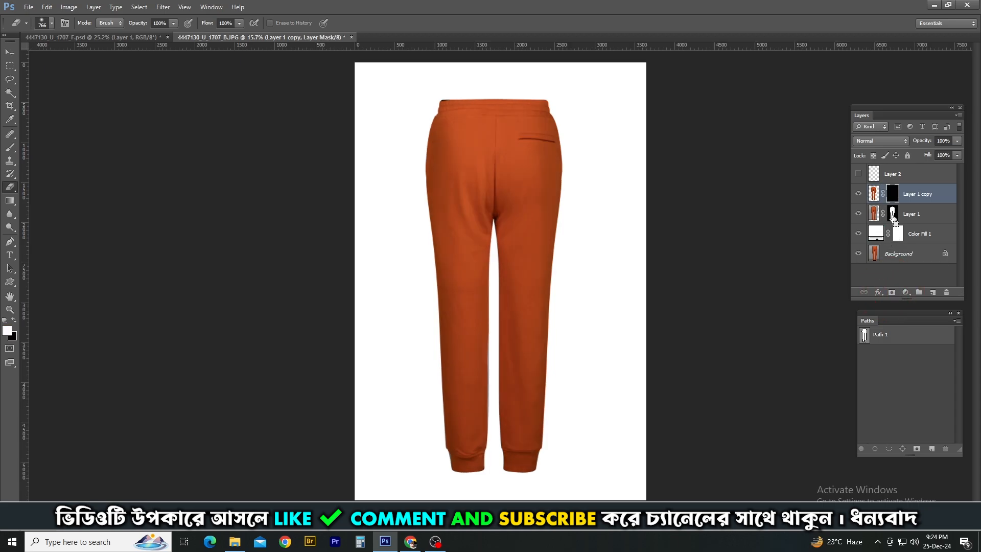
{"action": "left_click", "coordinate": [893, 216], "text": "ctrl"}
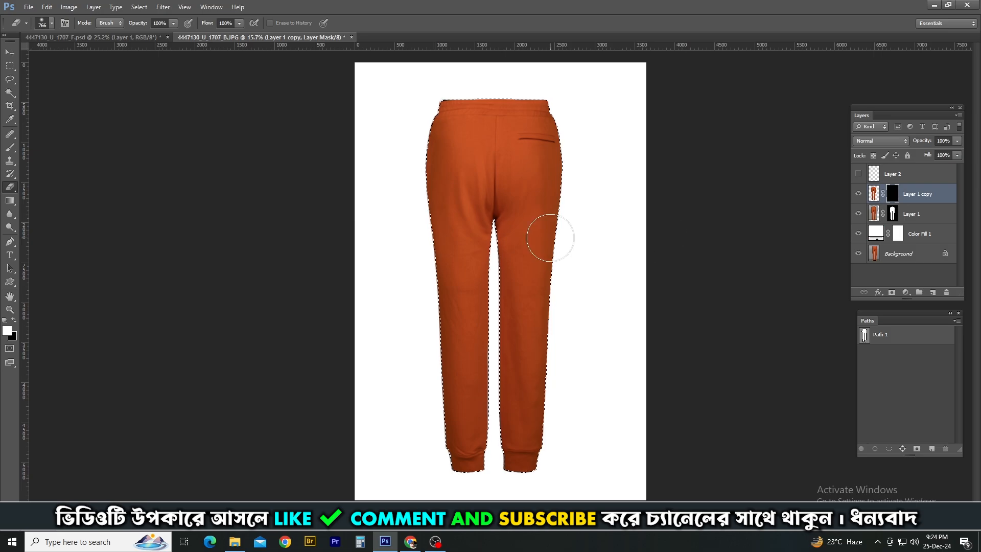
Paint white with a Brush on Layer 1 copy's mask to reveal the mirrored fabric over the upper left half.
{"action": "key", "text": "b"}
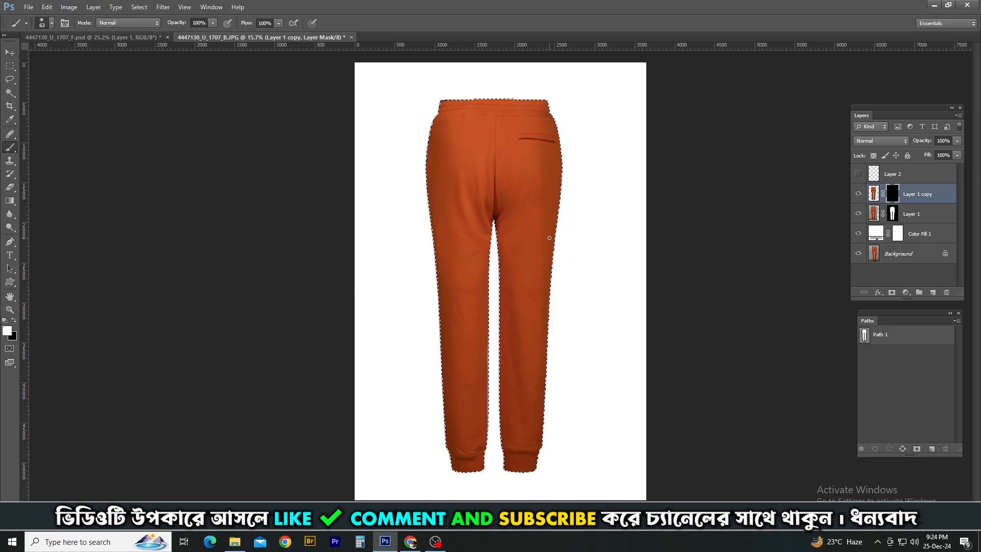
{"action": "scroll", "coordinate": [505, 161], "scroll_direction": "up", "scroll_amount": 4}
{"action": "left_click_drag", "start_coordinate": [429, 122], "coordinate": [466, 276]}
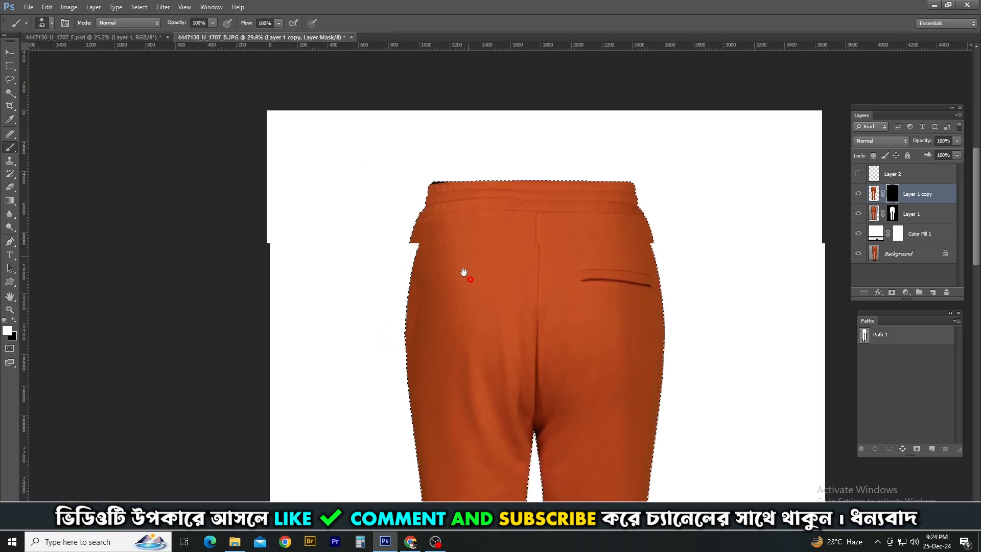
{"action": "left_click_drag", "start_coordinate": [451, 238], "coordinate": [499, 235]}
{"action": "left_click_drag", "start_coordinate": [449, 276], "coordinate": [451, 234]}
{"action": "mouse_move", "coordinate": [454, 251]}
{"action": "left_mouse_down"}
{"action": "mouse_move", "coordinate": [492, 352]}
{"action": "mouse_move", "coordinate": [504, 226]}
{"action": "left_mouse_up"}
Paint white on Layer 1 copy's mask down the left leg to reveal the mirrored fabric to the cuff.
{"action": "mouse_move", "coordinate": [530, 267]}
{"action": "left_mouse_down"}
{"action": "mouse_move", "coordinate": [508, 267]}
{"action": "mouse_move", "coordinate": [497, 353]}
{"action": "left_mouse_up"}
{"action": "mouse_move", "coordinate": [491, 325]}
{"action": "left_mouse_down"}
{"action": "mouse_move", "coordinate": [491, 268]}
{"action": "mouse_move", "coordinate": [500, 378]}
{"action": "left_mouse_up"}
{"action": "mouse_move", "coordinate": [492, 383]}
{"action": "left_mouse_down"}
{"action": "mouse_move", "coordinate": [493, 268]}
{"action": "mouse_move", "coordinate": [491, 391]}
{"action": "left_mouse_up"}
{"action": "left_click_drag", "start_coordinate": [489, 395], "coordinate": [488, 224]}
{"action": "left_click_drag", "start_coordinate": [489, 173], "coordinate": [501, 173]}
{"action": "mouse_move", "coordinate": [480, 430]}
{"action": "left_mouse_down"}
{"action": "mouse_move", "coordinate": [488, 443]}
{"action": "mouse_move", "coordinate": [476, 373]}
{"action": "left_mouse_up"}
{"action": "left_click_drag", "start_coordinate": [460, 138], "coordinate": [455, 358]}
Reveal the remaining mirrored fabric at the left waistband, hip edge and thigh by painting the mask white.
{"action": "scroll", "coordinate": [528, 189], "scroll_direction": "up", "scroll_amount": 3}
{"action": "left_click_drag", "start_coordinate": [383, 220], "coordinate": [381, 193]}
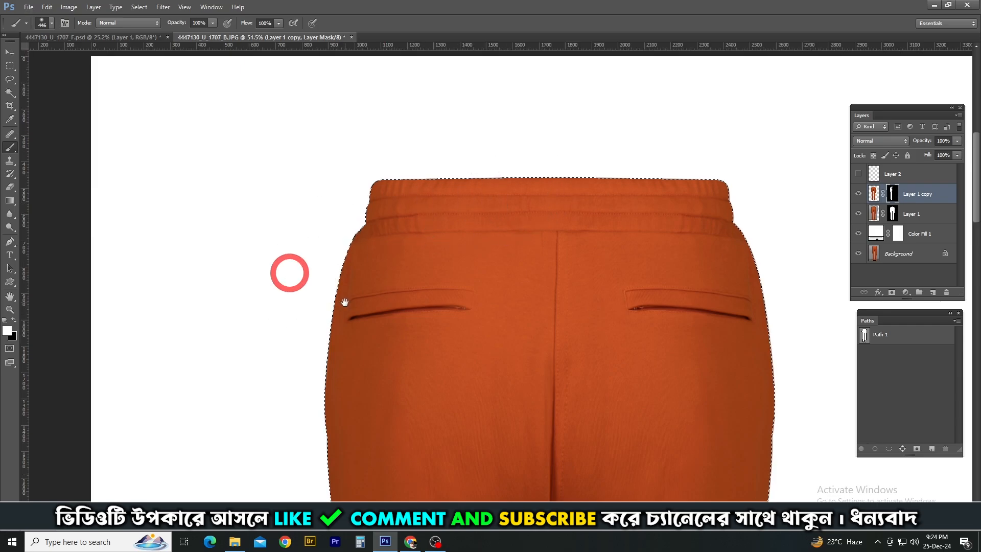
{"action": "left_click_drag", "start_coordinate": [344, 302], "coordinate": [340, 220]}
{"action": "left_click_drag", "start_coordinate": [478, 290], "coordinate": [451, 289]}
{"action": "mouse_move", "coordinate": [488, 312]}
{"action": "left_mouse_down"}
{"action": "mouse_move", "coordinate": [506, 416]}
{"action": "mouse_move", "coordinate": [495, 75]}
{"action": "left_mouse_up"}
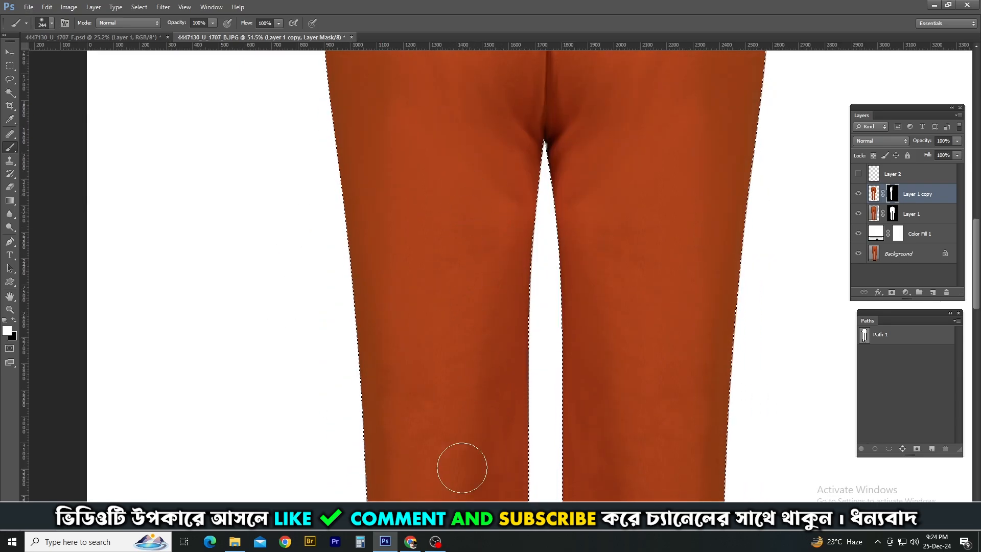
Touch up the mask at the crotch with a small black brush and compare with Layer 1 copy hidden and shown.
{"action": "key", "text": "x"}
{"action": "left_click_drag", "start_coordinate": [551, 147], "coordinate": [552, 156]}
{"action": "scroll", "coordinate": [632, 250], "scroll_direction": "down", "scroll_amount": 8}
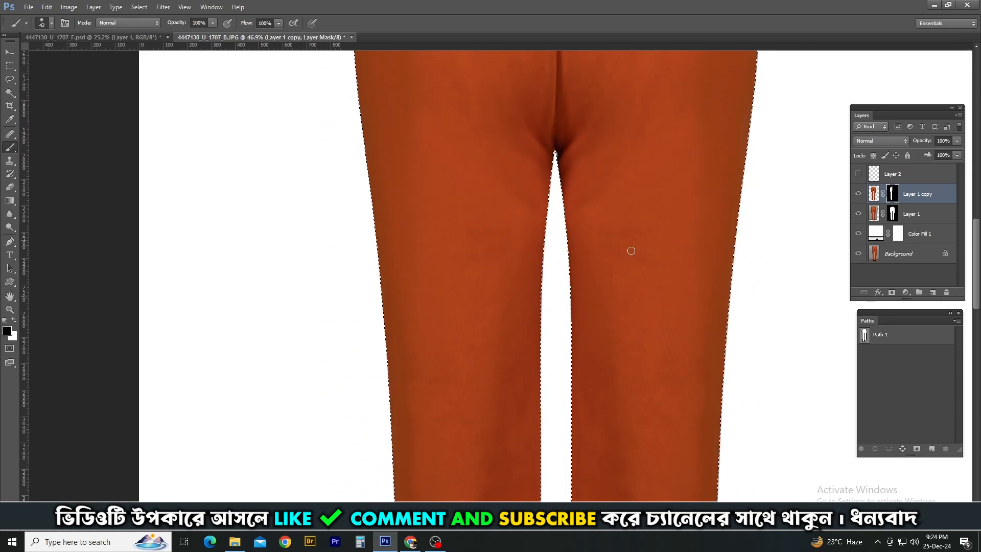
{"action": "left_click", "coordinate": [859, 195]}
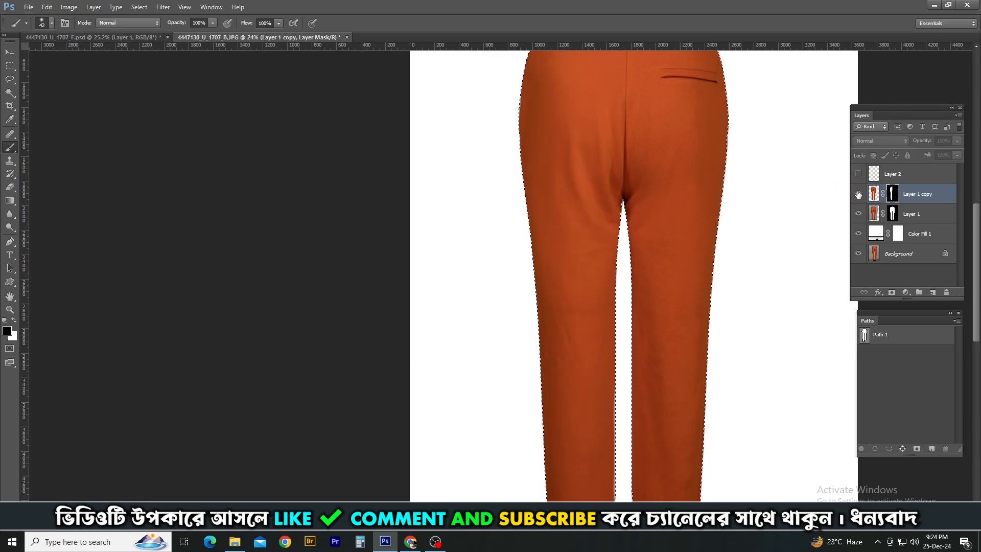
{"action": "left_click", "coordinate": [858, 195]}
Display Layer 1 copy's mask on its own and paint white over the gray patches inside the left half.
{"action": "left_click", "coordinate": [892, 193], "text": "alt"}
{"action": "scroll", "coordinate": [644, 252], "scroll_direction": "down", "scroll_amount": 1}
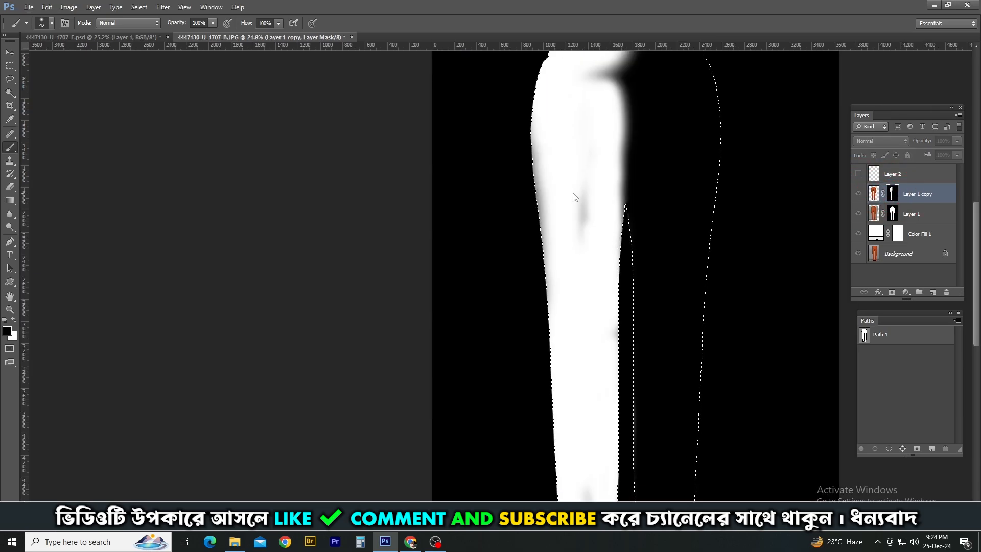
{"action": "scroll", "coordinate": [578, 190], "scroll_direction": "up", "scroll_amount": 2}
{"action": "mouse_move", "coordinate": [573, 193]}
{"action": "left_mouse_down"}
{"action": "mouse_move", "coordinate": [593, 191]}
{"action": "mouse_move", "coordinate": [581, 288]}
{"action": "left_mouse_up"}
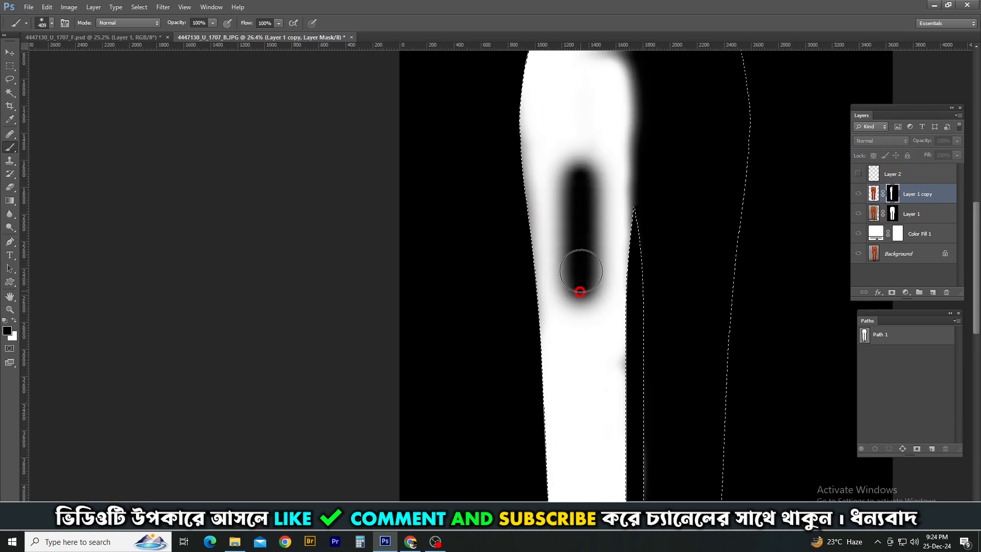
{"action": "key", "text": "ctrl+z"}
{"action": "key", "text": "x"}
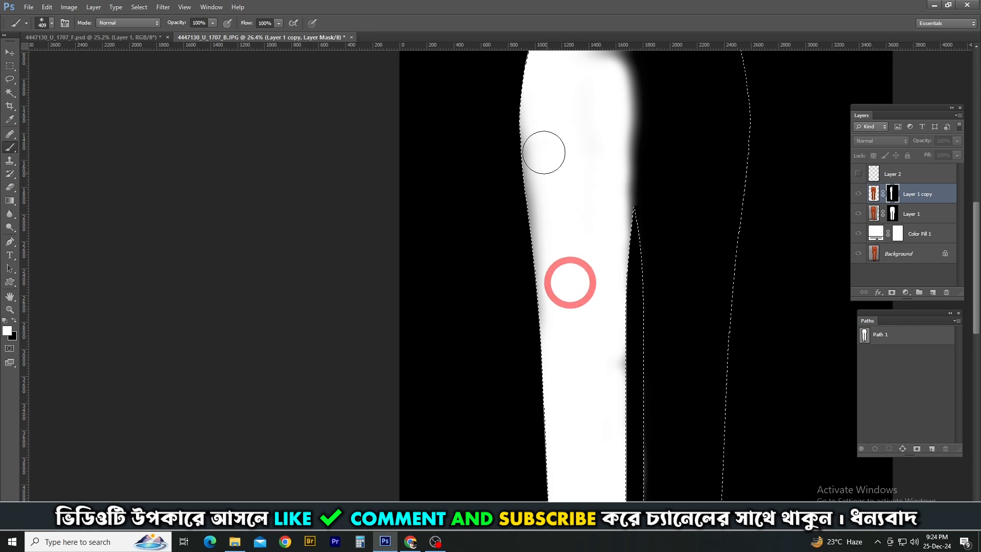
{"action": "scroll", "coordinate": [581, 377], "scroll_direction": "down", "scroll_amount": 5}
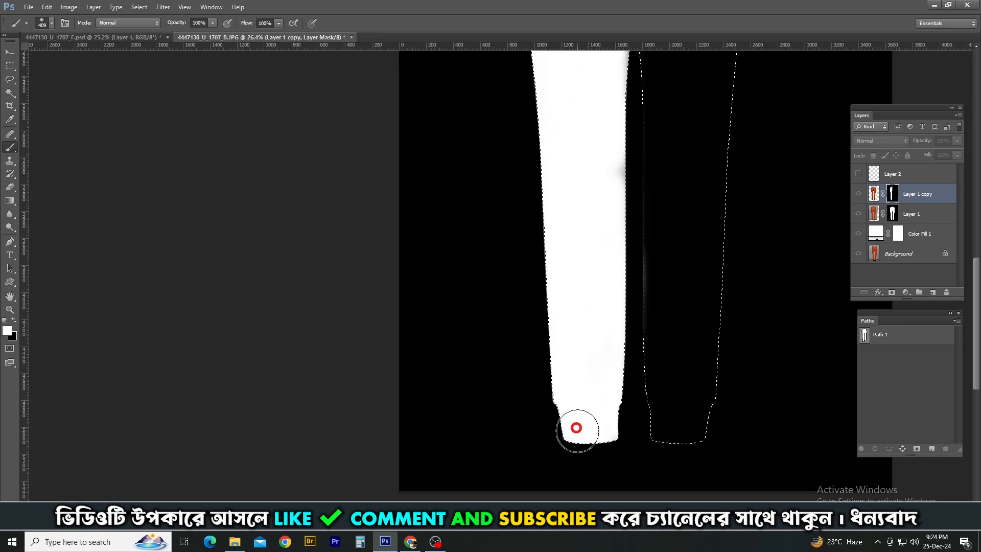
{"action": "left_click_drag", "start_coordinate": [577, 431], "coordinate": [597, 399]}
{"action": "left_click_drag", "start_coordinate": [579, 200], "coordinate": [576, 423]}
{"action": "left_click_drag", "start_coordinate": [587, 176], "coordinate": [582, 345]}
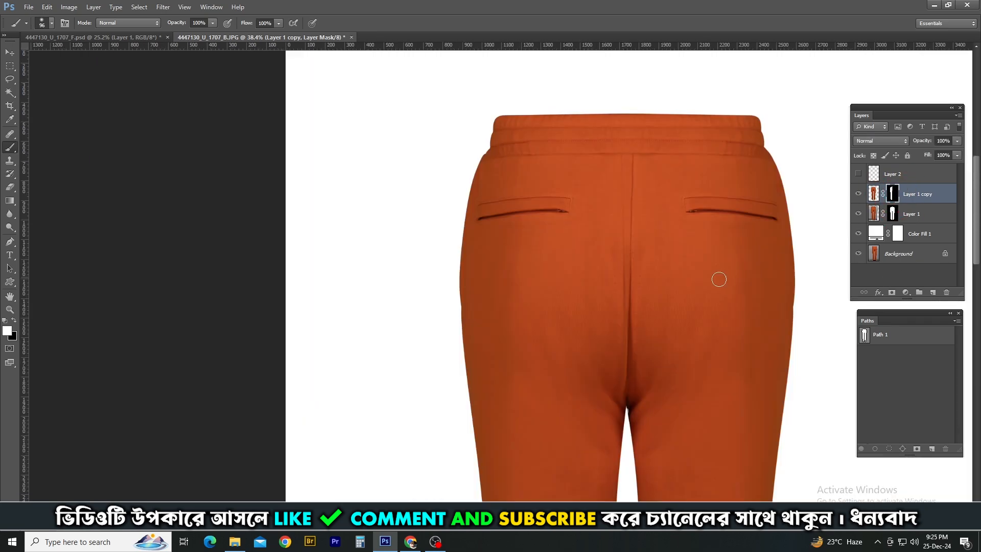
Examine the center seam, back pockets and crotch where the mirrored left half meets the right half.
{"action": "left_click_drag", "start_coordinate": [657, 360], "coordinate": [660, 272]}
{"action": "scroll", "coordinate": [652, 321], "scroll_direction": "up", "scroll_amount": 3}
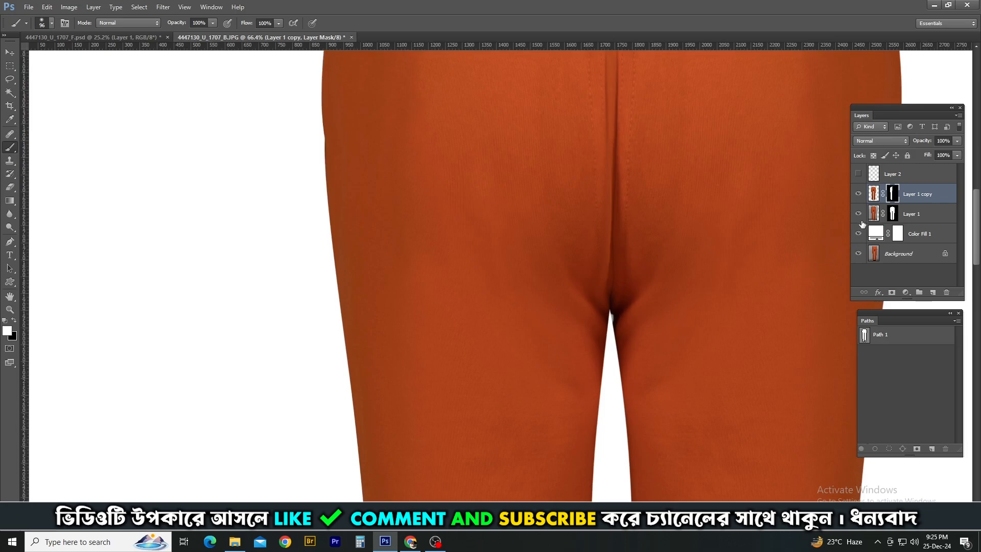
{"action": "scroll", "coordinate": [578, 306], "scroll_direction": "down", "scroll_amount": 4}
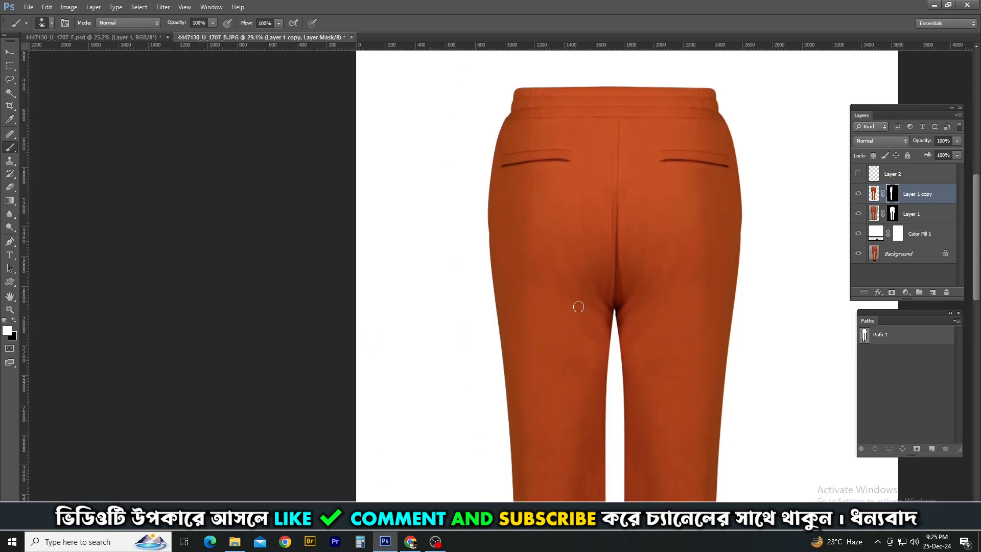
{"action": "scroll", "coordinate": [536, 274], "scroll_direction": "up", "scroll_amount": 5}
{"action": "scroll", "coordinate": [552, 285], "scroll_direction": "down", "scroll_amount": 6}
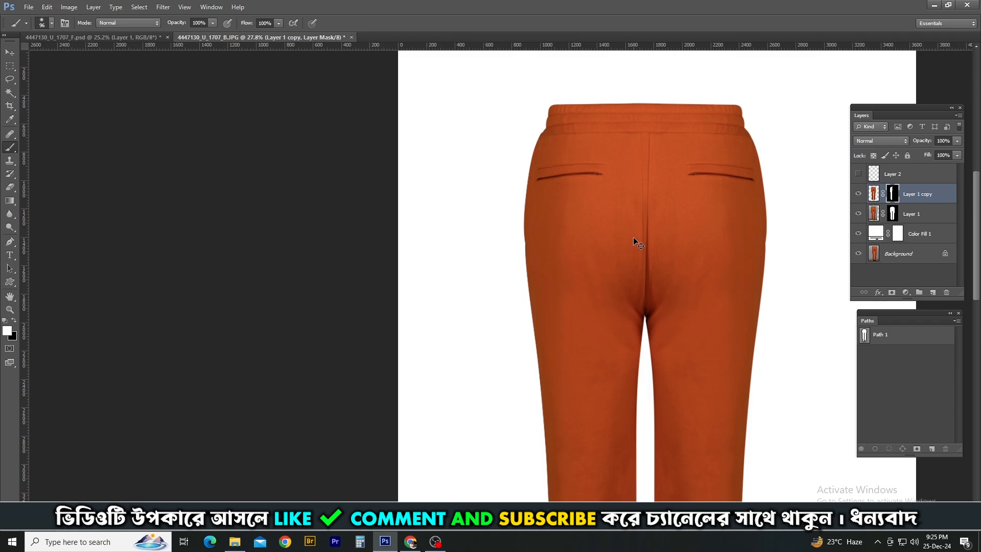
{"action": "scroll", "coordinate": [612, 235], "scroll_direction": "up", "scroll_amount": 4}
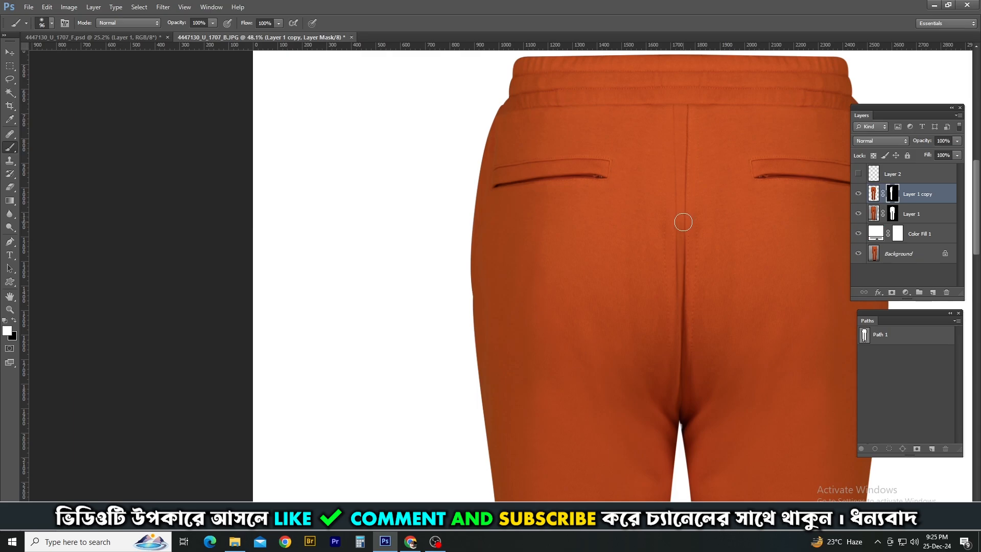
{"action": "scroll", "coordinate": [679, 136], "scroll_direction": "up", "scroll_amount": 2}
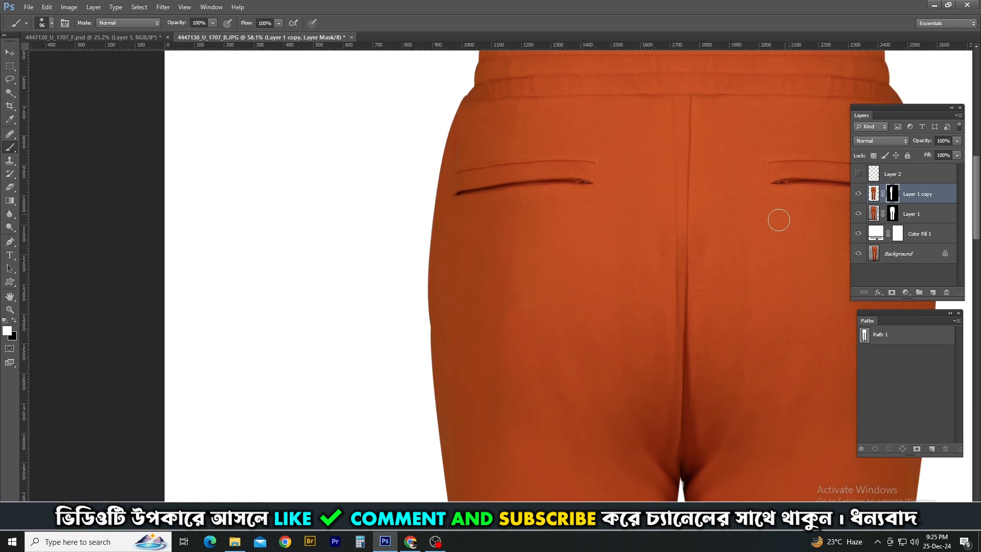
{"action": "scroll", "coordinate": [690, 252], "scroll_direction": "down", "scroll_amount": 4}
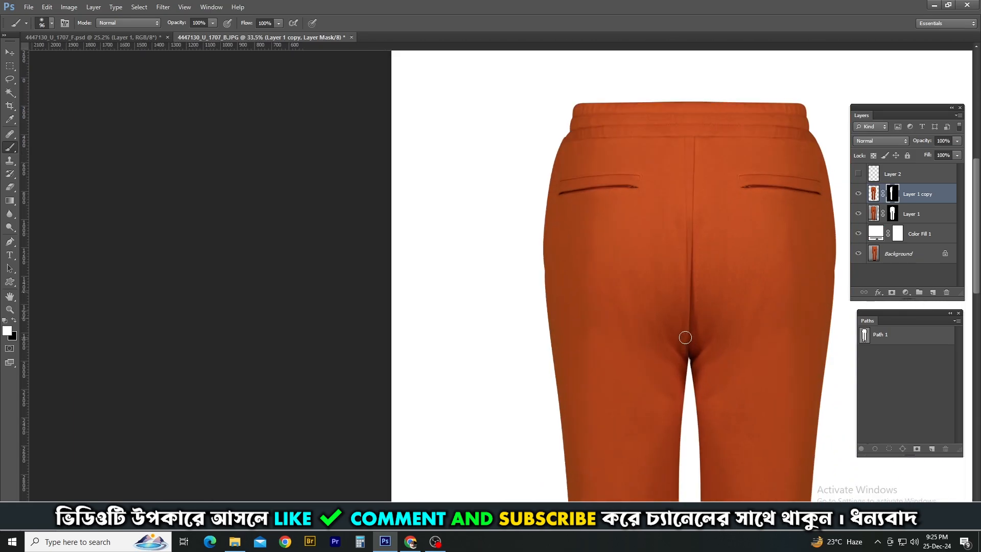
Hide the doubled center seam line by painting black on Layer 1 copy's mask with a 122 px brush.
{"action": "scroll", "coordinate": [683, 322], "scroll_direction": "up", "scroll_amount": 1}
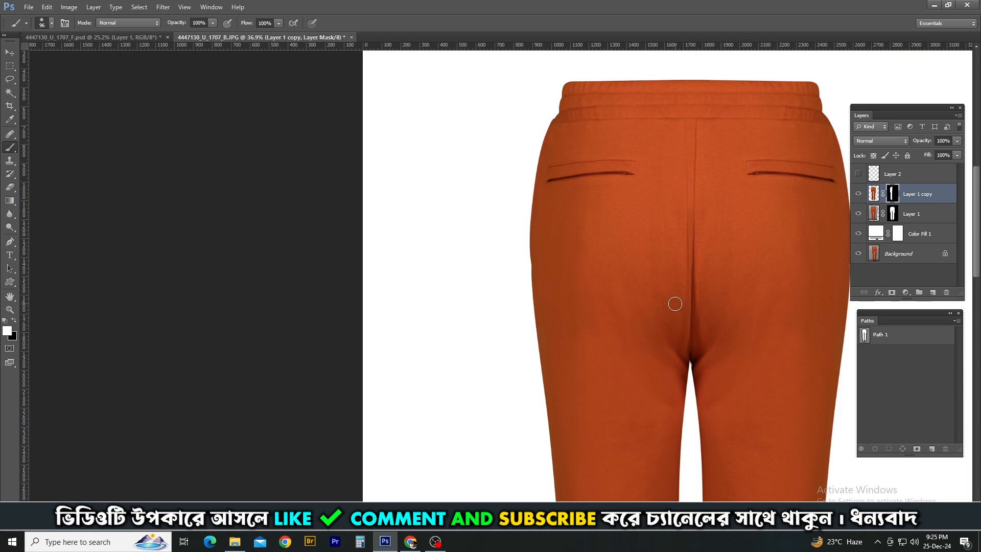
{"action": "scroll", "coordinate": [687, 191], "scroll_direction": "up", "scroll_amount": 5}
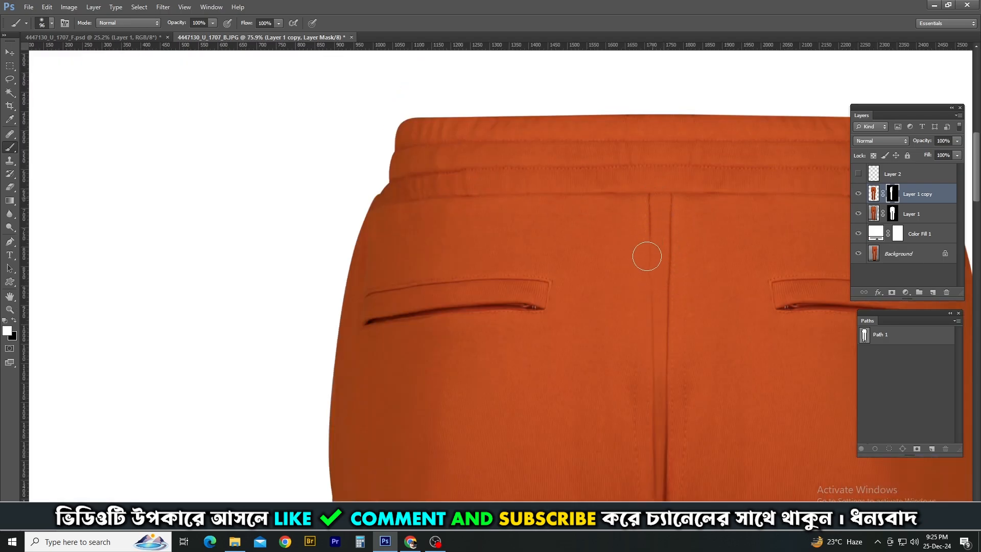
{"action": "mouse_move", "coordinate": [660, 323]}
{"action": "left_mouse_down"}
{"action": "mouse_move", "coordinate": [655, 178]}
{"action": "mouse_move", "coordinate": [668, 178]}
{"action": "left_mouse_up"}
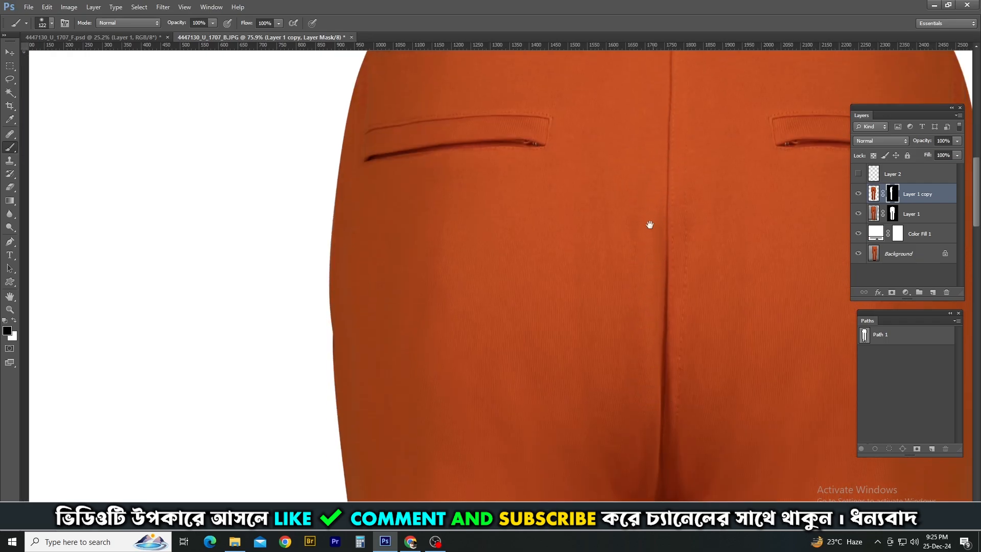
{"action": "left_click_drag", "start_coordinate": [659, 401], "coordinate": [659, 232]}
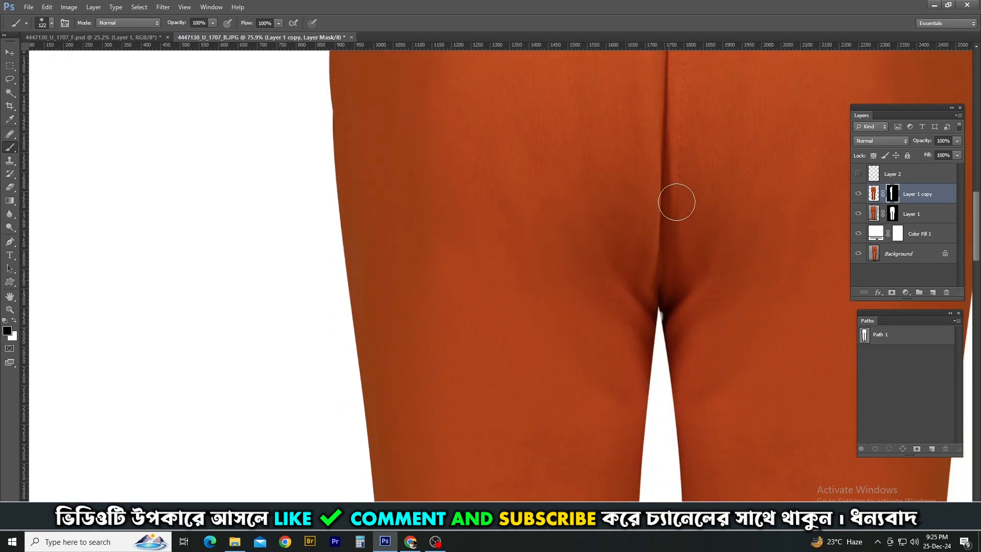
{"action": "scroll", "coordinate": [706, 327], "scroll_direction": "down", "scroll_amount": 2}
Hide the mirrored pocket on the left half by painting black on Layer 1 copy's mask with a 176 px brush.
{"action": "left_click_drag", "start_coordinate": [675, 211], "coordinate": [681, 357]}
{"action": "left_click_drag", "start_coordinate": [582, 184], "coordinate": [593, 238]}
{"action": "mouse_move", "coordinate": [586, 214]}
{"action": "left_mouse_down"}
{"action": "mouse_move", "coordinate": [600, 220]}
{"action": "mouse_move", "coordinate": [587, 190]}
{"action": "mouse_move", "coordinate": [450, 196]}
{"action": "mouse_move", "coordinate": [500, 209]}
{"action": "left_mouse_up"}
{"action": "right_click", "coordinate": [497, 203]}
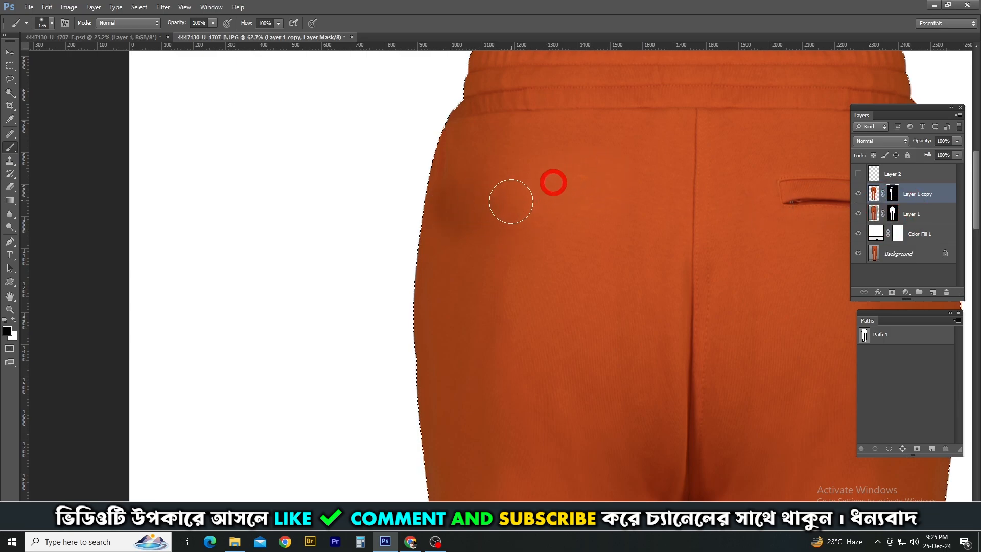
{"action": "scroll", "coordinate": [565, 296], "scroll_direction": "down", "scroll_amount": 3}
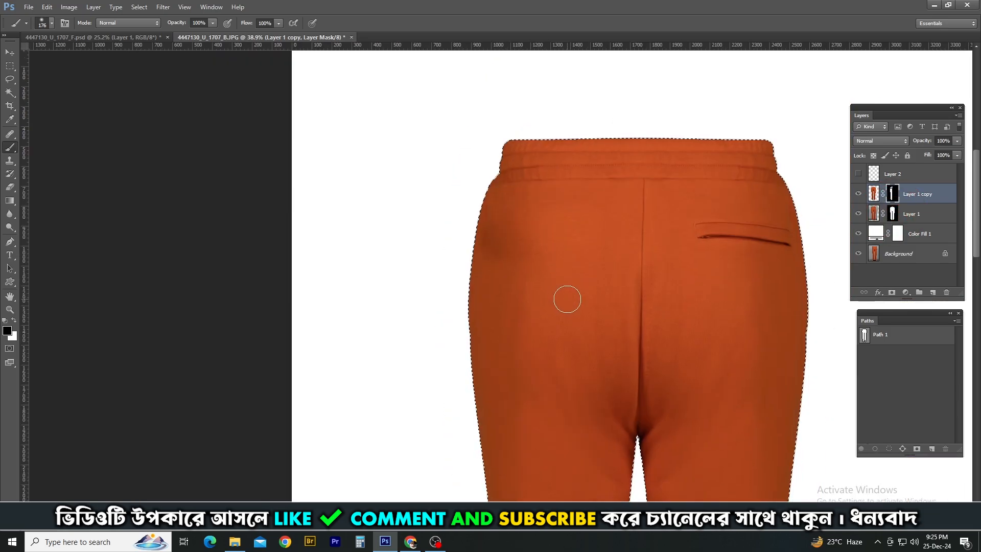
Add a new layer above Layer 1 copy and heal the dark patch at the left hip, sampling Current & Below.
{"action": "left_click", "coordinate": [933, 292]}
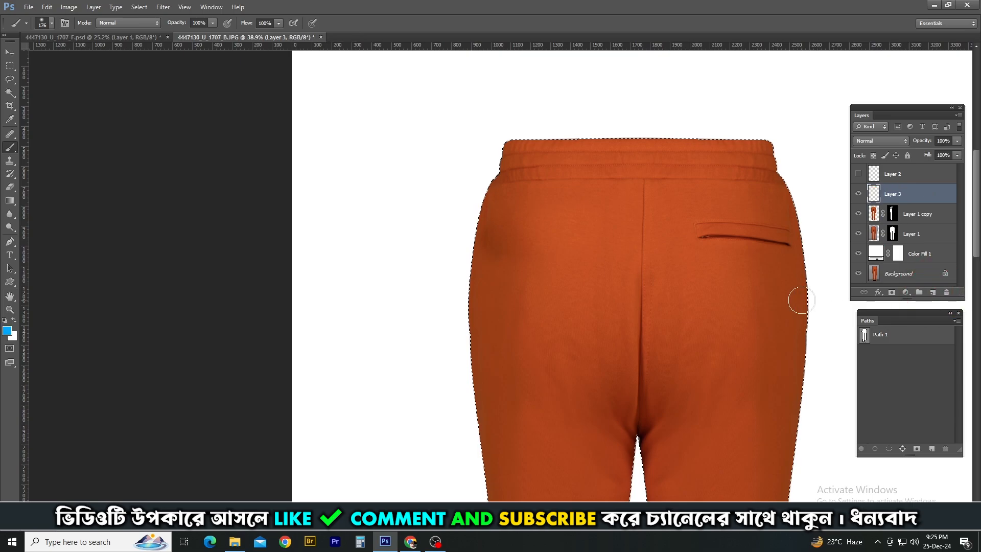
{"action": "key", "text": "j"}
{"action": "scroll", "coordinate": [580, 284], "scroll_direction": "up", "scroll_amount": 3}
{"action": "scroll", "coordinate": [475, 285], "scroll_direction": "up", "scroll_amount": 1}
{"action": "left_click", "coordinate": [478, 297]}
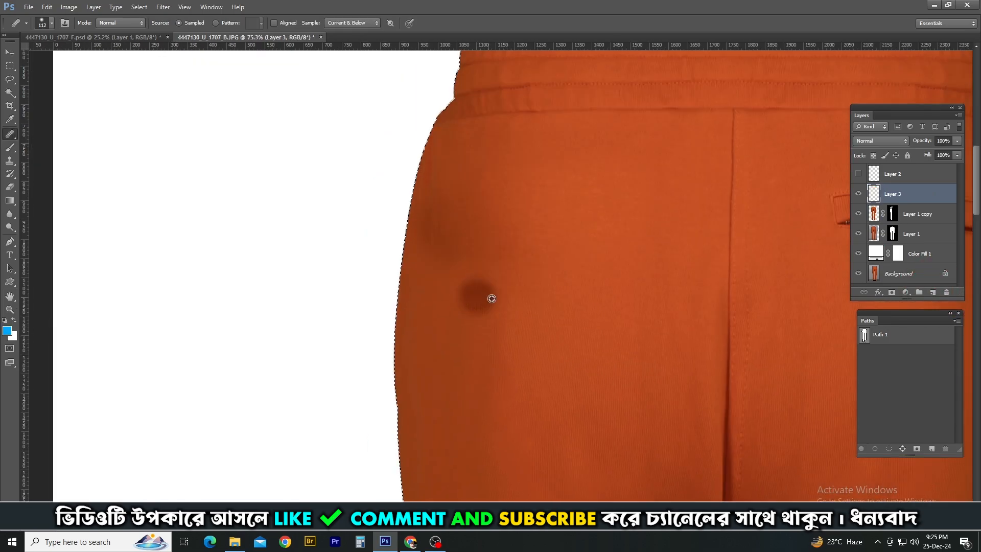
{"action": "left_click", "coordinate": [462, 271]}
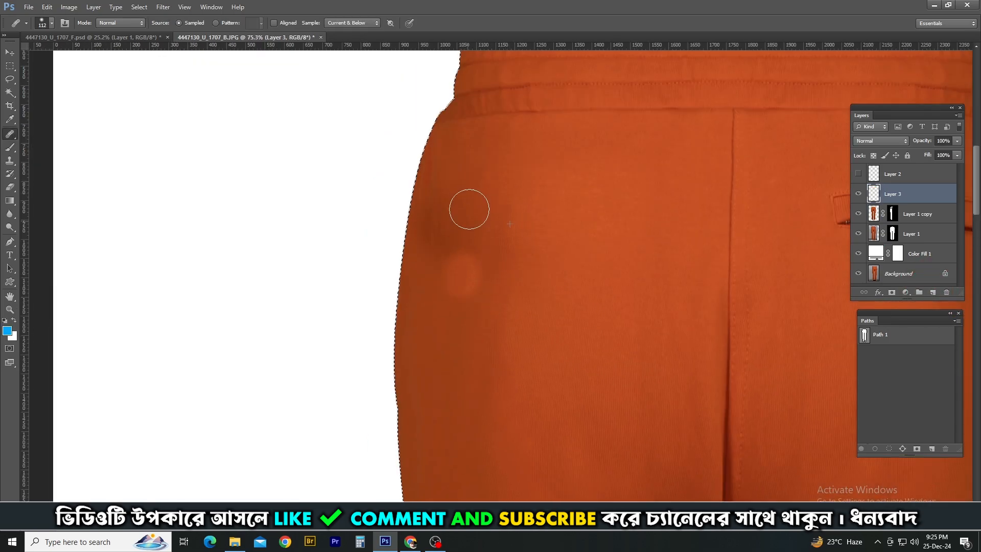
{"action": "left_click", "coordinate": [456, 275], "text": "alt"}
{"action": "left_click_drag", "start_coordinate": [452, 294], "coordinate": [442, 293]}
{"action": "left_click", "coordinate": [446, 252]}
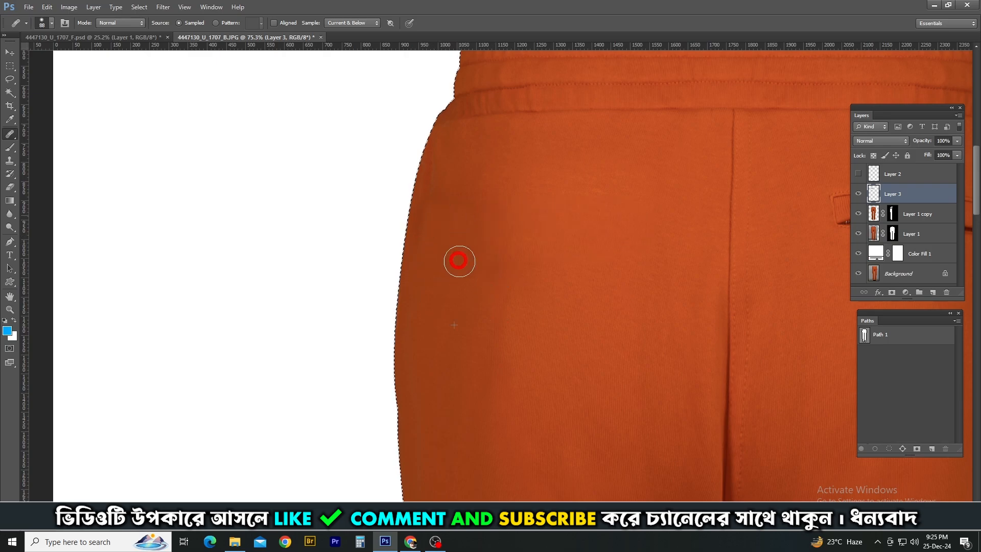
{"action": "scroll", "coordinate": [462, 285], "scroll_direction": "down", "scroll_amount": 3}
Blend the remaining dark shading near the left hip edge using the Clone Stamp at 60% opacity.
{"action": "key", "text": "s"}
{"action": "scroll", "coordinate": [463, 246], "scroll_direction": "up", "scroll_amount": 2}
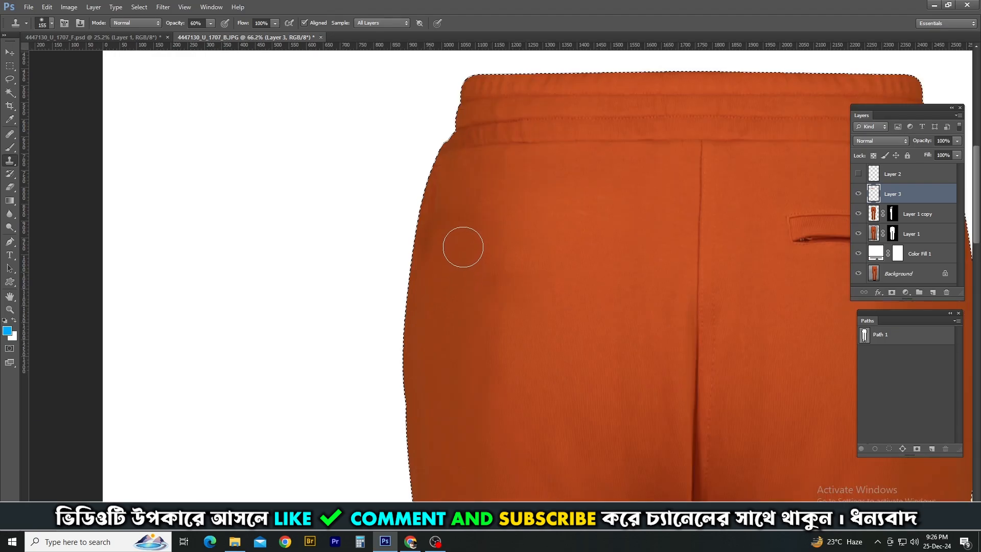
{"action": "scroll", "coordinate": [605, 328], "scroll_direction": "down", "scroll_amount": 3}
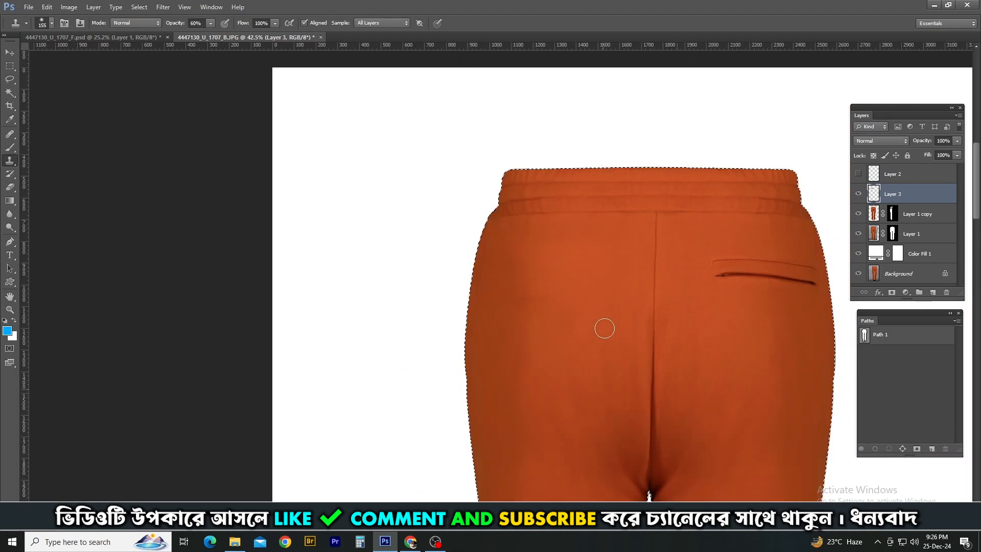
{"action": "key", "text": "p"}
{"action": "scroll", "coordinate": [826, 218], "scroll_direction": "up", "scroll_amount": 1}
Target Layer 1 copy's mask for brushing and load Layer 1's mask as the selection around the trousers.
{"action": "left_click", "coordinate": [871, 210], "text": "ctrl"}
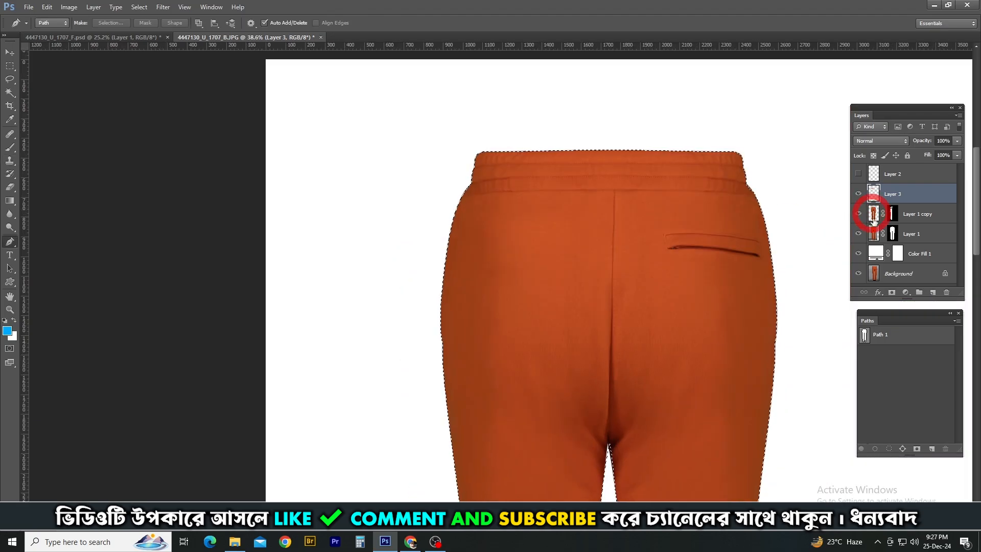
{"action": "left_click", "coordinate": [872, 210], "text": "ctrl"}
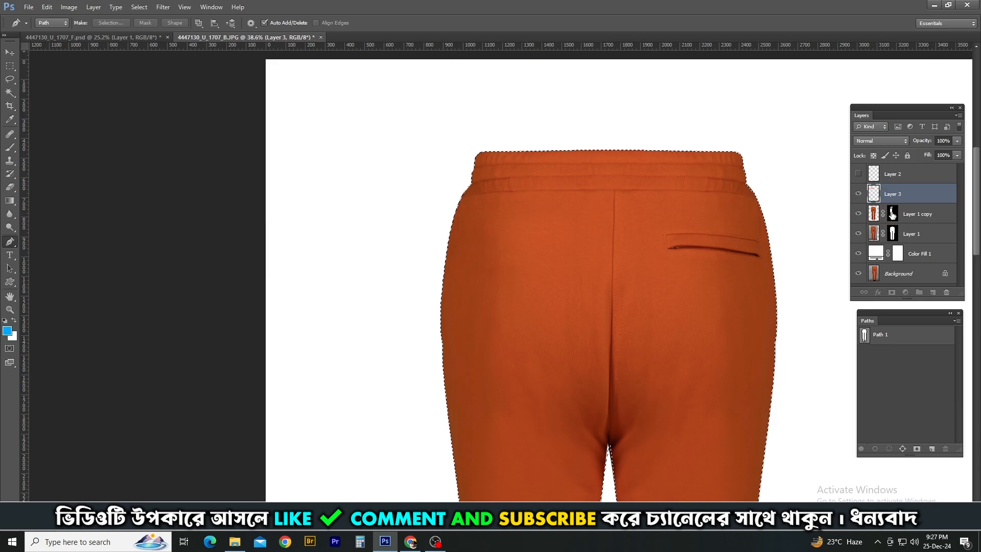
{"action": "left_click", "coordinate": [891, 213]}
{"action": "key", "text": "b"}
{"action": "scroll", "coordinate": [434, 194], "scroll_direction": "up", "scroll_amount": 3}
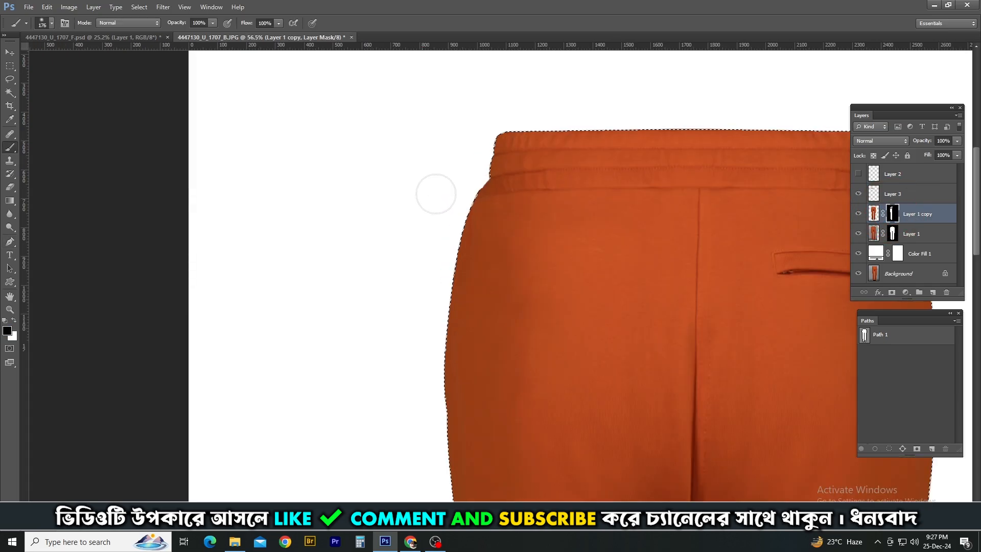
{"action": "left_click", "coordinate": [892, 235], "text": "ctrl"}
{"action": "scroll", "coordinate": [452, 217], "scroll_direction": "up", "scroll_amount": 5}
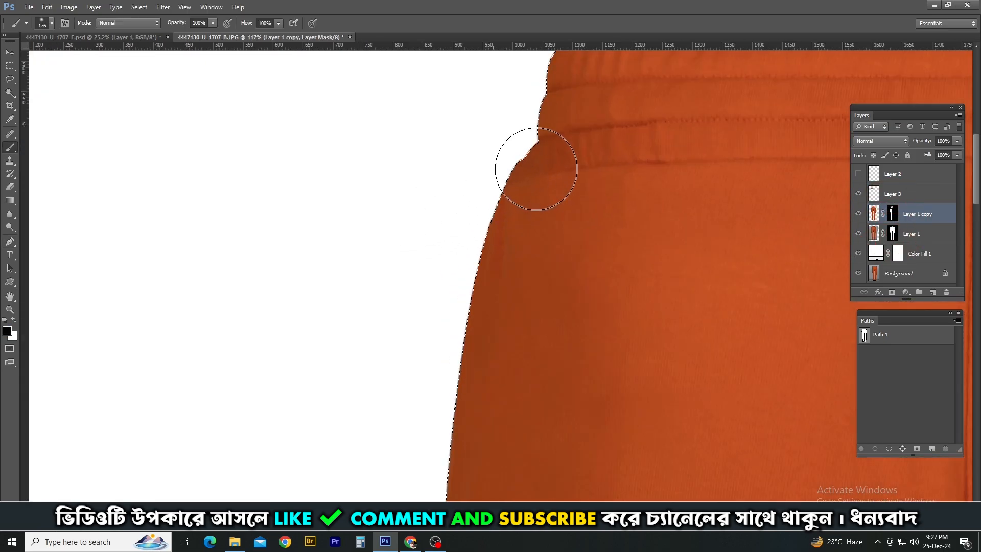
{"action": "scroll", "coordinate": [543, 198], "scroll_direction": "down", "scroll_amount": 4}
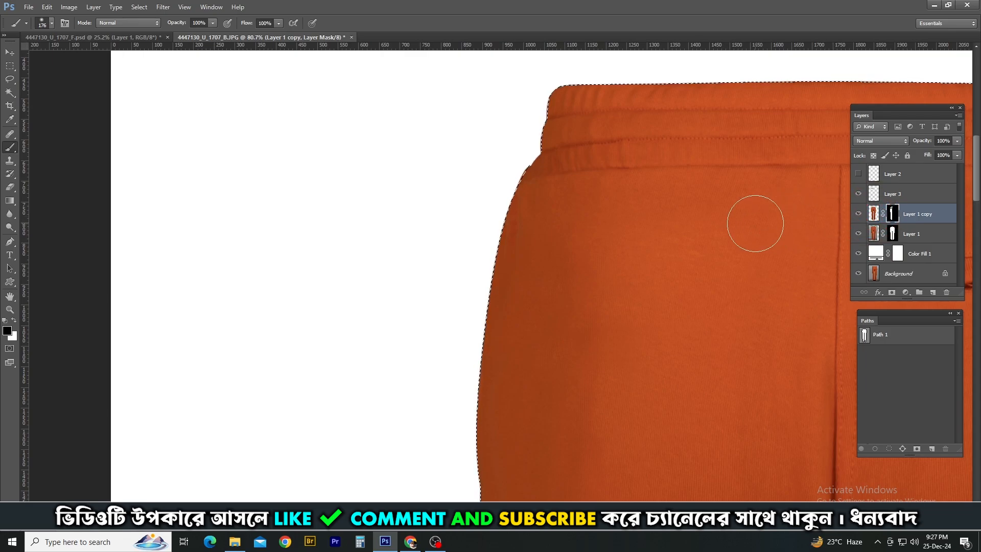
{"action": "scroll", "coordinate": [755, 223], "scroll_direction": "up", "scroll_amount": 3}
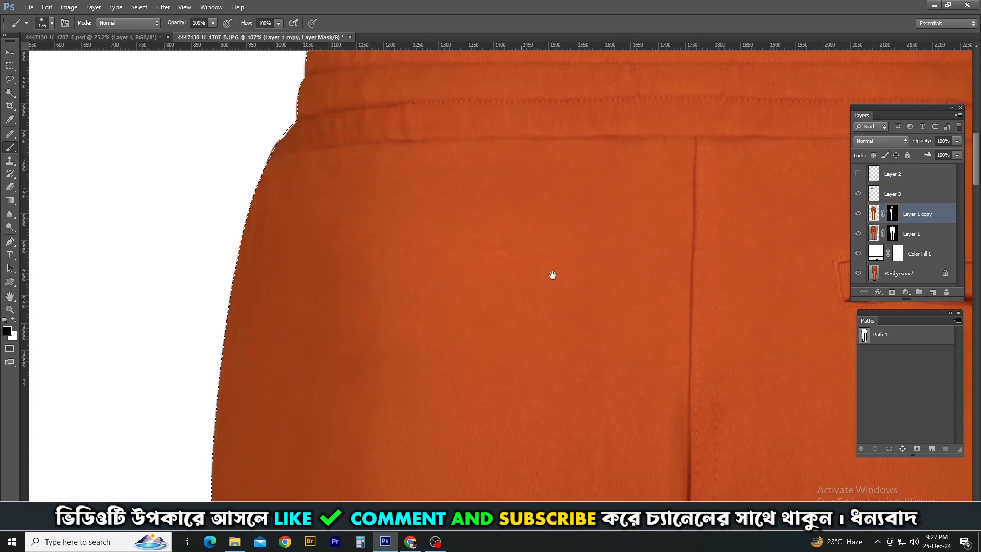
{"action": "left_click_drag", "start_coordinate": [552, 276], "coordinate": [593, 325]}
Touch up Layer 1 copy's mask with a 96 px brush along the left edge where the waistband meets the hip.
{"action": "left_click", "coordinate": [874, 214]}
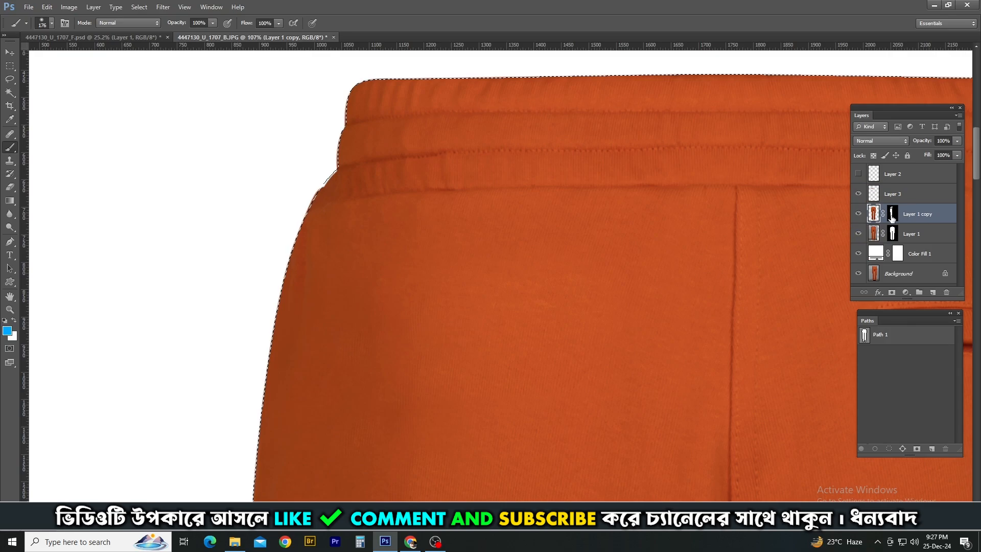
{"action": "left_click", "coordinate": [891, 214]}
{"action": "key", "text": "bracketleft"}
{"action": "key", "text": "bracketleft"}
{"action": "key", "text": "bracketleft"}
{"action": "key", "text": "bracketleft"}
{"action": "scroll", "coordinate": [354, 197], "scroll_direction": "up", "scroll_amount": 1}
{"action": "scroll", "coordinate": [344, 190], "scroll_direction": "up", "scroll_amount": 2}
{"action": "key", "text": "x"}
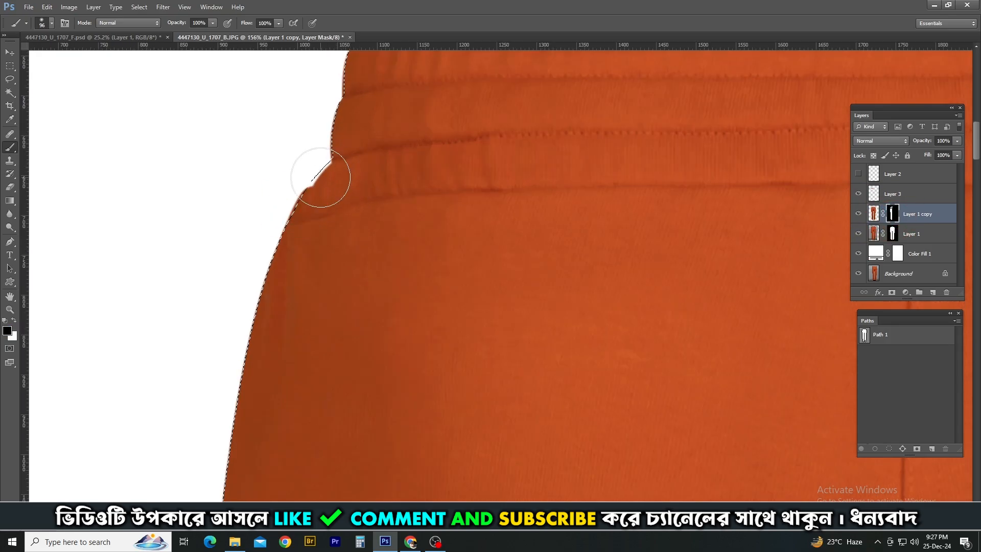
{"action": "left_click_drag", "start_coordinate": [391, 146], "coordinate": [445, 180]}
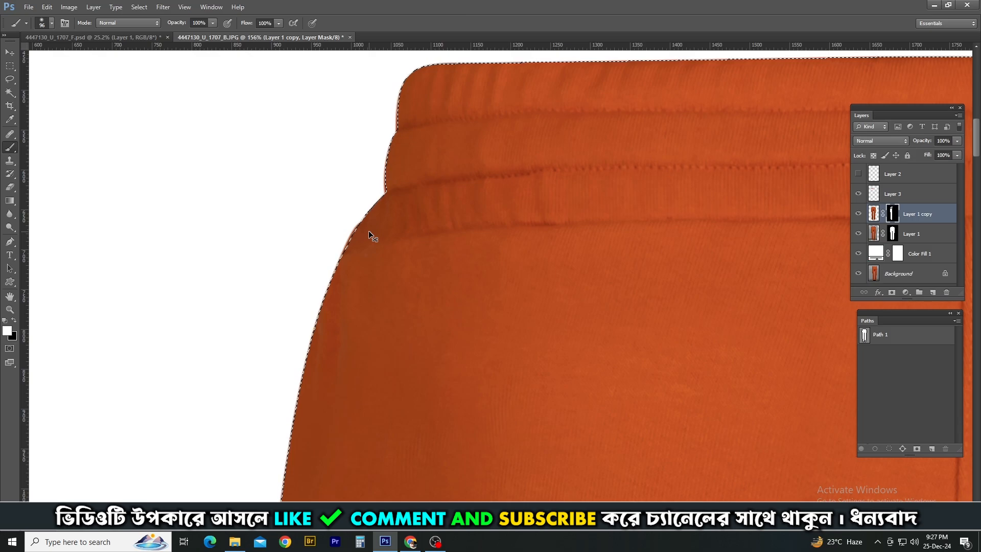
{"action": "left_click_drag", "start_coordinate": [385, 125], "coordinate": [388, 164]}
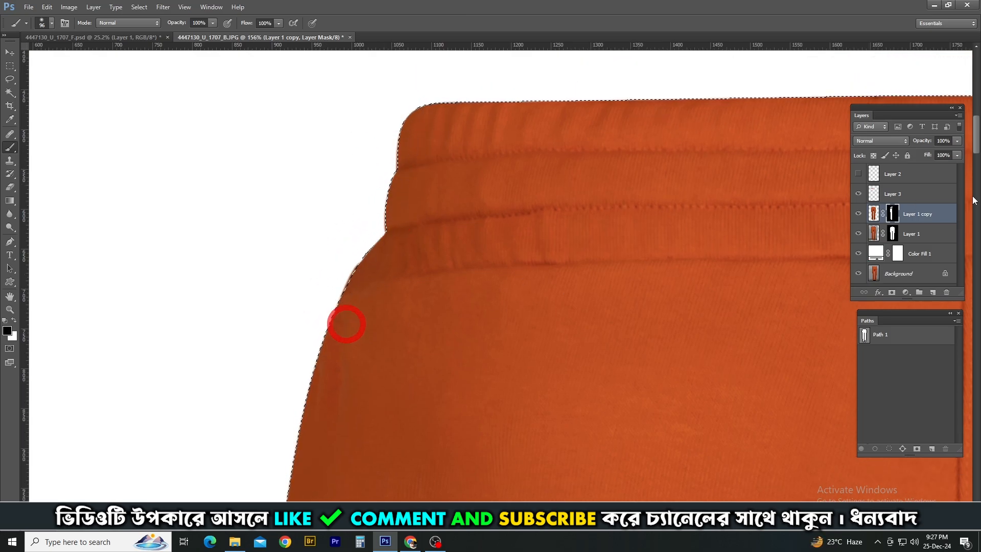
Brush Layer 1's mask along the left hip edge just below the waistband to close the white gap, and deselect.
{"action": "left_click", "coordinate": [889, 196]}
{"action": "left_click", "coordinate": [858, 214]}
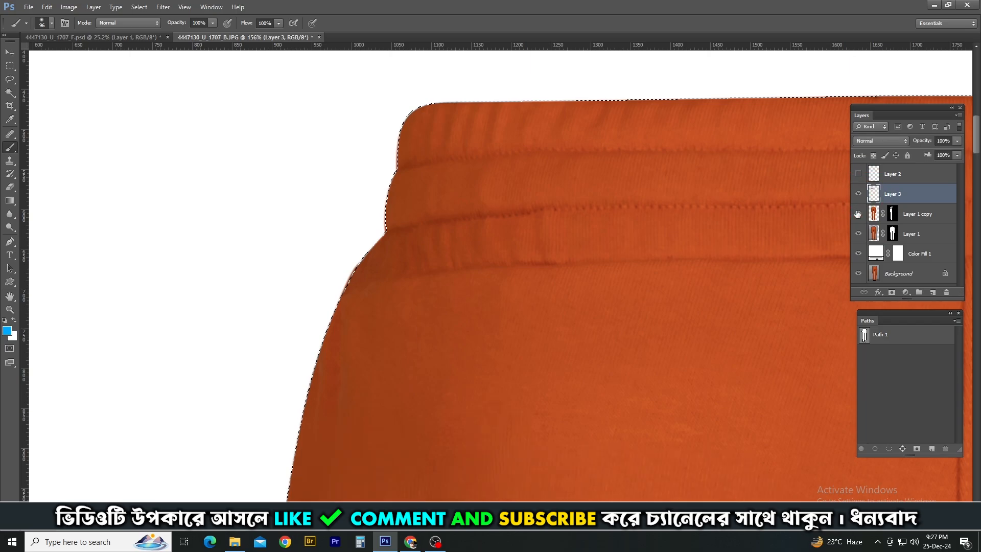
{"action": "left_click", "coordinate": [859, 213]}
{"action": "left_click", "coordinate": [891, 233]}
{"action": "left_click_drag", "start_coordinate": [345, 286], "coordinate": [314, 331]}
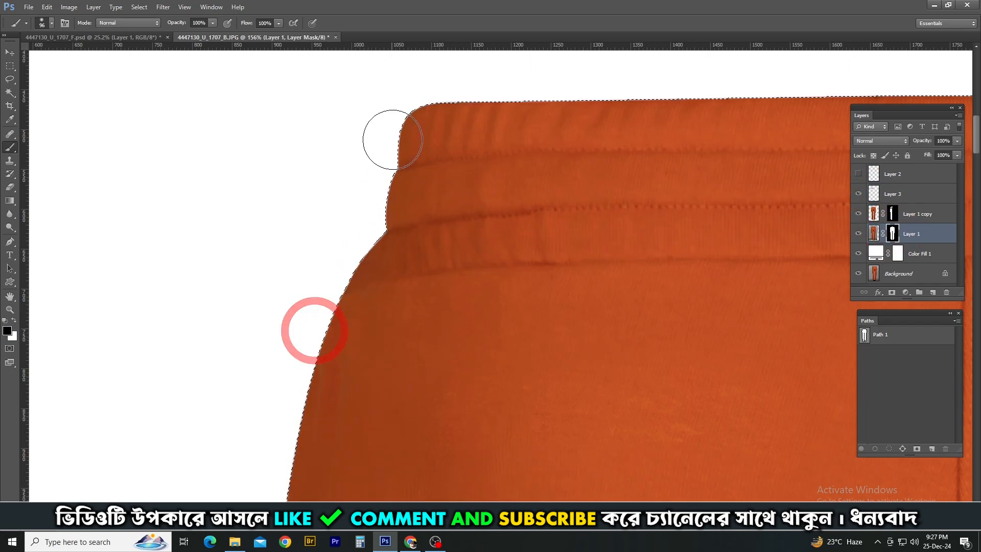
{"action": "key", "text": "ctrl+d"}
{"action": "scroll", "coordinate": [404, 199], "scroll_direction": "down", "scroll_amount": 4}
{"action": "scroll", "coordinate": [649, 225], "scroll_direction": "down", "scroll_amount": 2}
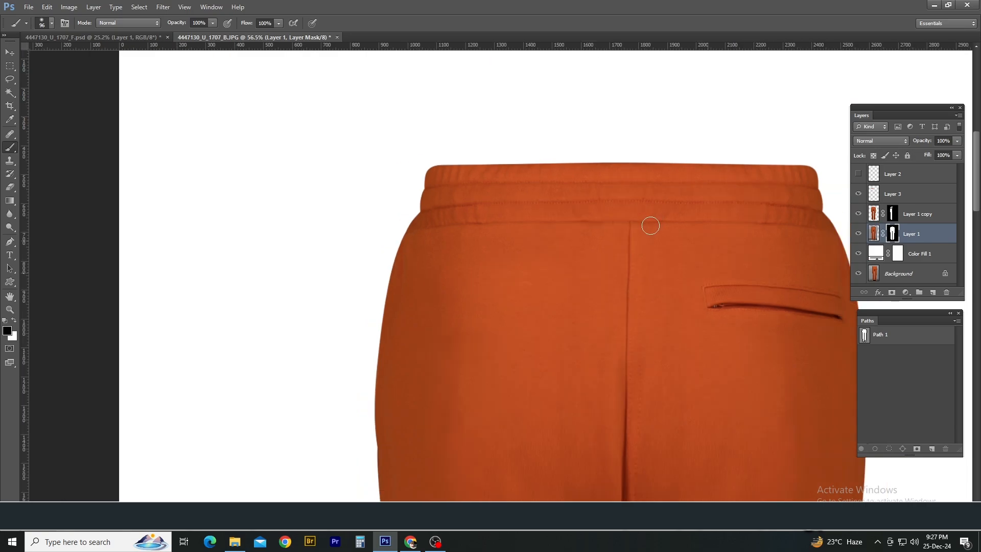
{"action": "scroll", "coordinate": [582, 217], "scroll_direction": "down", "scroll_amount": 1}
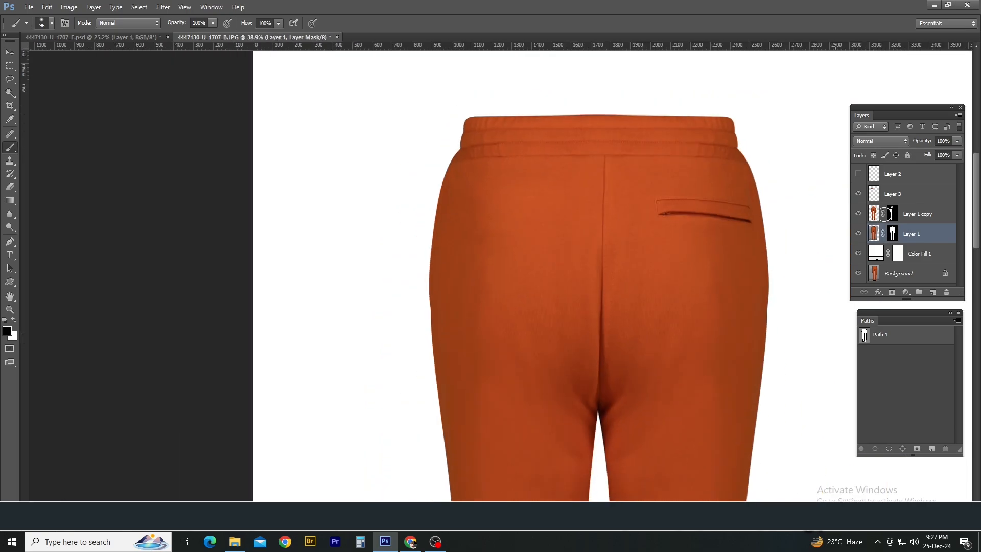
Merge Layer 3 with Layer 1 copy, and merge the result down into Layer 1 while preserving its mask.
{"action": "left_click", "coordinate": [912, 197]}
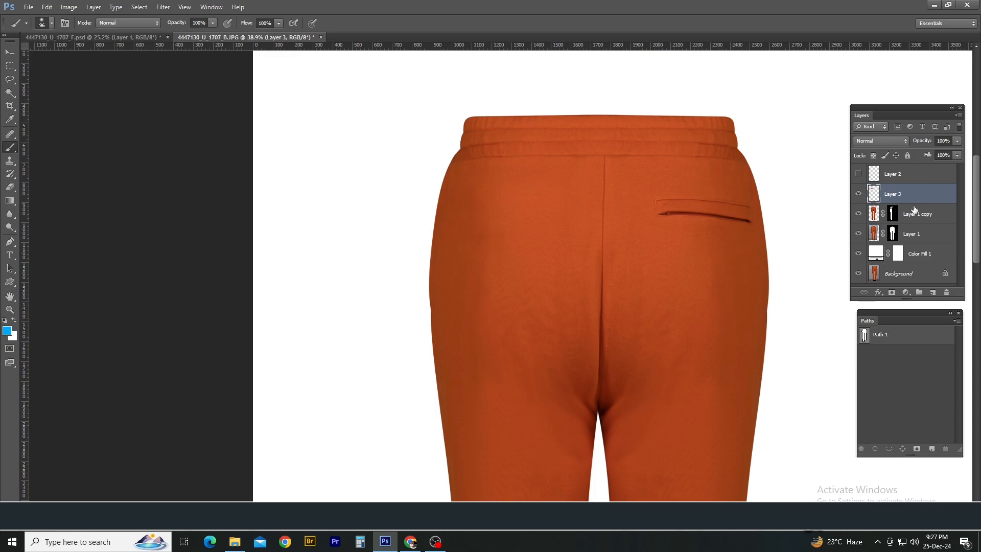
{"action": "left_click", "coordinate": [915, 214], "text": "shift"}
{"action": "key", "text": "ctrl+e"}
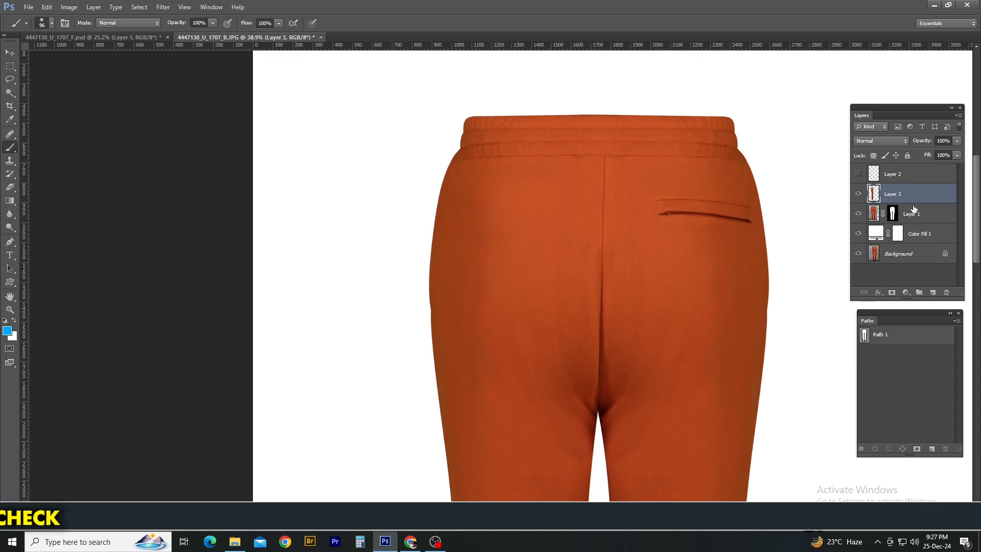
{"action": "key", "text": "ctrl+e"}
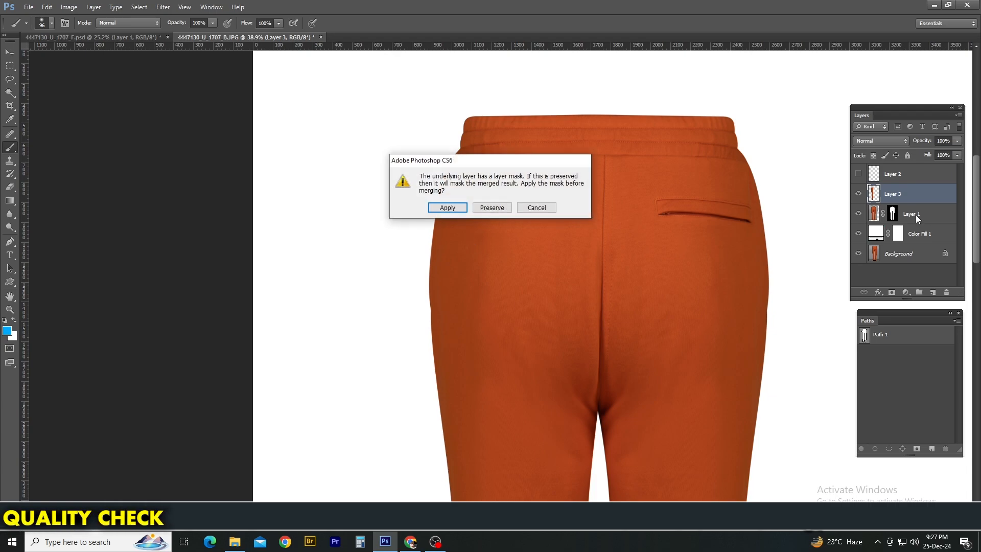
{"action": "left_click", "coordinate": [495, 209]}
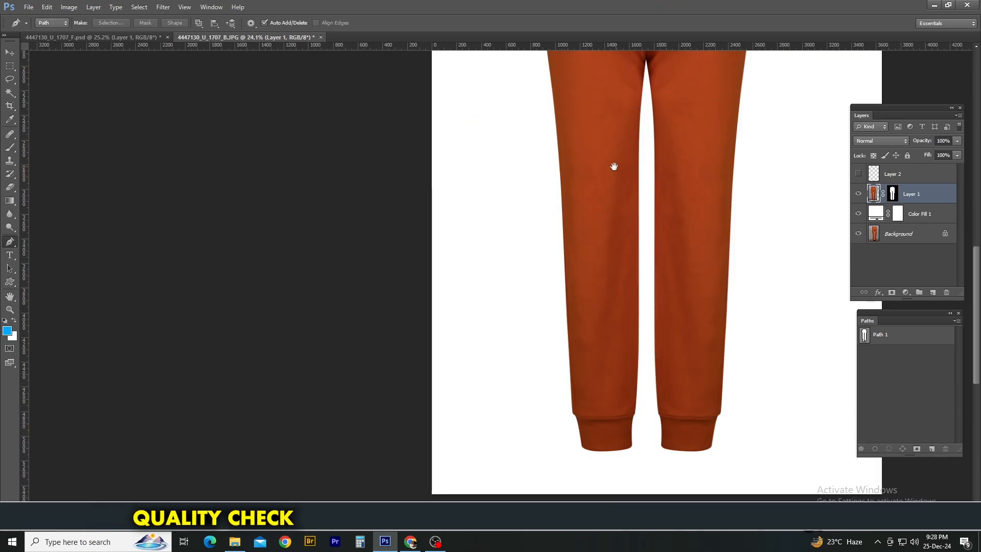
Compare the trousers' waistband and left hip edge with the Layer 2 outline, showing the layer and hiding it again.
{"action": "left_click_drag", "start_coordinate": [614, 166], "coordinate": [592, 414]}
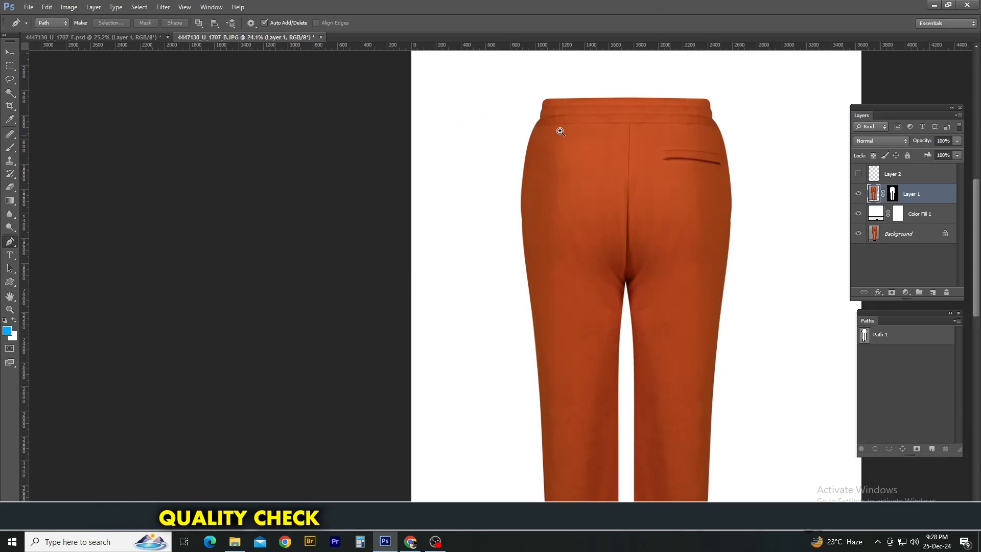
{"action": "left_click_drag", "start_coordinate": [593, 138], "coordinate": [568, 136]}
{"action": "left_click", "coordinate": [858, 174]}
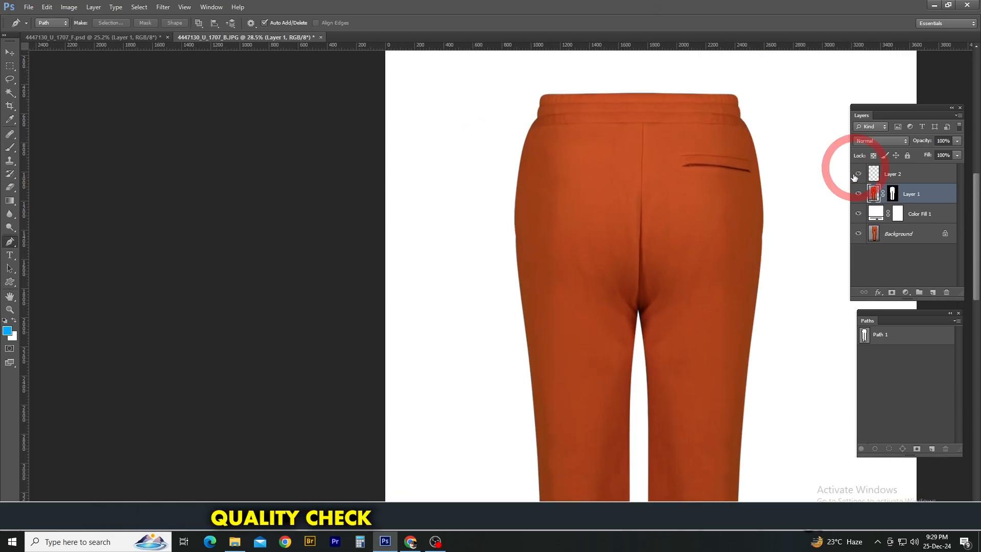
{"action": "scroll", "coordinate": [537, 128], "scroll_direction": "up", "scroll_amount": 9}
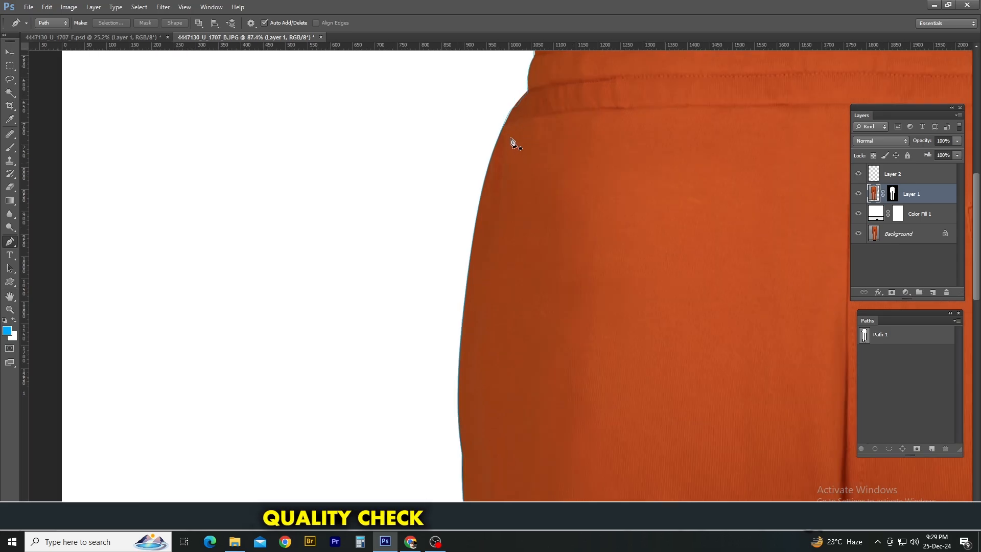
{"action": "scroll", "coordinate": [584, 314], "scroll_direction": "down", "scroll_amount": 3}
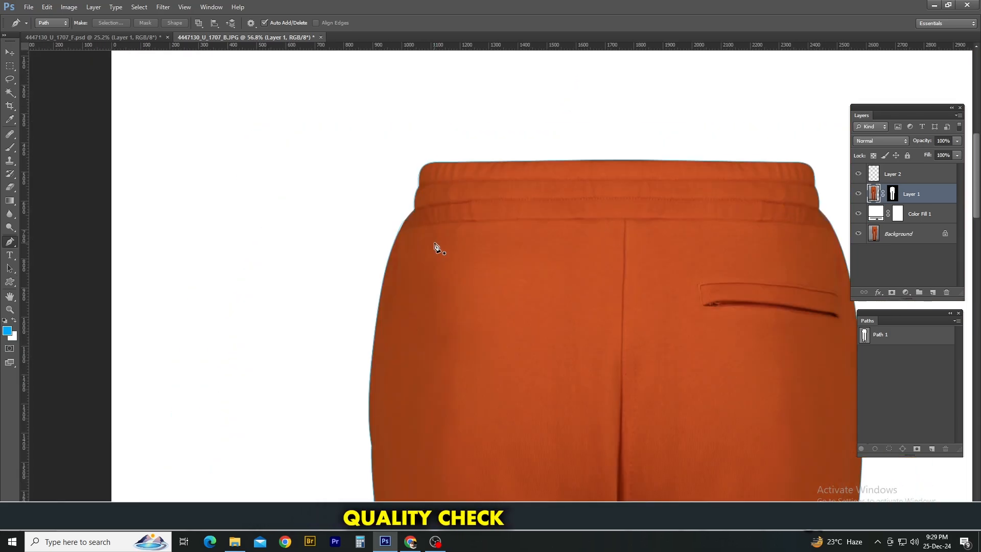
{"action": "left_click", "coordinate": [858, 173]}
{"action": "scroll", "coordinate": [608, 127], "scroll_direction": "down", "scroll_amount": 4}
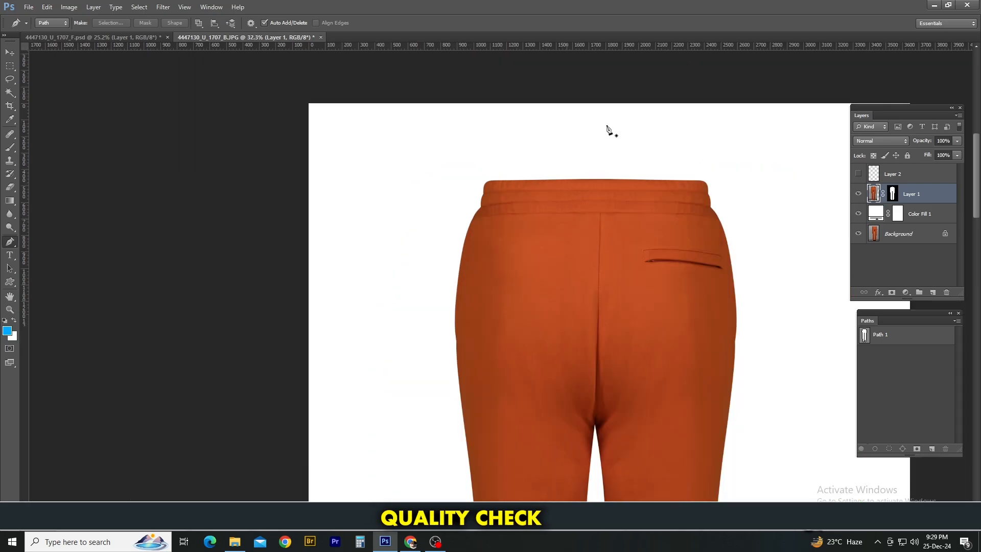
Place two horizontal guides across the back view's waistband and one at the ankle cuffs to check that both sides align.
{"action": "left_click_drag", "start_coordinate": [621, 50], "coordinate": [707, 189]}
{"action": "left_click_drag", "start_coordinate": [677, 47], "coordinate": [707, 209]}
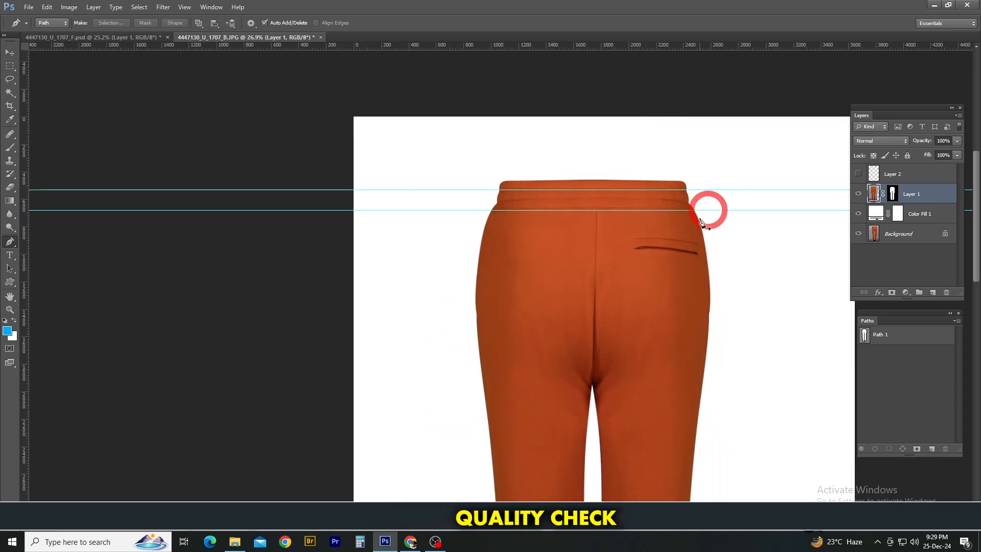
{"action": "scroll", "coordinate": [677, 245], "scroll_direction": "down", "scroll_amount": 3}
{"action": "scroll", "coordinate": [677, 245], "scroll_direction": "down", "scroll_amount": 1}
{"action": "left_click_drag", "start_coordinate": [608, 47], "coordinate": [646, 406]}
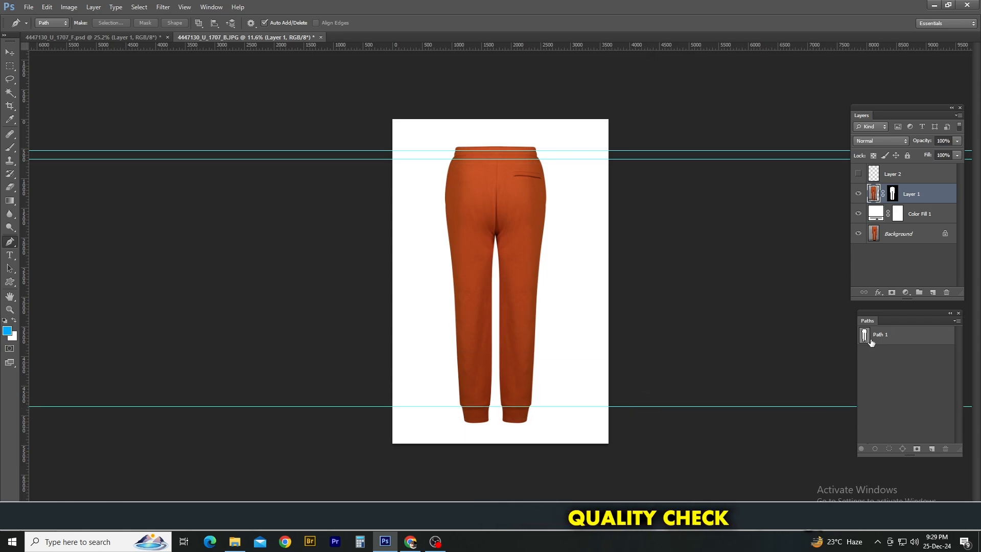
Deselect Path 1 and clear all guides from the back-view document.
{"action": "left_click", "coordinate": [886, 336]}
{"action": "left_click", "coordinate": [891, 376]}
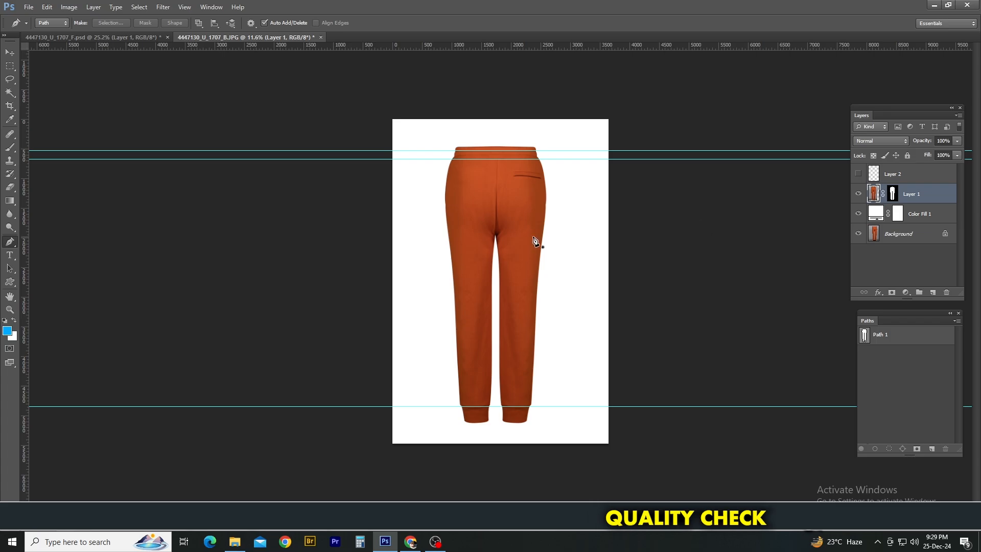
{"action": "left_click", "coordinate": [211, 6]}
{"action": "mouse_move", "coordinate": [185, 7]}
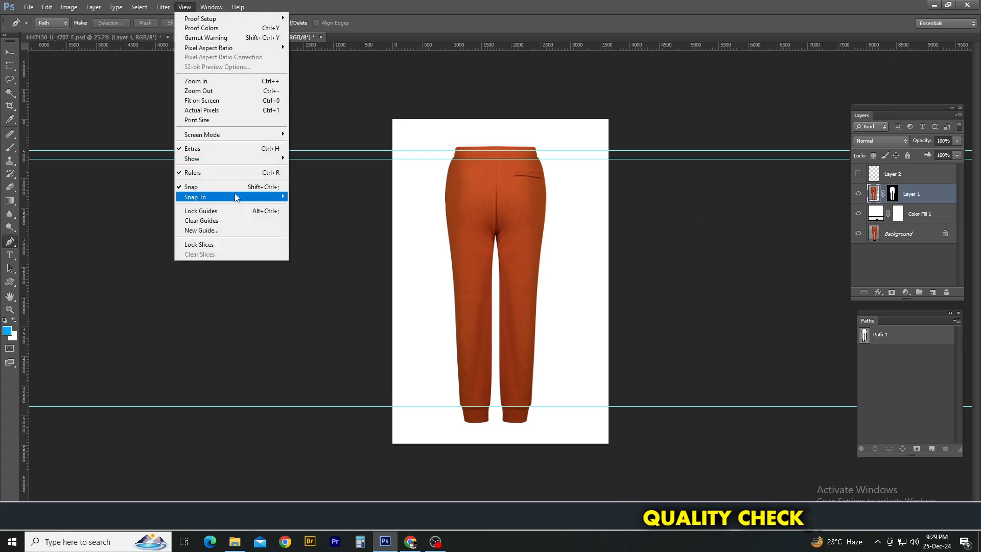
{"action": "left_click", "coordinate": [225, 221]}
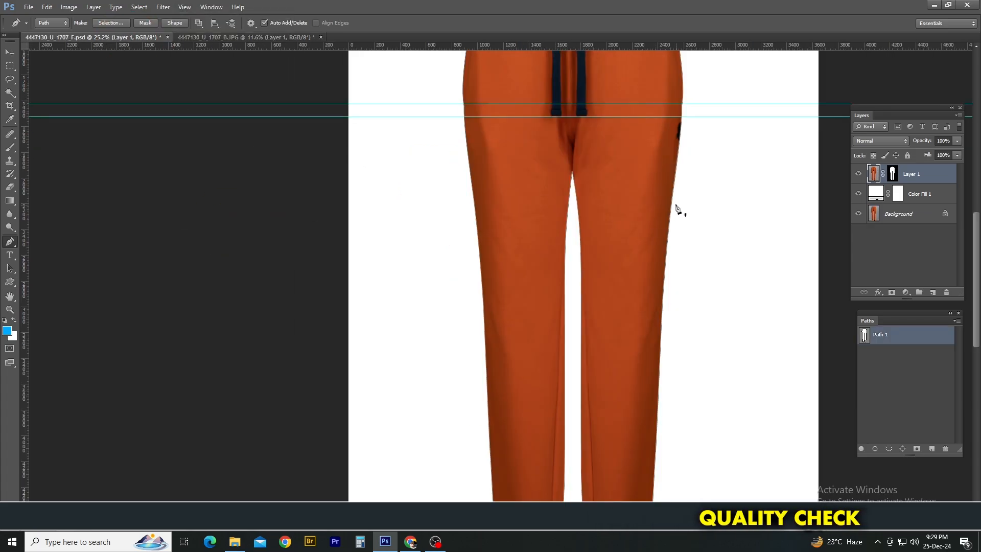
Clear all guides from the front-view document 4447130_U_1707_F.psd and deselect its path and layer.
{"action": "scroll", "coordinate": [223, 92], "scroll_direction": "down", "scroll_amount": 3}
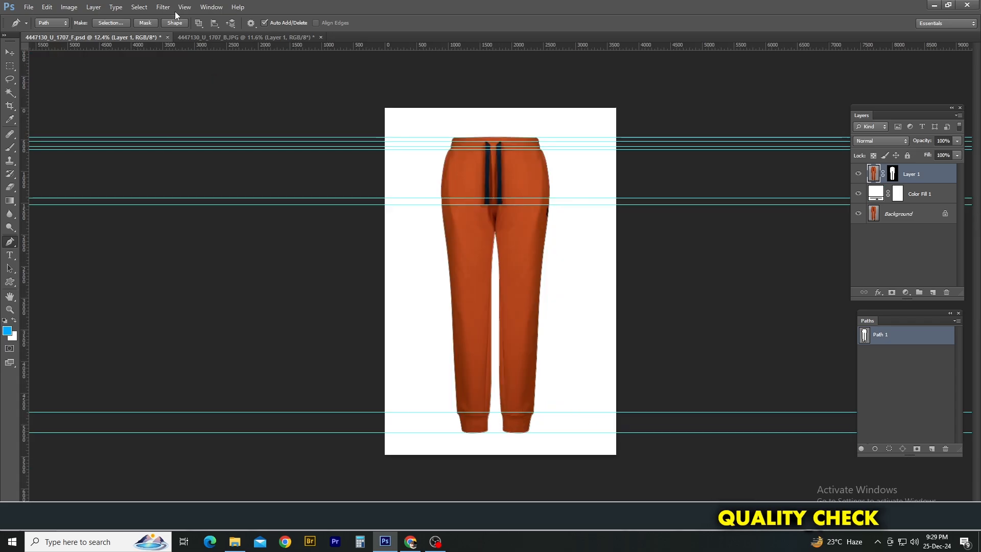
{"action": "left_click", "coordinate": [185, 7]}
{"action": "left_click", "coordinate": [203, 221]}
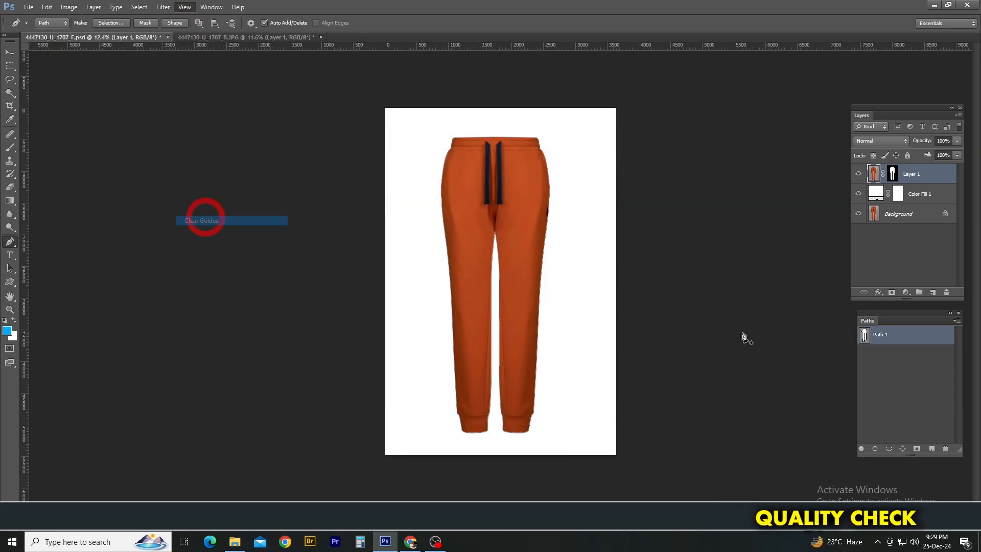
{"action": "left_click", "coordinate": [928, 396]}
{"action": "left_click", "coordinate": [900, 271]}
Fit the front and back documents to the screen and alternate between them to compare the joggers' outline, waistband and cuffs.
{"action": "key", "text": "ctrl+0"}
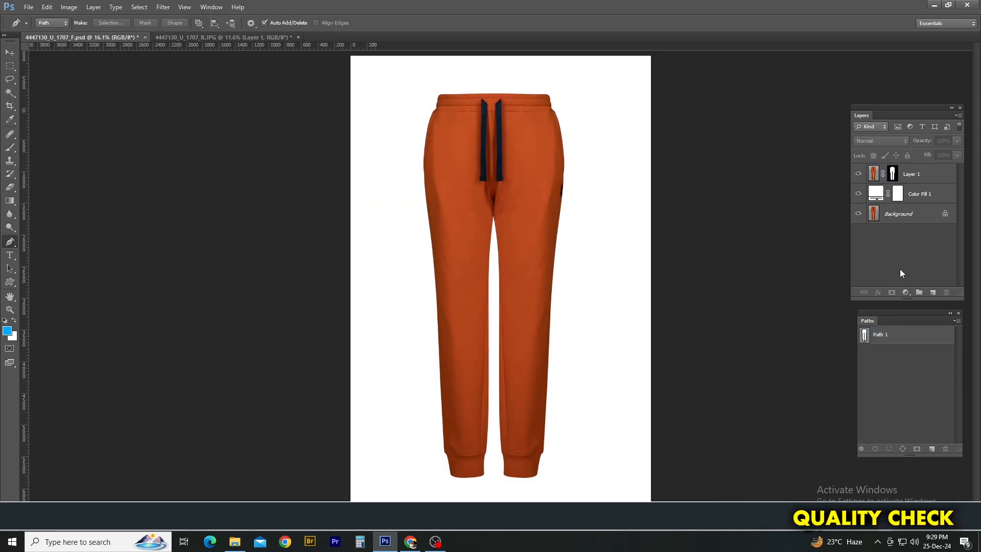
{"action": "key", "text": "ctrl+Tab"}
{"action": "key", "text": "ctrl+0"}
{"action": "key", "text": "ctrl+Tab"}
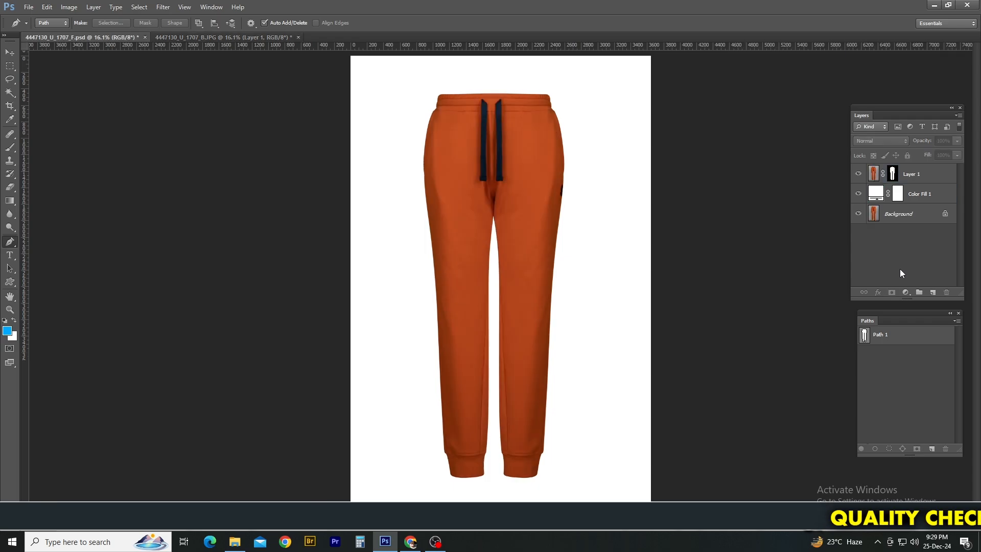
{"action": "key", "text": "ctrl+Tab"}
{"action": "key", "text": "ctrl+Tab"}
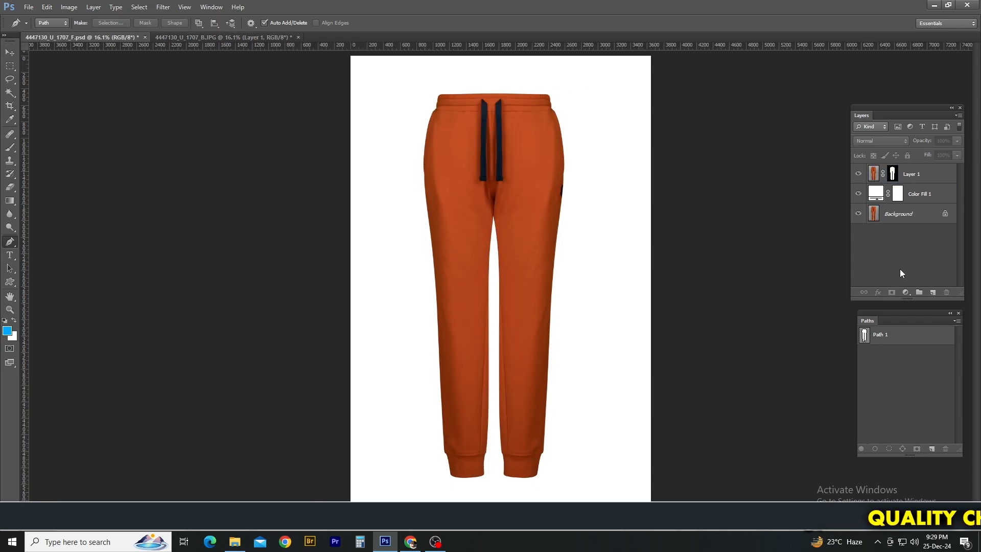
{"action": "key", "text": "ctrl+Tab"}
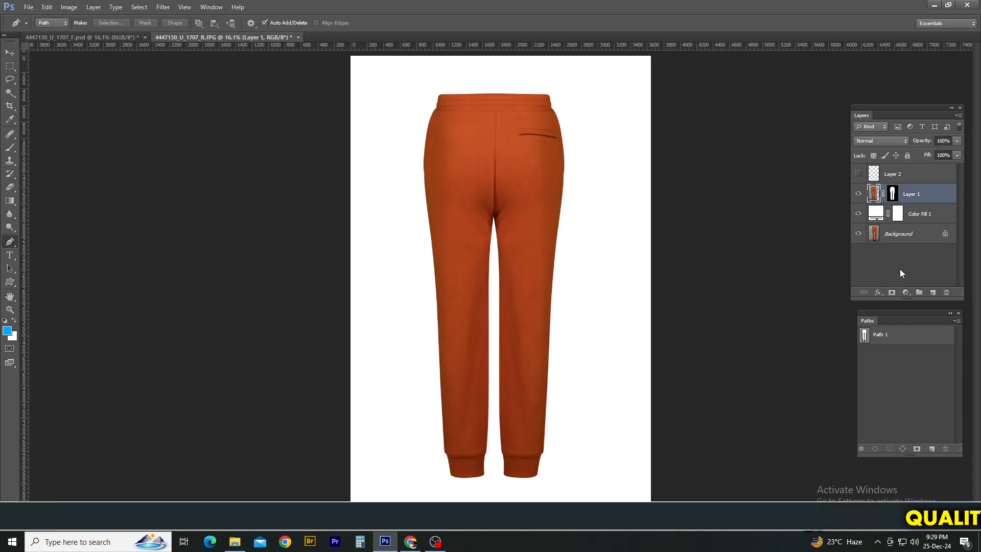
{"action": "key", "text": "ctrl+Tab"}
{"action": "key", "text": "ctrl+Tab"}
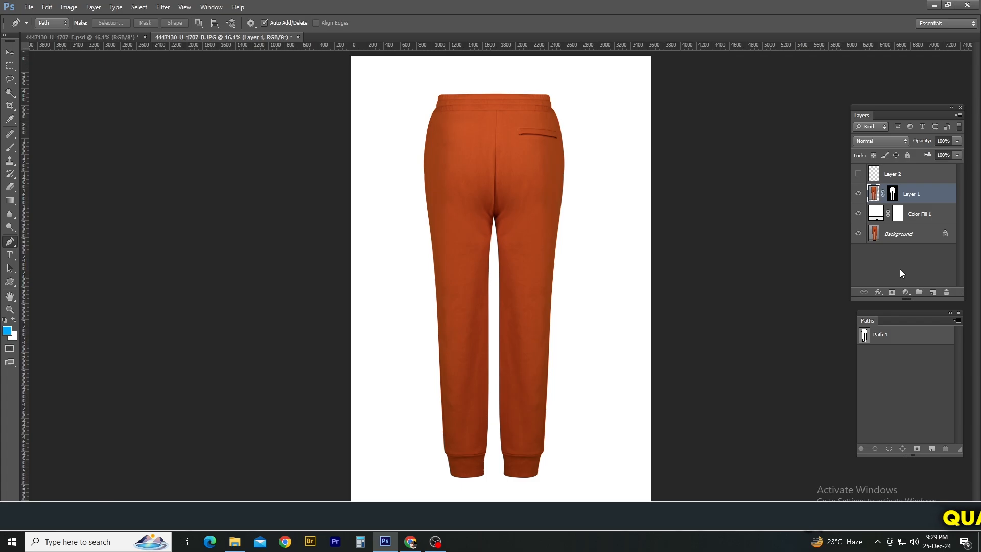
{"action": "key", "text": "ctrl+Tab"}
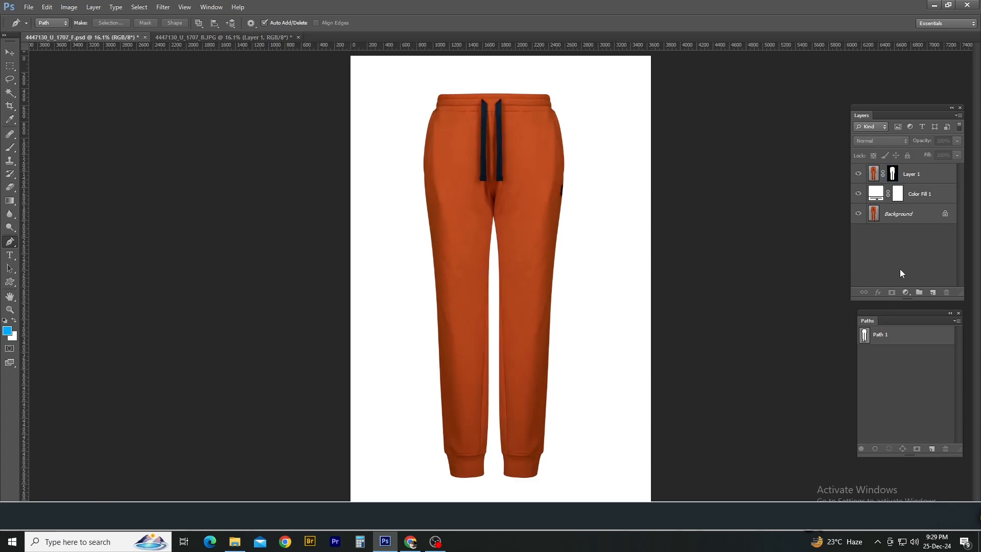
{"action": "key", "text": "ctrl+Tab"}
{"action": "key", "text": "ctrl+Tab"}
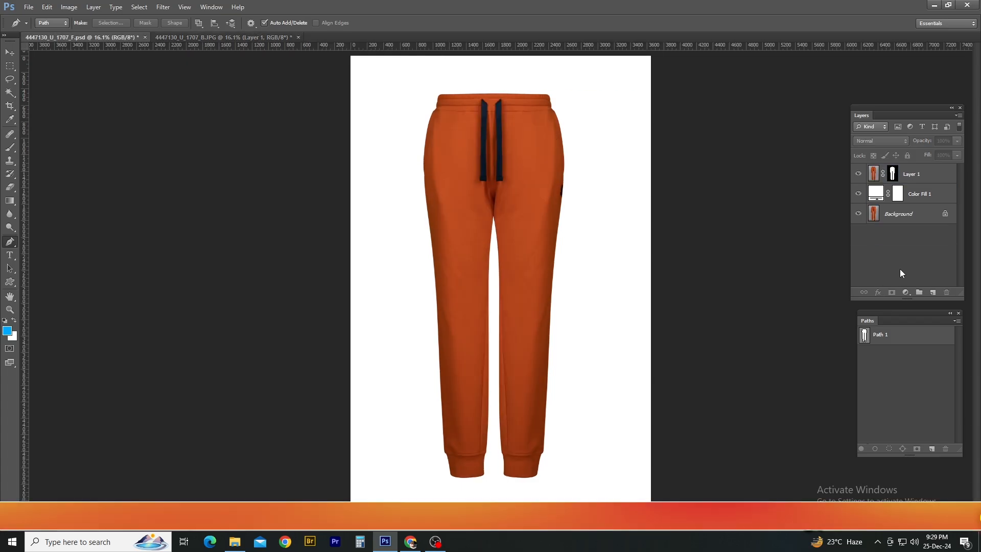
{"action": "key", "text": "ctrl+Tab"}
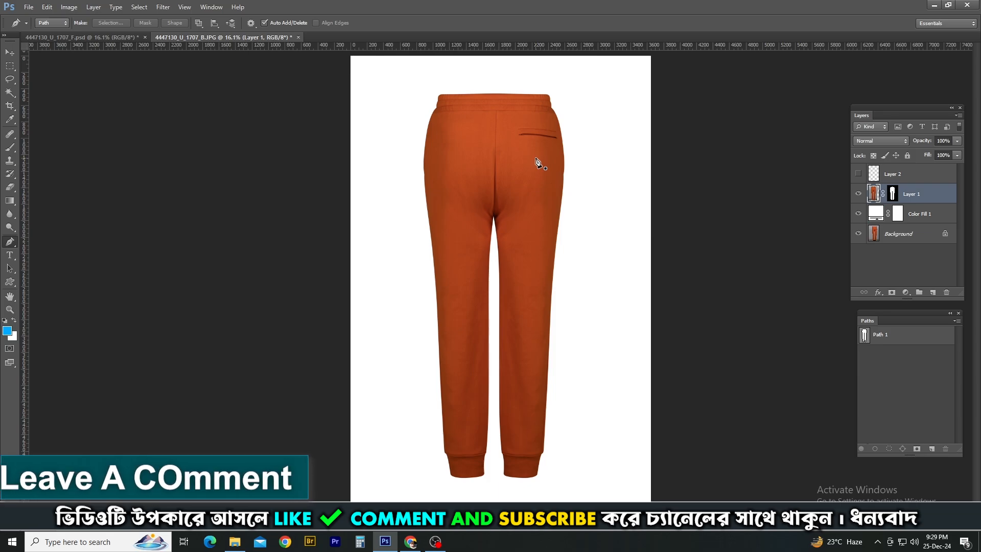
{"action": "key", "text": "ctrl+Tab"}
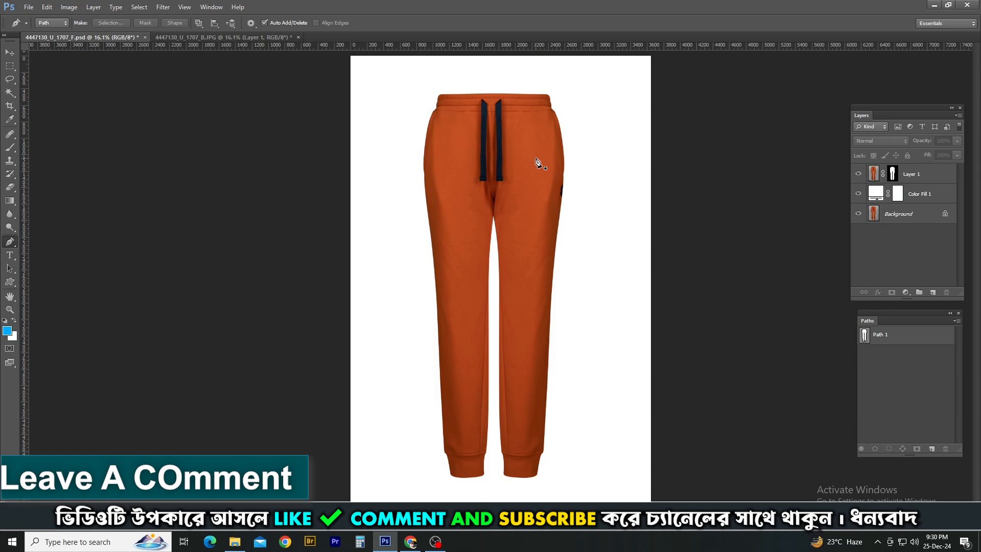
{"action": "key", "text": "ctrl+Tab"}
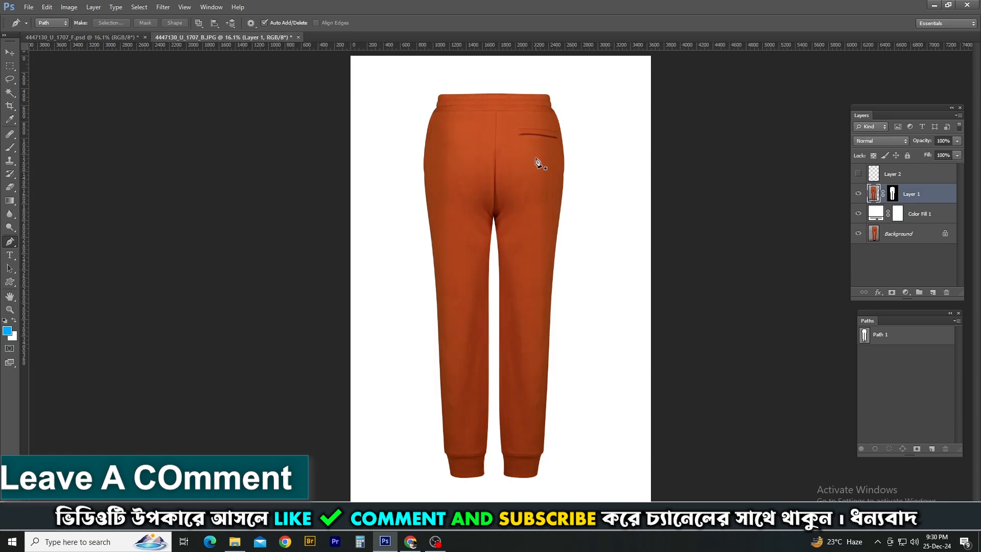